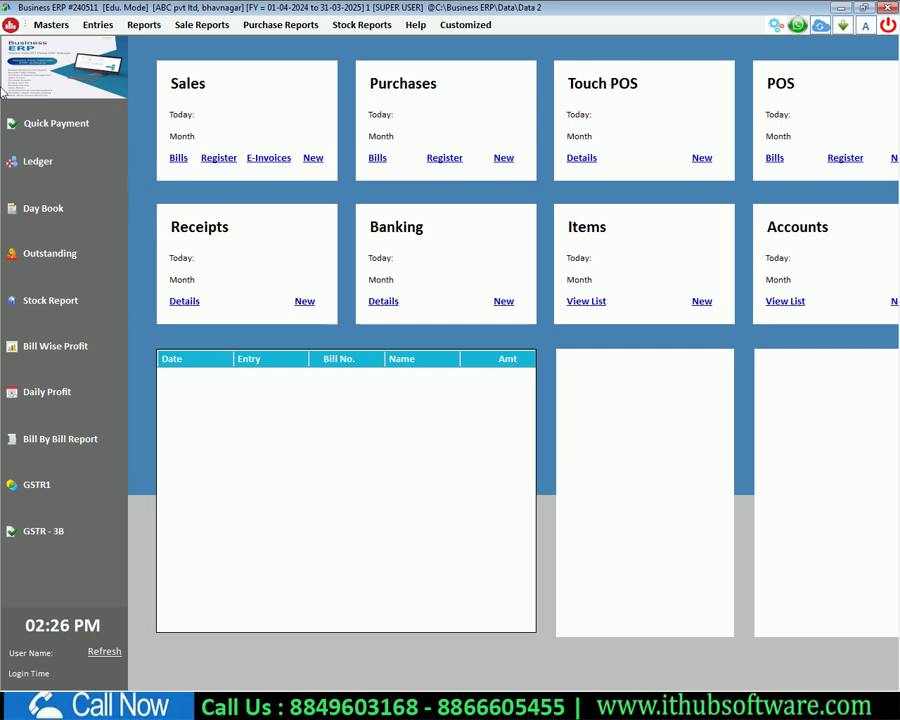
Step: Open a blank Create Account form from Masters > Accounts address book
{"action": "left_click", "coordinate": [50, 25]}
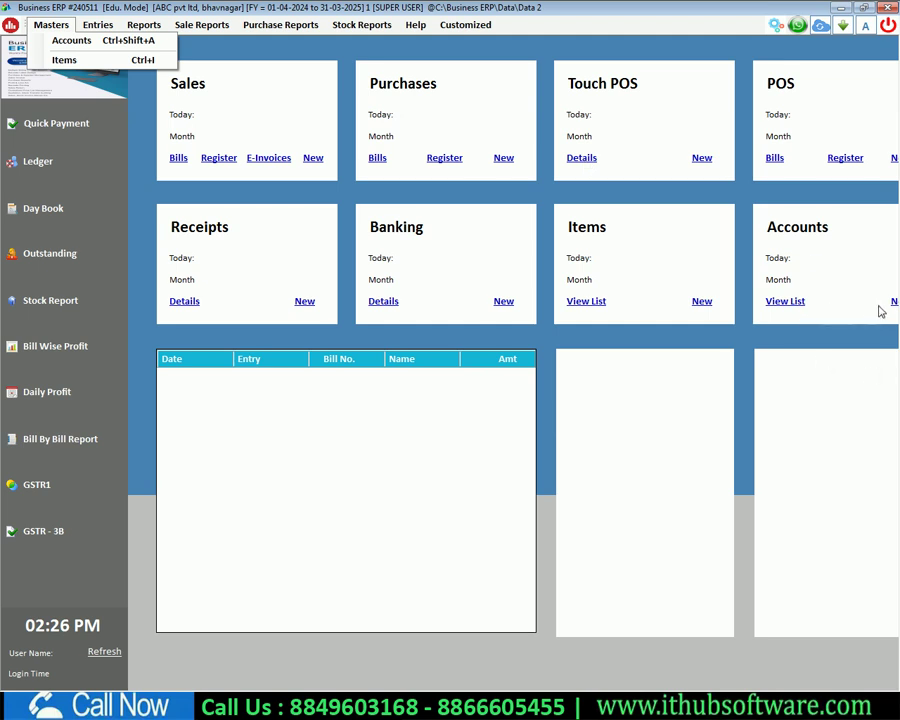
{"action": "left_click", "coordinate": [60, 40]}
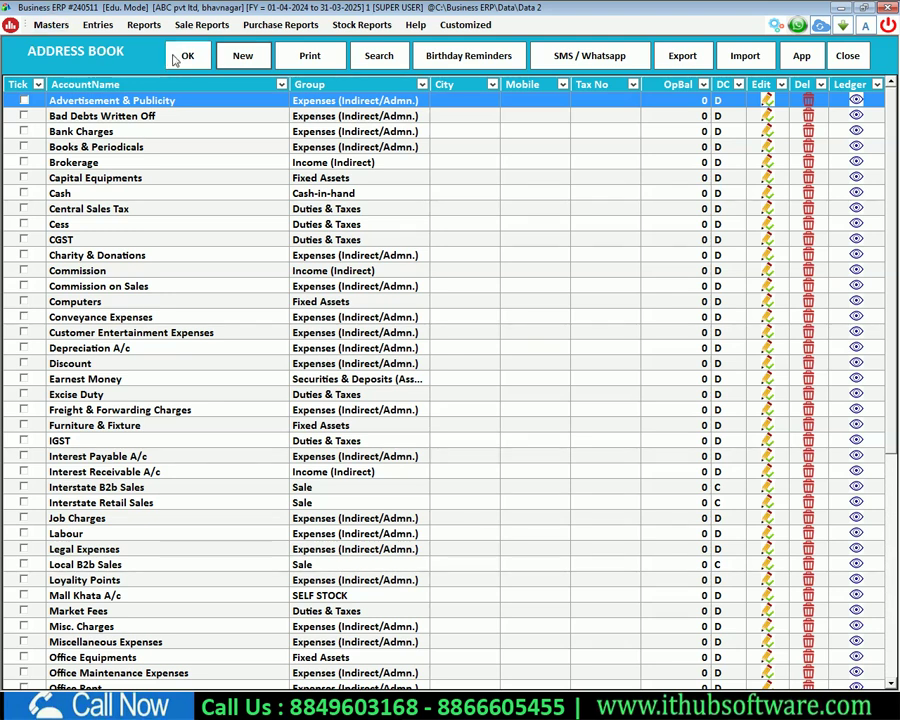
{"action": "left_click", "coordinate": [243, 57]}
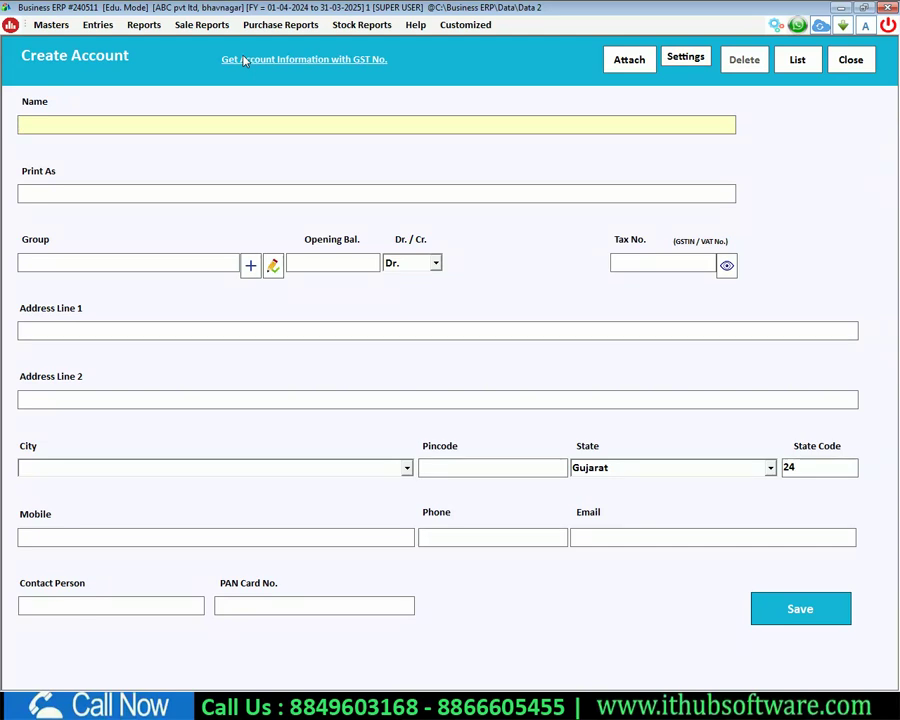
Step: Enter account name Ramesh Pvt Ltd, group SUPPLIERS and opening balance 50000
{"action": "type", "text": "ramesh pvt "}
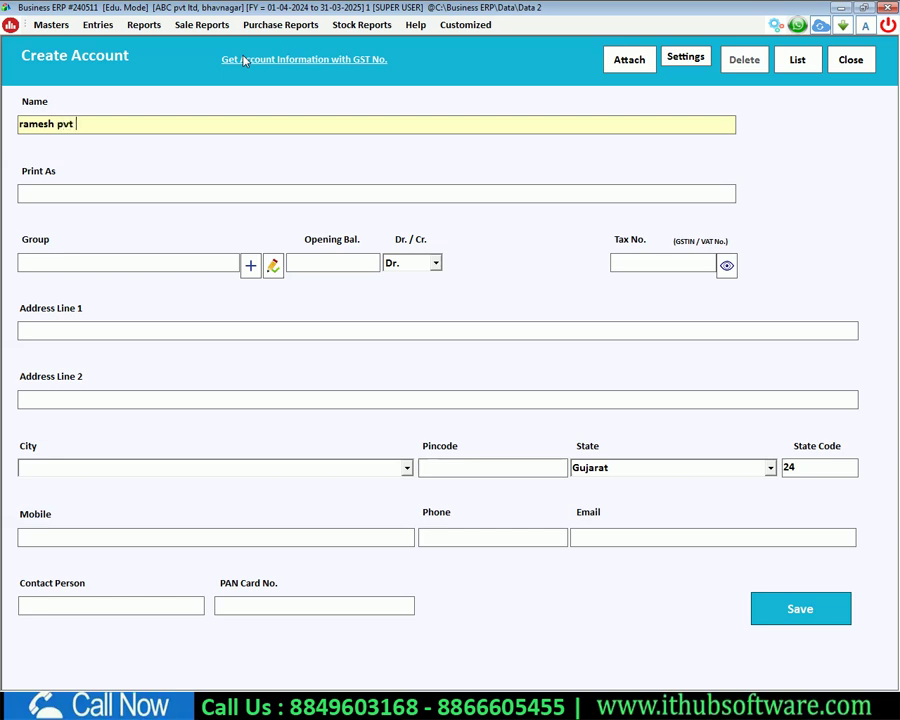
{"action": "type", "text": "ltd"}
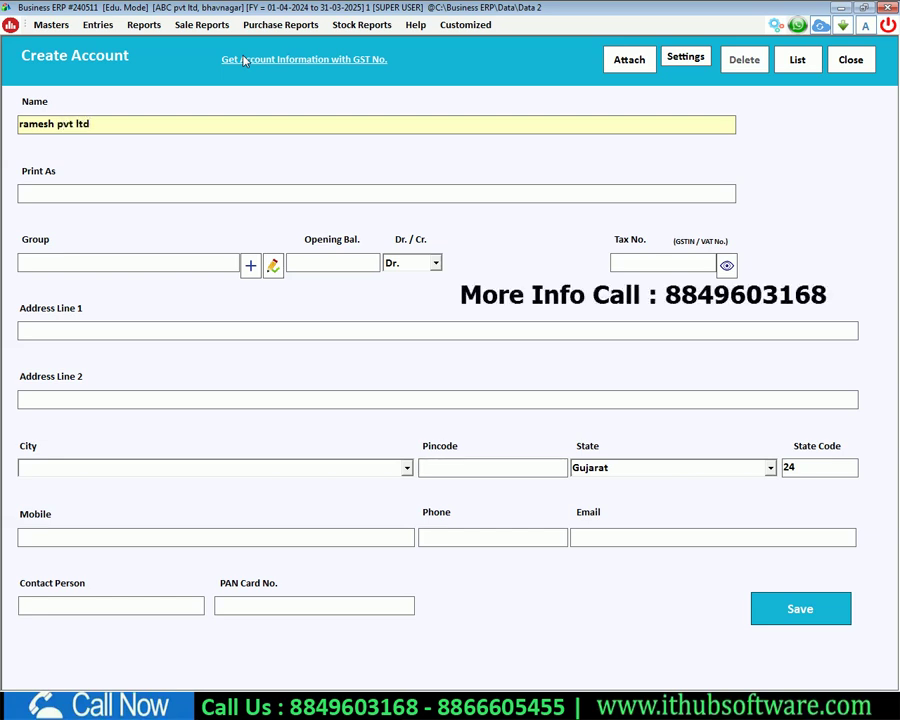
{"action": "key", "text": "Return"}
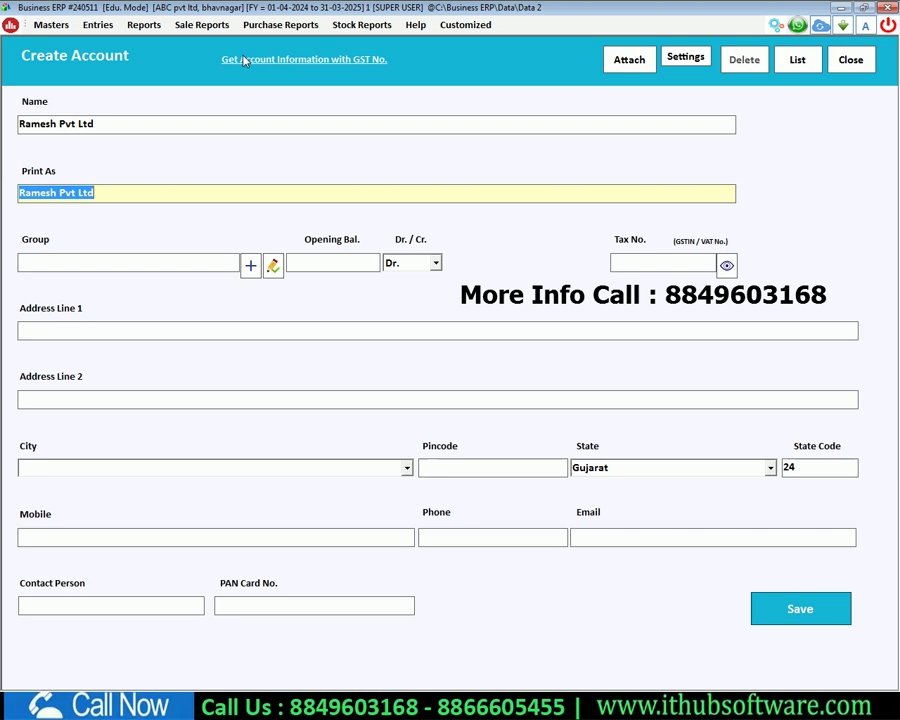
{"action": "key", "text": "Return"}
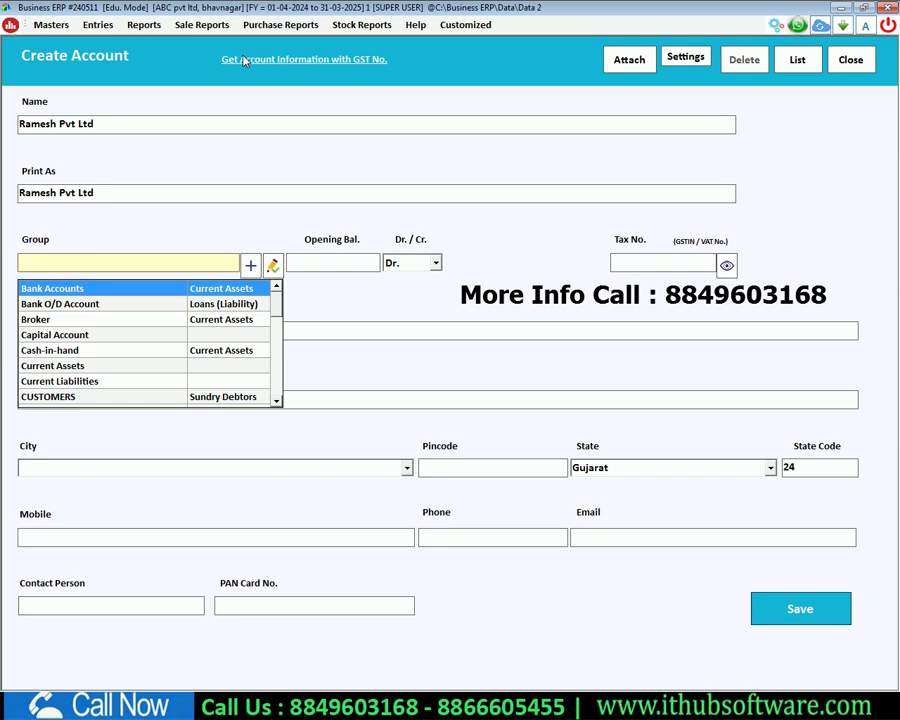
{"action": "type", "text": "sup"}
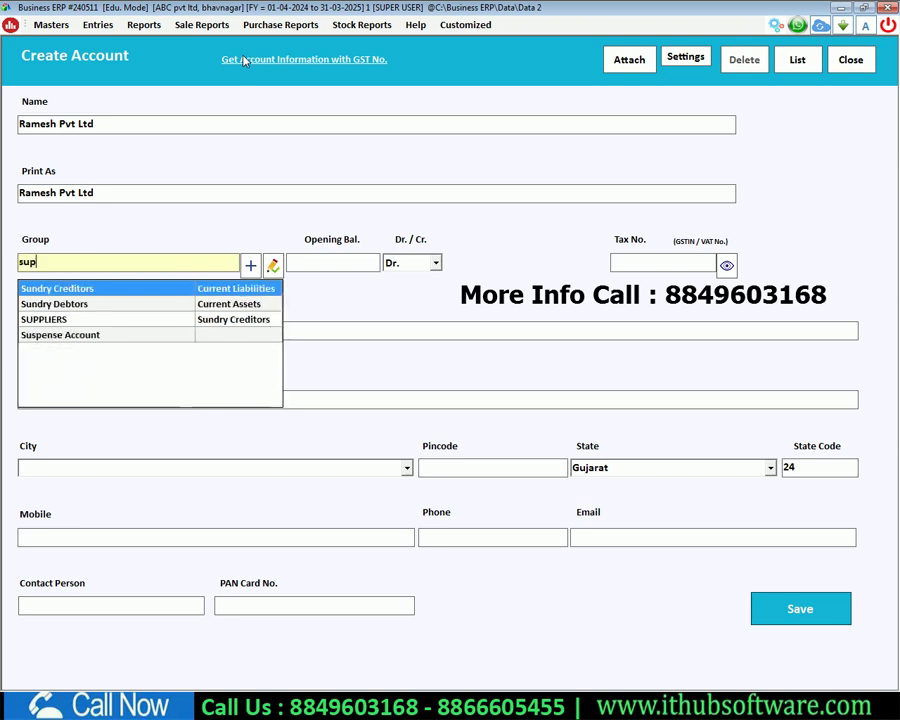
{"action": "key", "text": "Return"}
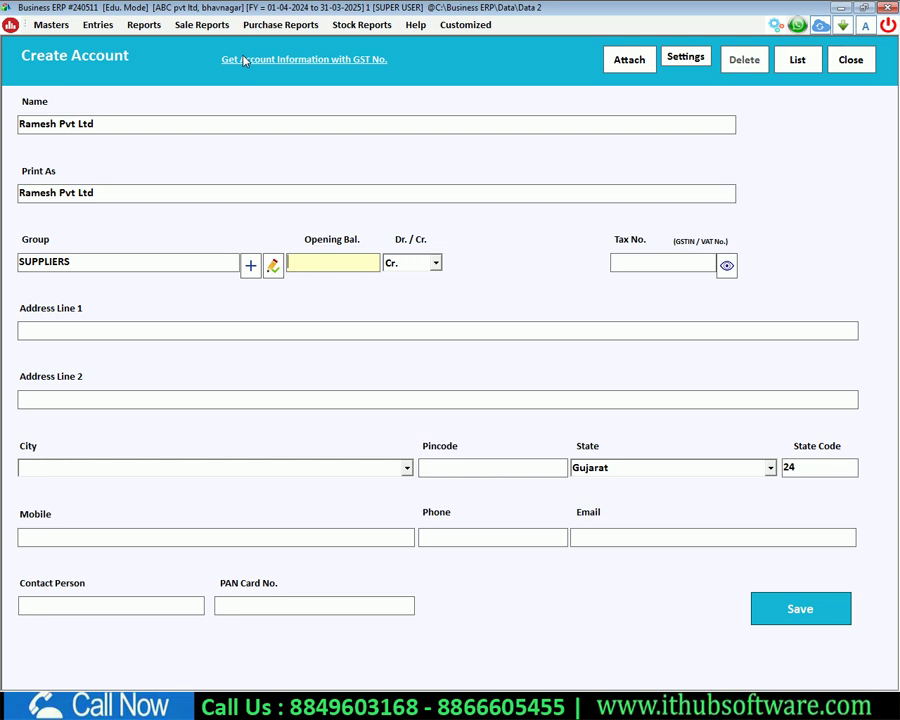
{"action": "type", "text": "50000"}
Step: Fill in the two address lines, city bhavnagar and pincode 364002
{"action": "left_click", "coordinate": [39, 333]}
{"action": "type", "text": "xxxxxxxxxxxxxxxxxx"}
{"action": "key", "text": "Return"}
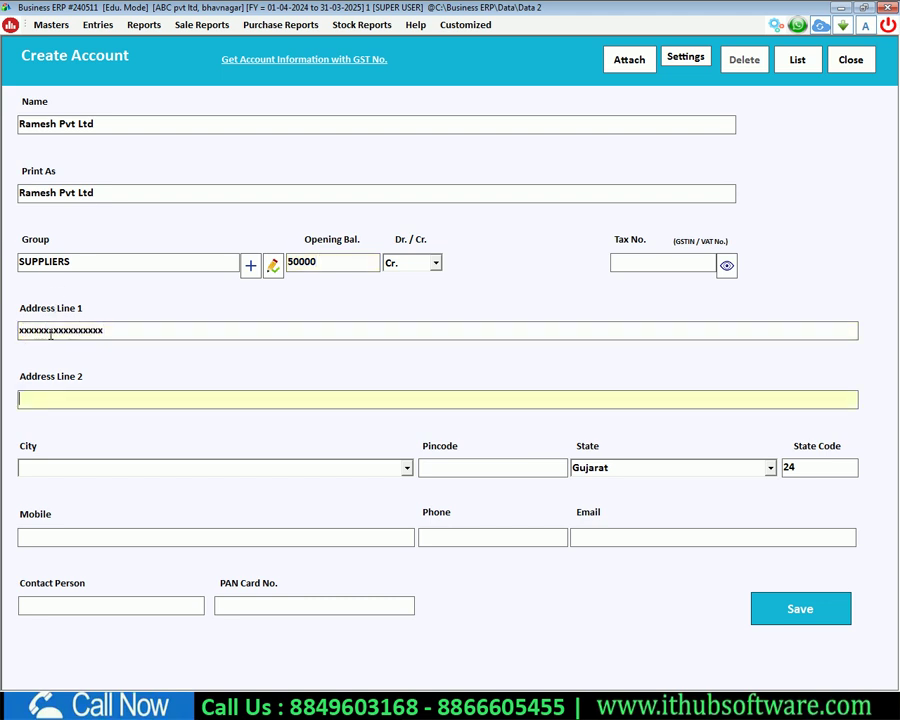
{"action": "type", "text": "xxxxxxxxxxxxxxxx"}
{"action": "key", "text": "Return"}
{"action": "type", "text": "bha"}
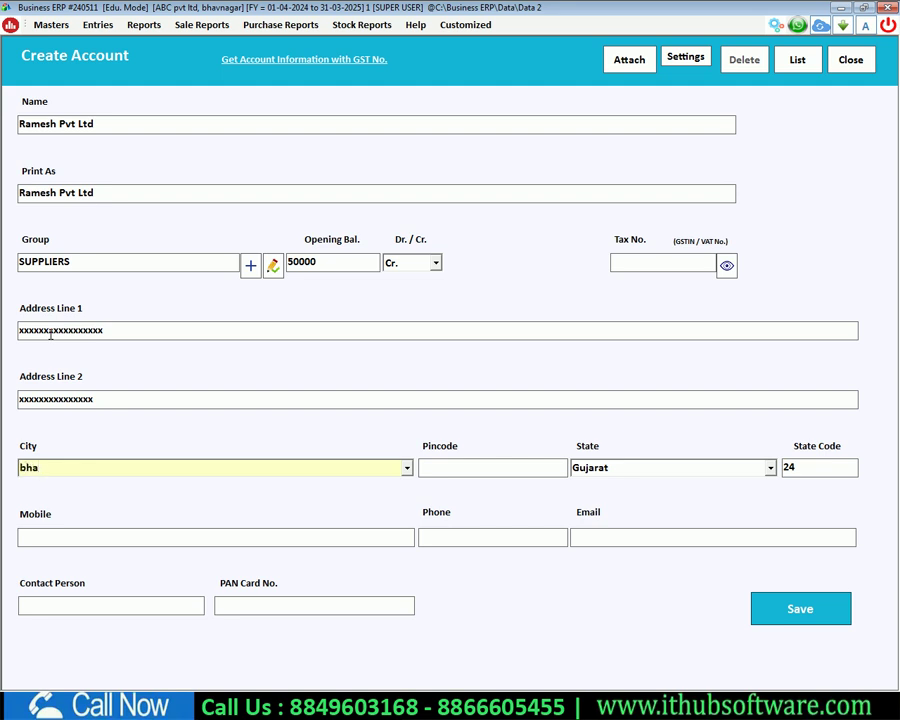
{"action": "type", "text": "vnagar"}
{"action": "key", "text": "Return"}
{"action": "type", "text": "364002"}
{"action": "key", "text": "Return"}
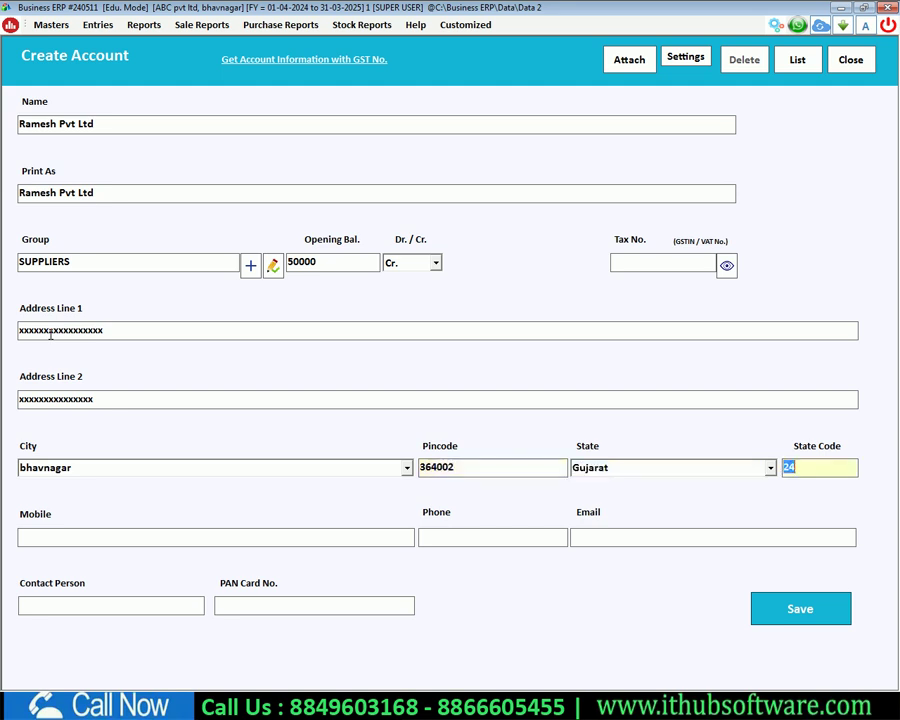
Step: Enter the supplier's mobile number and save the account
{"action": "key", "text": "Return"}
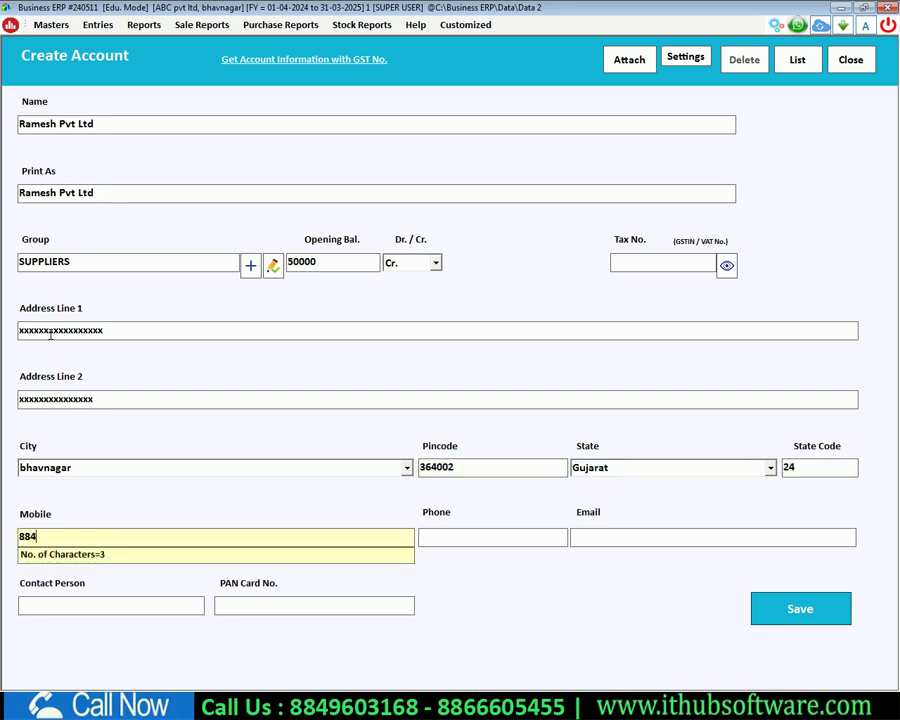
{"action": "key", "text": "Return"}
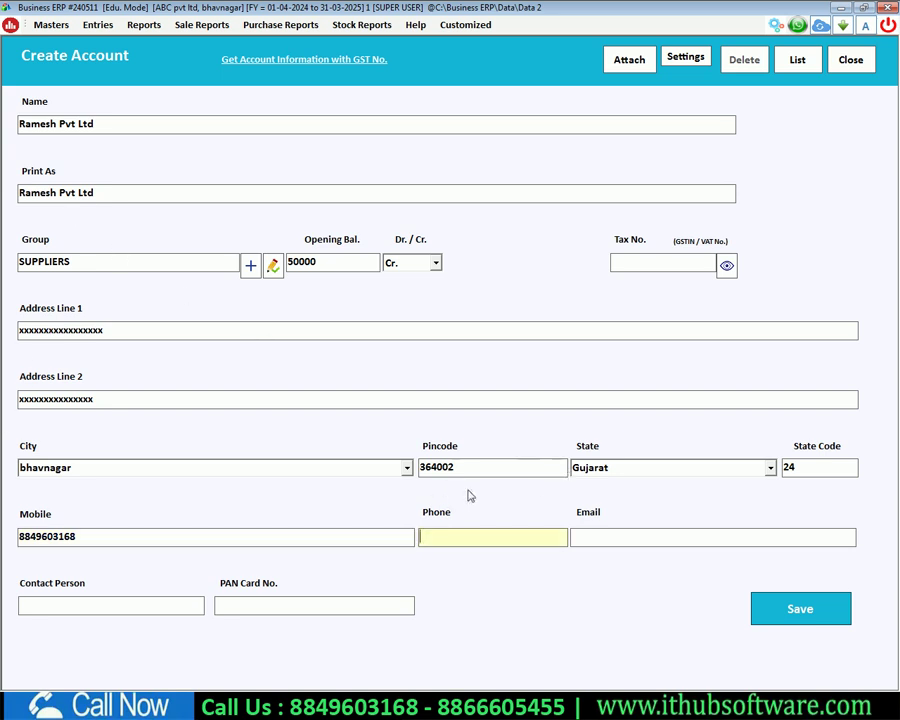
{"action": "left_click", "coordinate": [835, 608]}
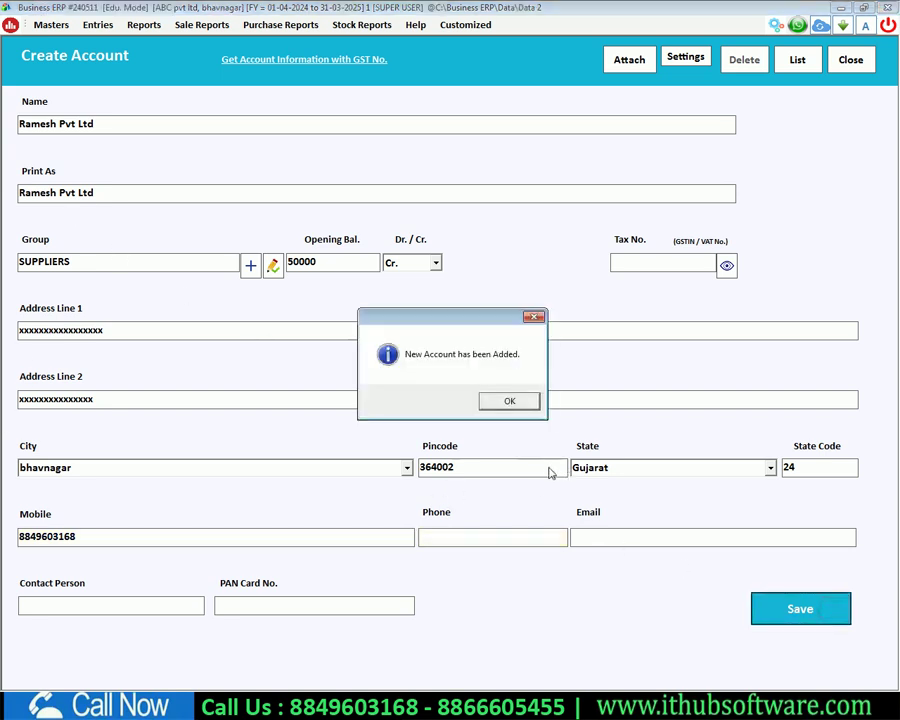
{"action": "left_click", "coordinate": [510, 400]}
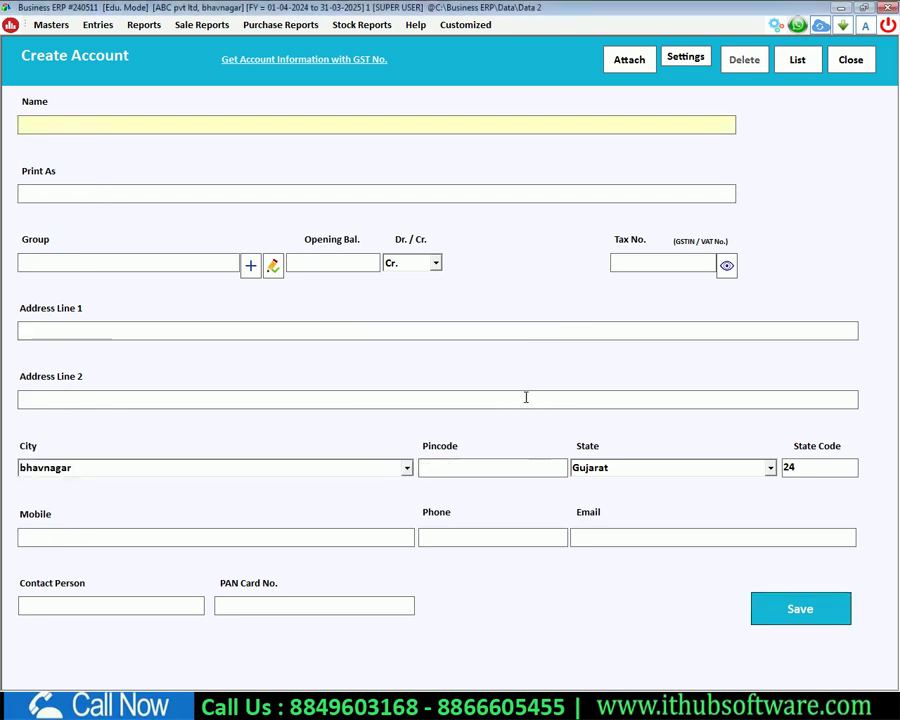
Step: Return to the dashboard and start another new account from Masters > Accounts
{"action": "key", "text": "alt+l"}
{"action": "key", "text": "Escape"}
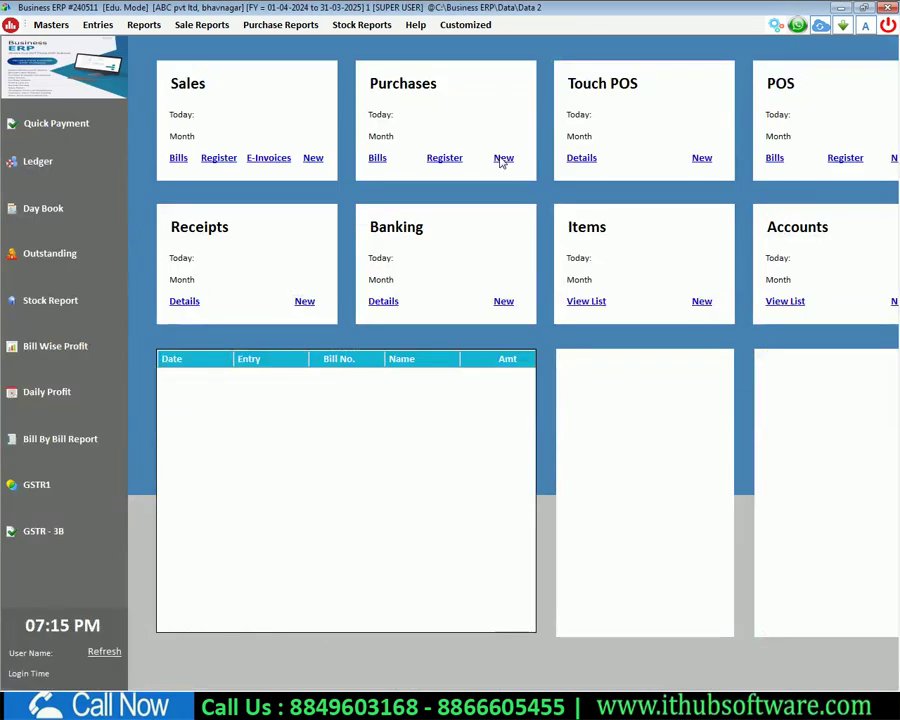
{"action": "left_click", "coordinate": [60, 25]}
{"action": "left_click", "coordinate": [62, 40]}
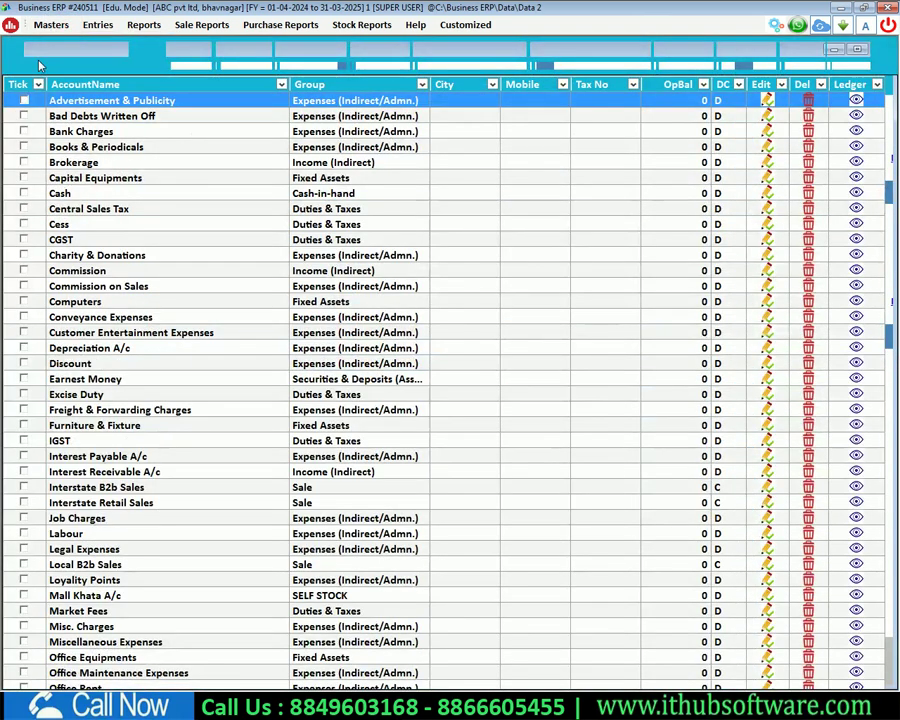
{"action": "left_click", "coordinate": [237, 58]}
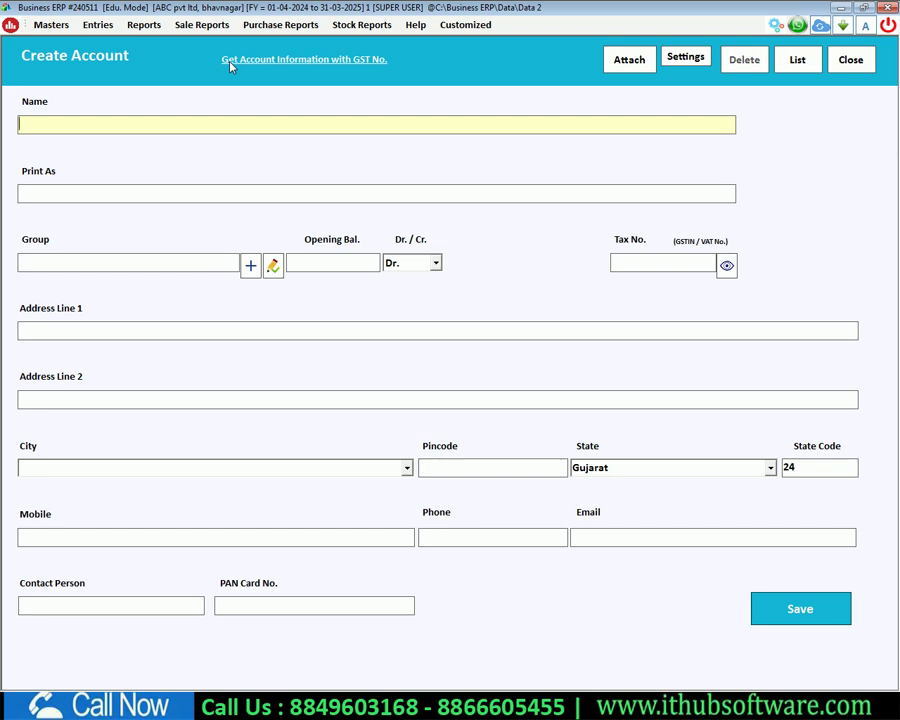
Step: Enter the customer's name, group CUSTOMERS and opening balance 25000 Dr
{"action": "type", "text": "laxamabhai"}
{"action": "key", "text": "Return"}
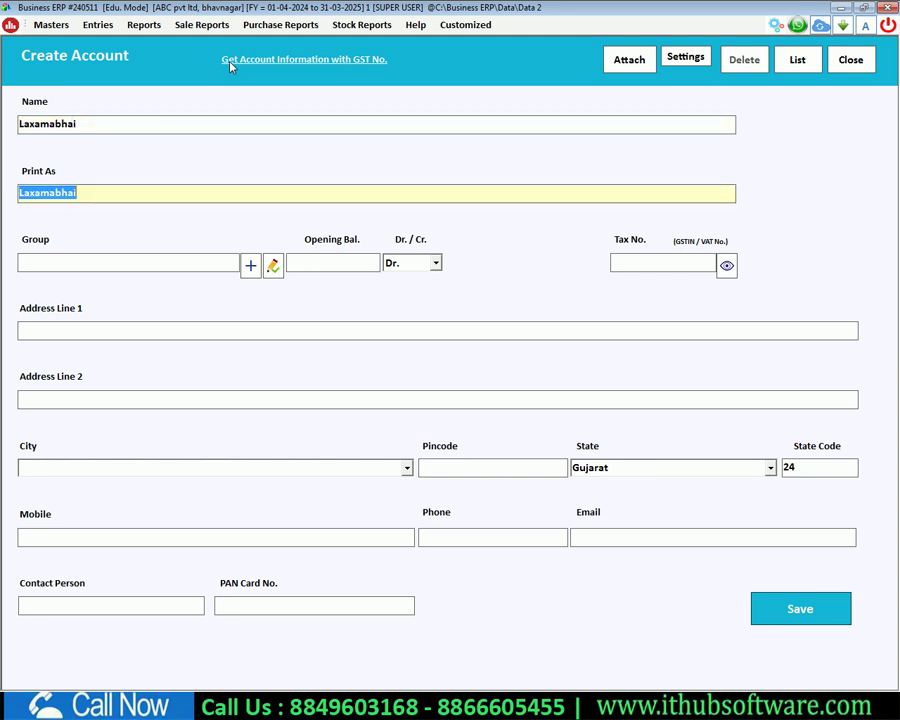
{"action": "key", "text": "Return"}
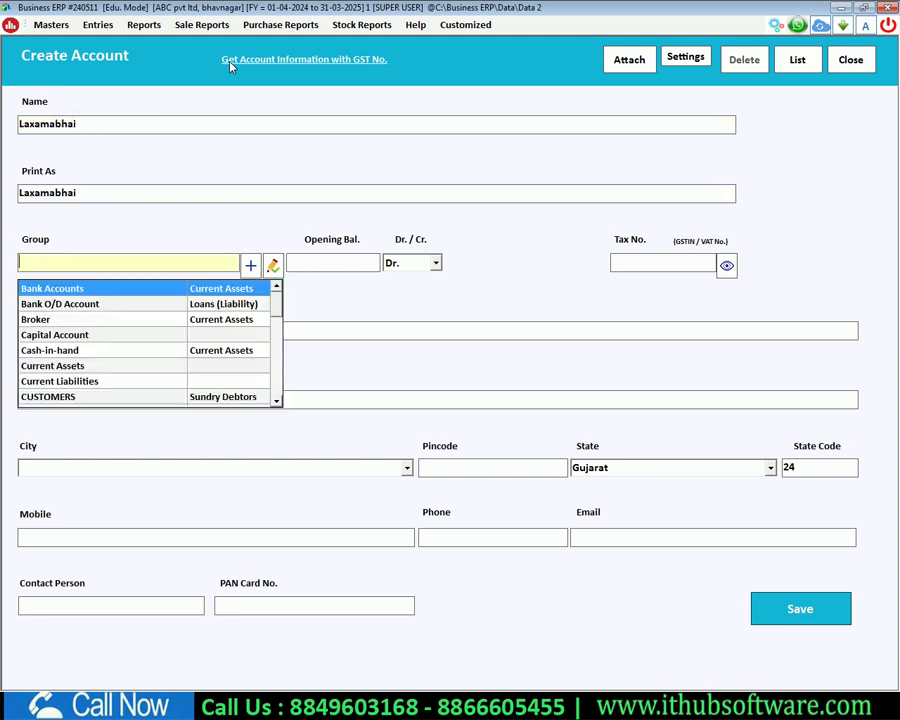
{"action": "type", "text": "cus"}
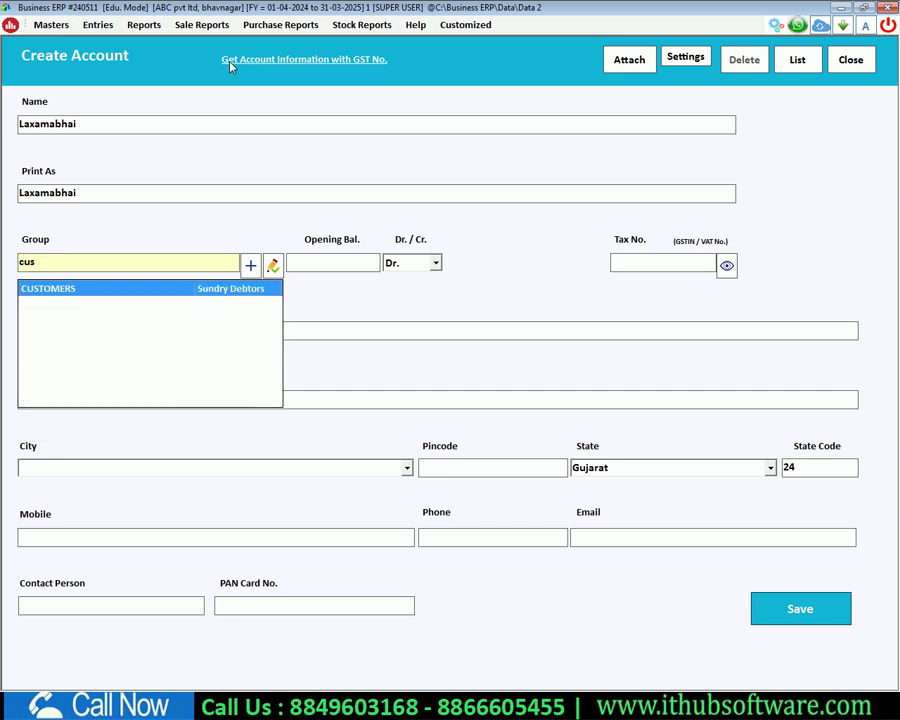
{"action": "key", "text": "Return"}
{"action": "type", "text": "25000"}
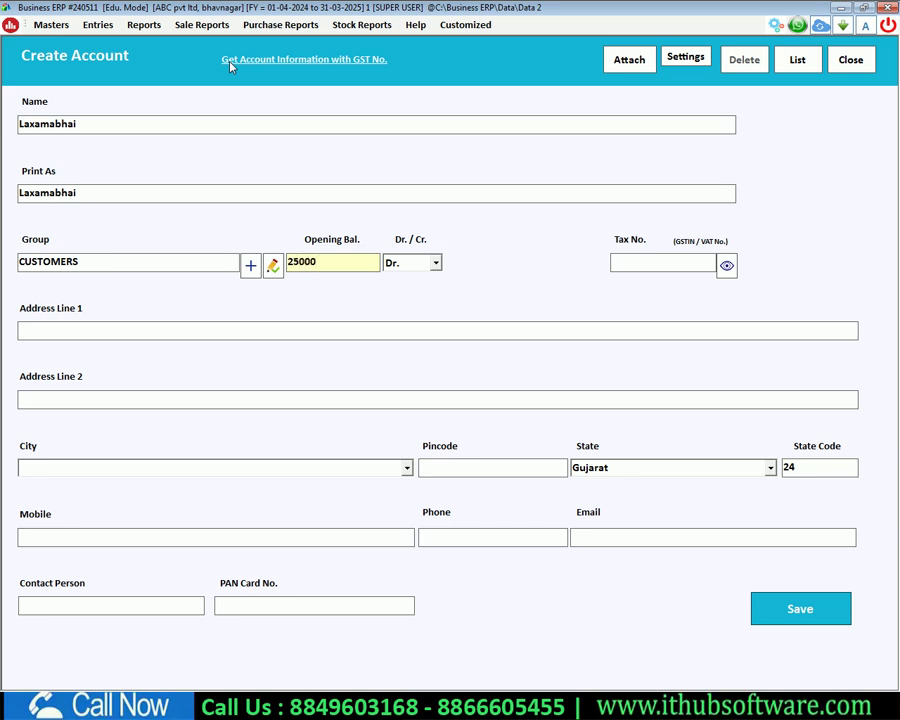
Step: Fill in the customer's address lines, city and pincode 364002
{"action": "key", "text": "Return"}
{"action": "key", "text": "Return"}
{"action": "key", "text": "Return"}
{"action": "type", "text": "xxxxxxxxxxxxxxxxxxxx"}
{"action": "key", "text": "Return"}
{"action": "type", "text": "Yyyyyyyyyyyyyyyy"}
{"action": "key", "text": "Return"}
{"action": "type", "text": "cccccccccccccc"}
{"action": "key", "text": "Return"}
{"action": "type", "text": "364002"}
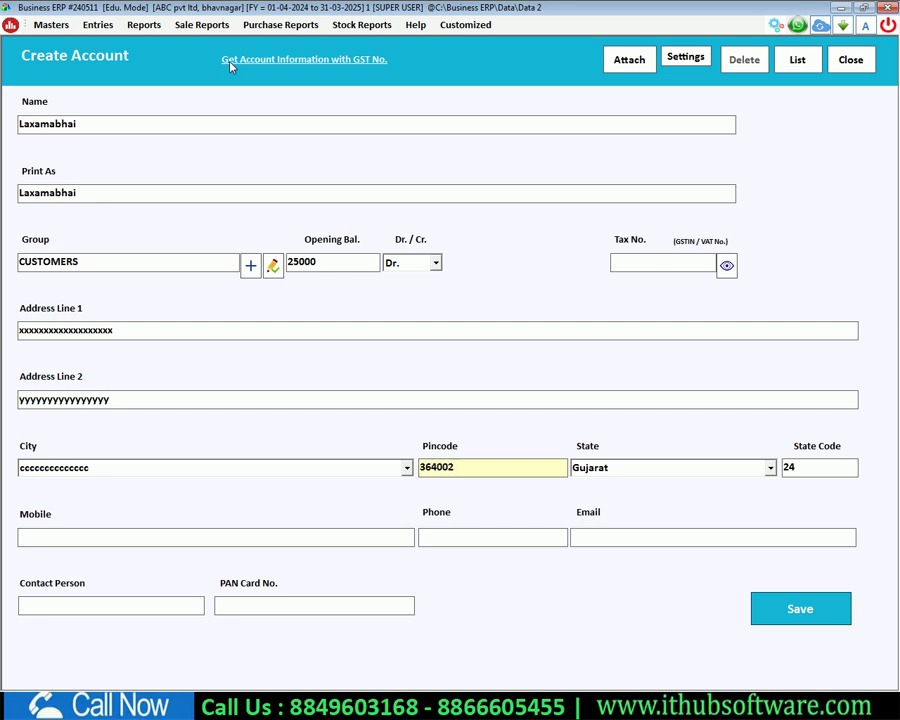
Step: Enter the customer's mobile number and save the account
{"action": "left_click", "coordinate": [208, 535]}
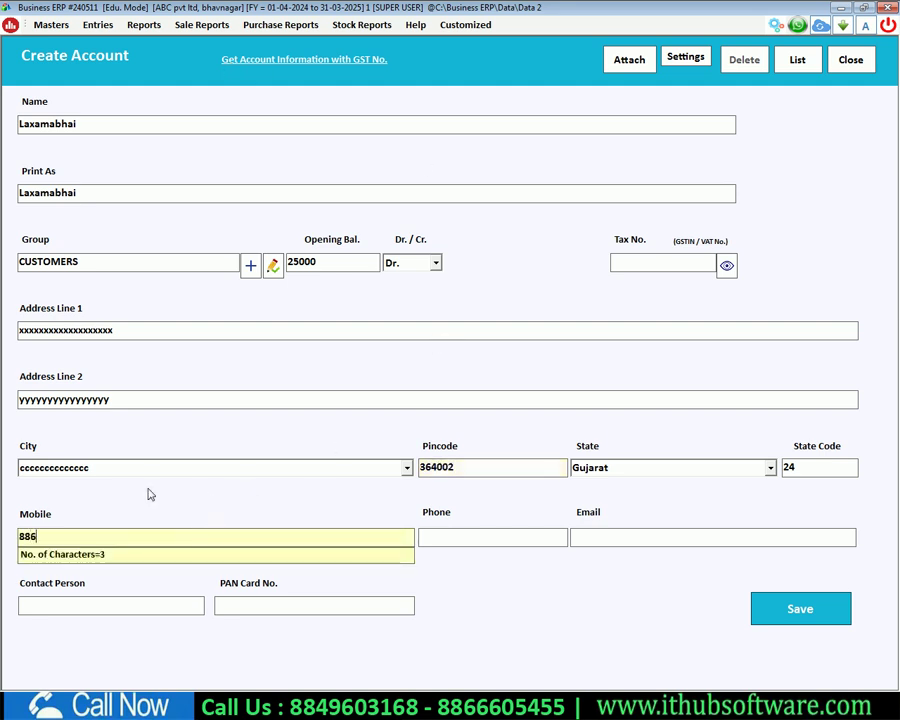
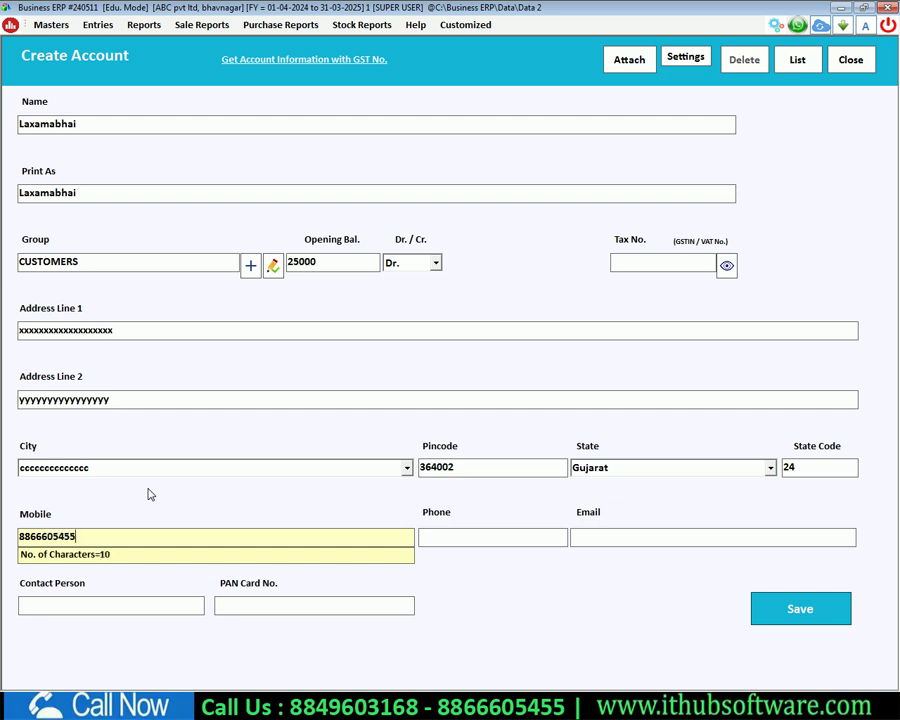
{"action": "left_click", "coordinate": [762, 607]}
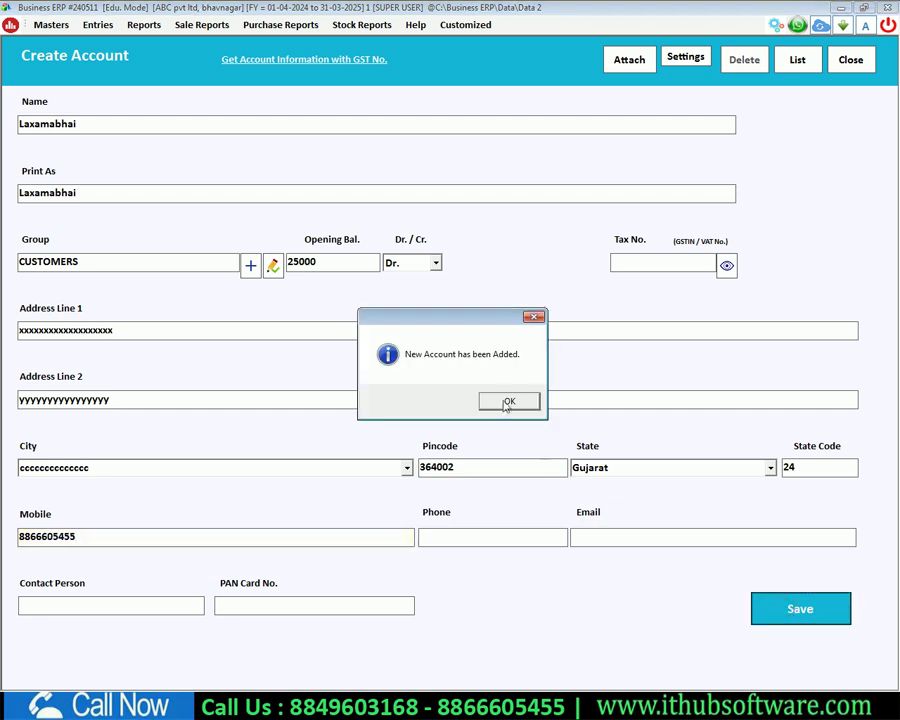
{"action": "left_click", "coordinate": [505, 402]}
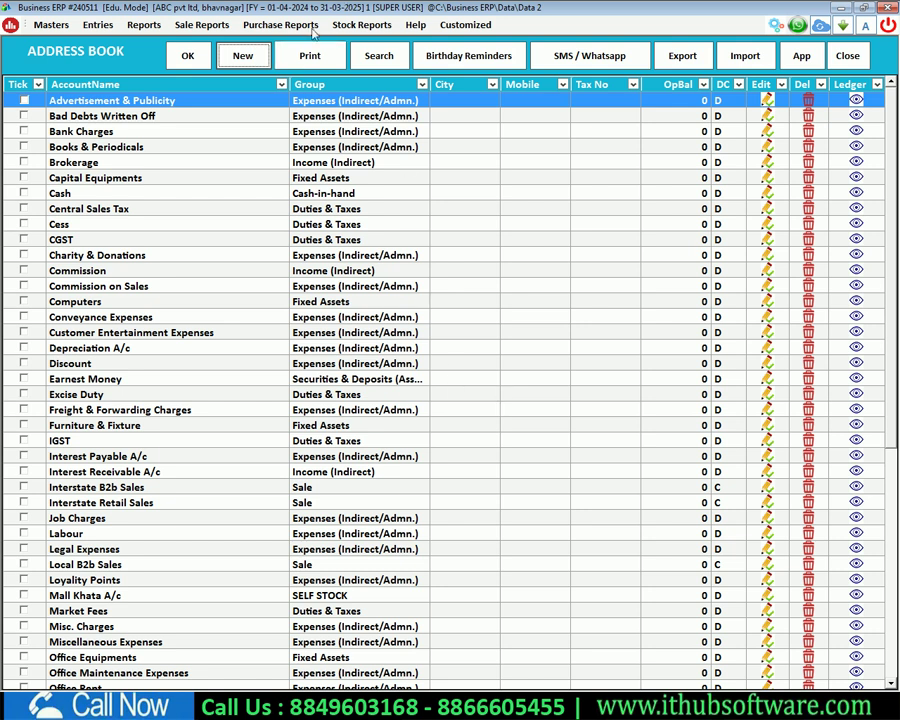
Step: Create account HDFC under Bank Accounts with 50000 Dr opening balance, save, and close the form
{"action": "left_click", "coordinate": [244, 56]}
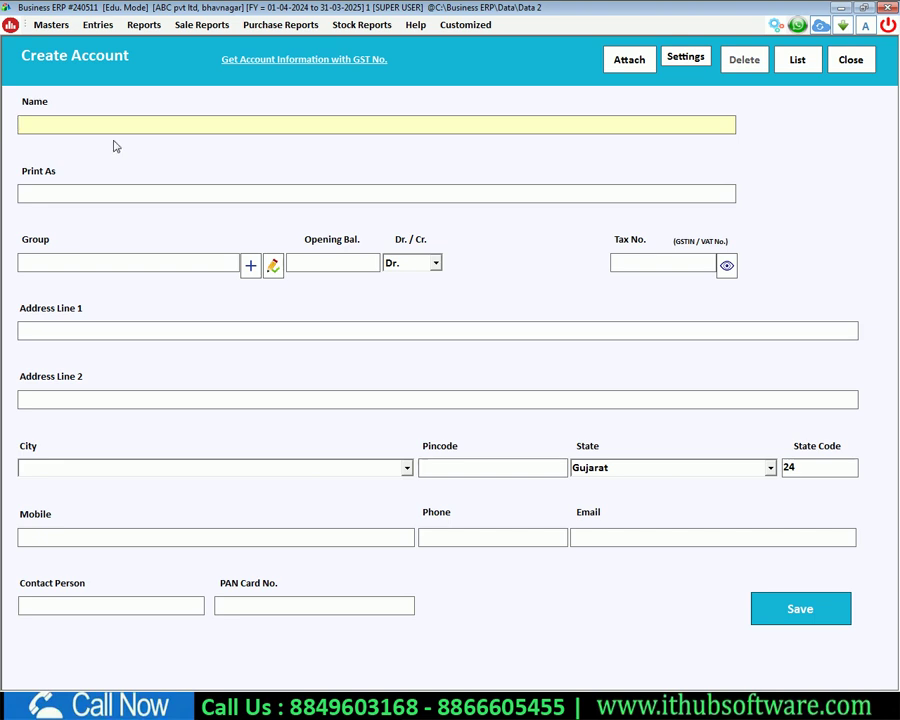
{"action": "type", "text": "HDFC"}
{"action": "key", "text": "Return"}
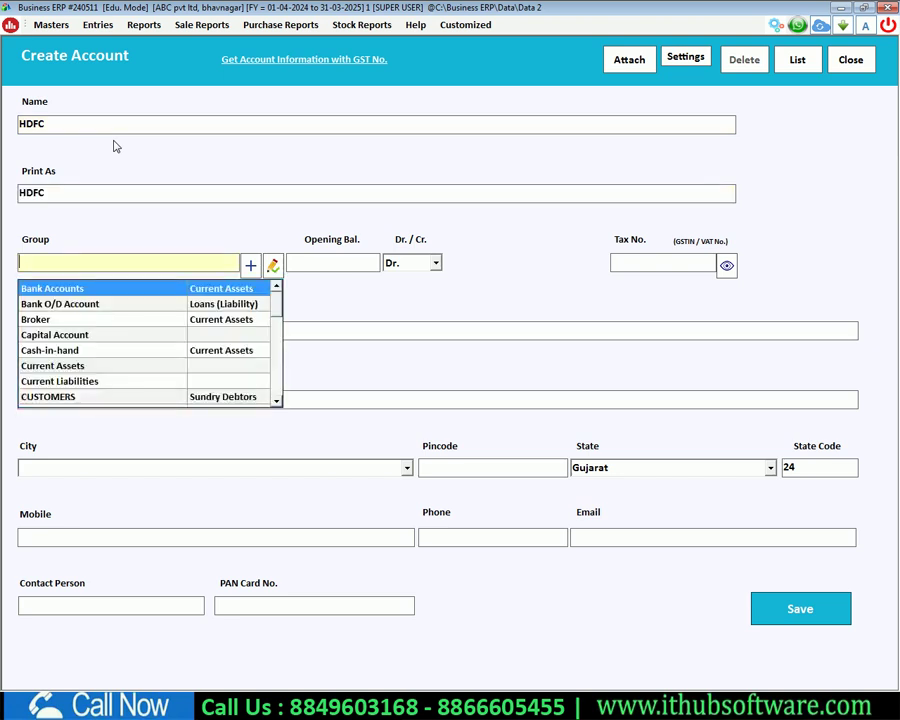
{"action": "key", "text": "Return"}
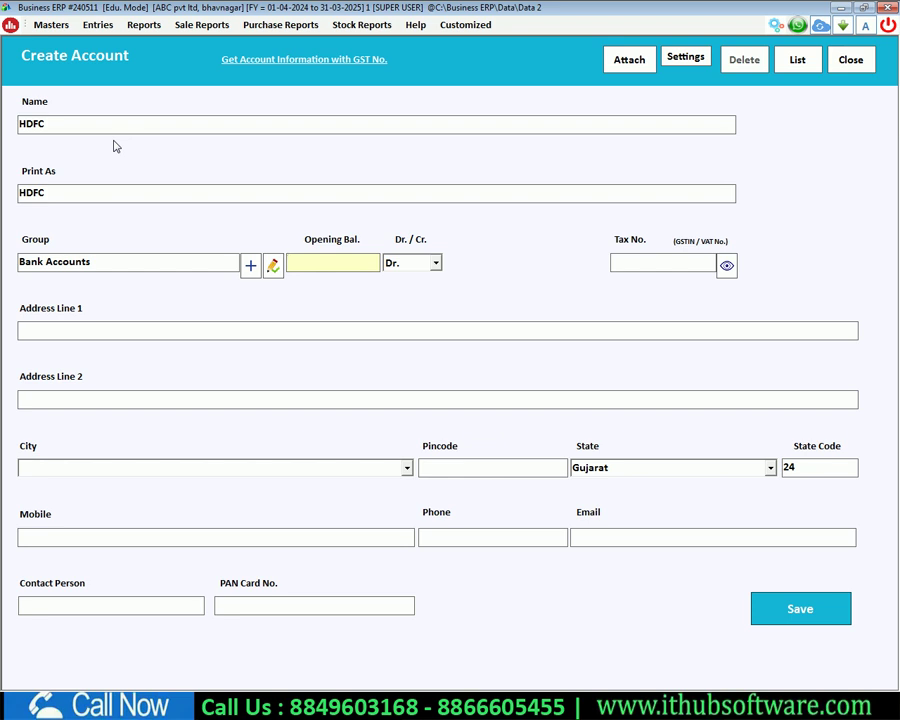
{"action": "type", "text": "50000"}
{"action": "key", "text": "Return"}
{"action": "key", "text": "Return"}
{"action": "key", "text": "Return"}
{"action": "left_click", "coordinate": [764, 606]}
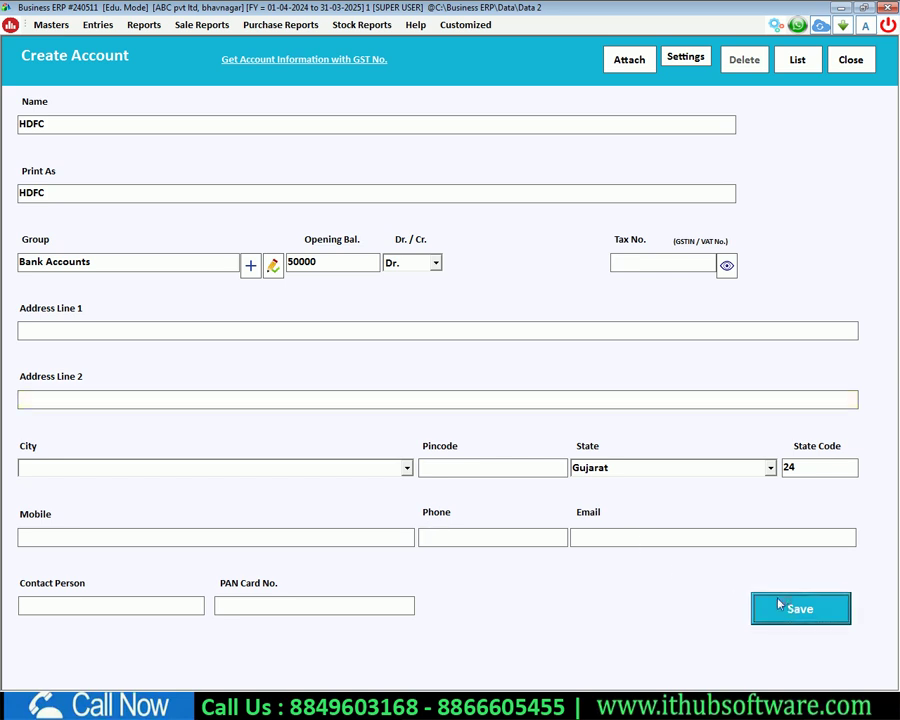
{"action": "left_click", "coordinate": [507, 403]}
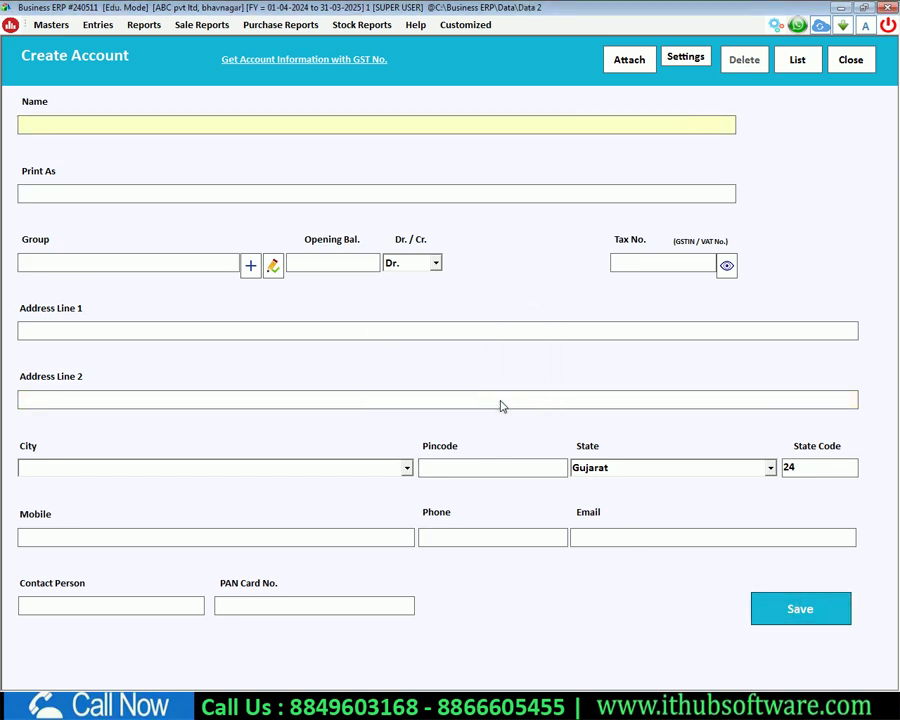
{"action": "key", "text": "Escape"}
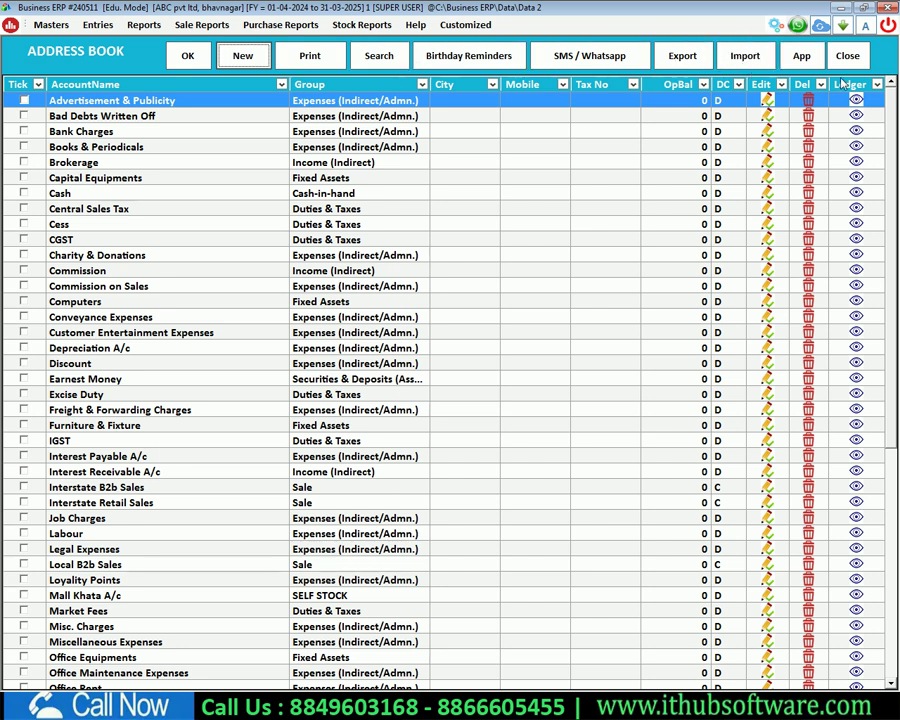
Step: Check the accounts list, then bring up the still-empty List of Items via Masters > Items
{"action": "key", "text": "Escape"}
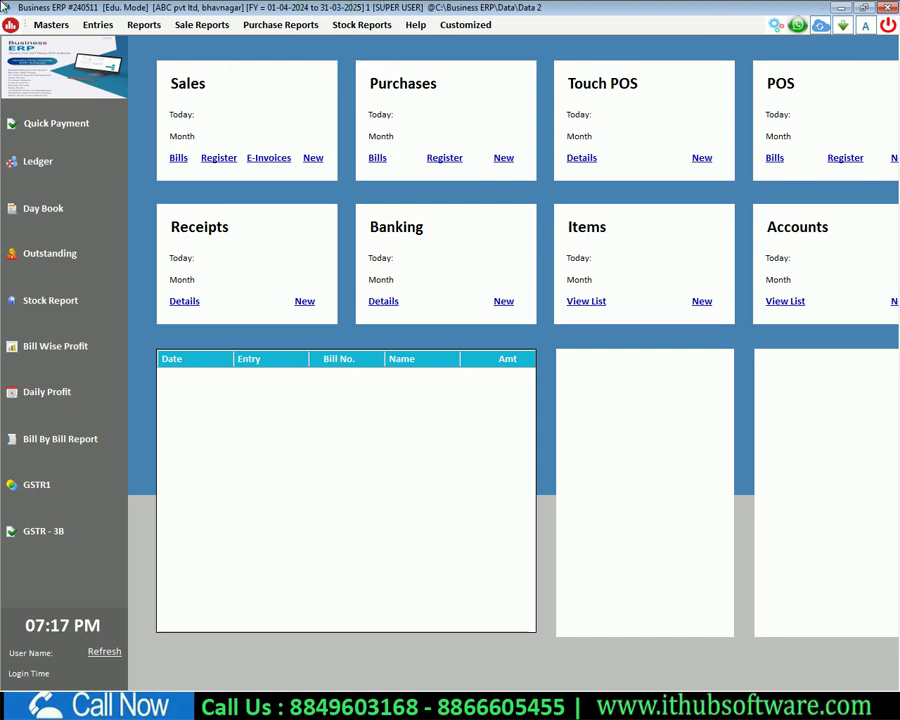
{"action": "left_click", "coordinate": [49, 24]}
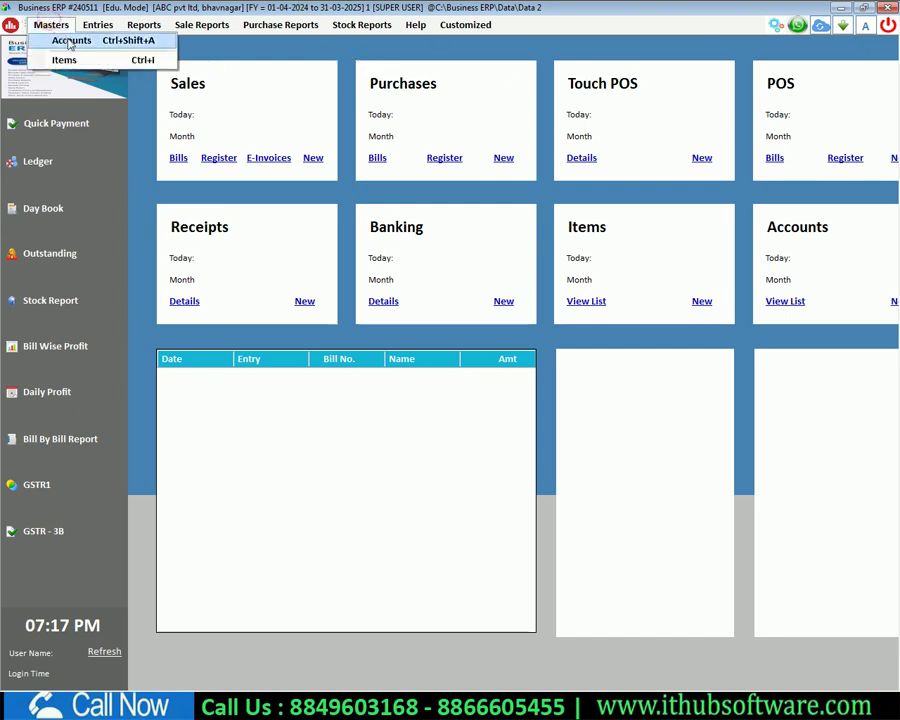
{"action": "left_click", "coordinate": [60, 39]}
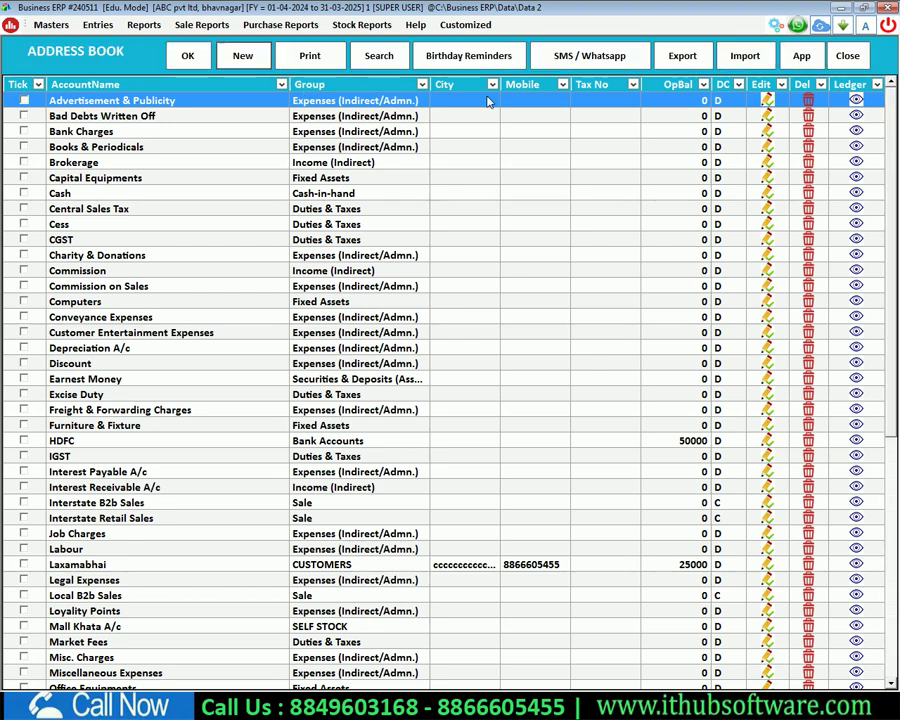
{"action": "key", "text": "Escape"}
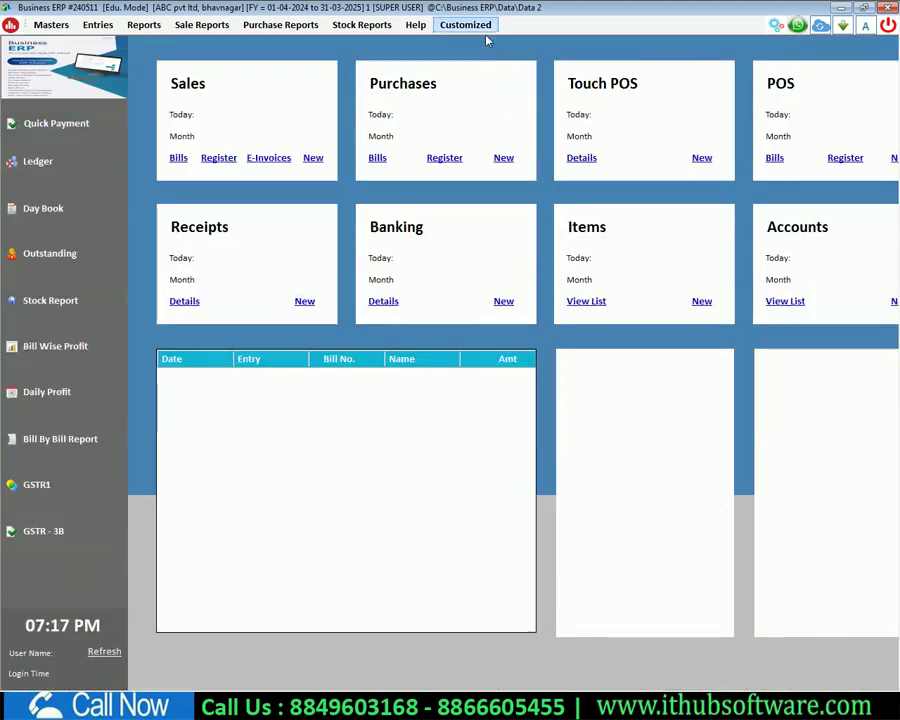
{"action": "left_click", "coordinate": [48, 26]}
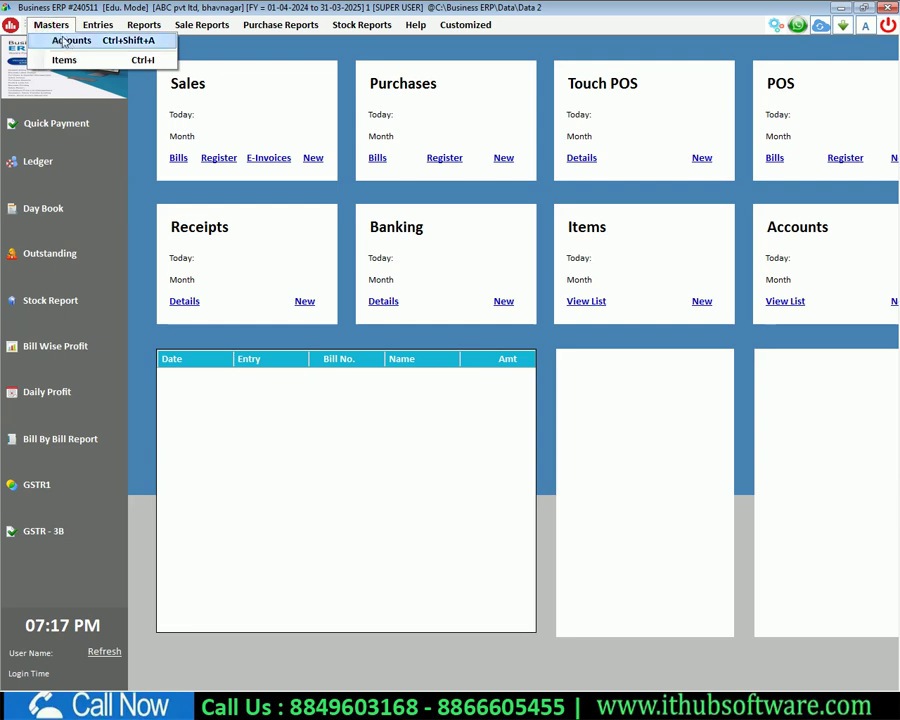
{"action": "left_click", "coordinate": [66, 60]}
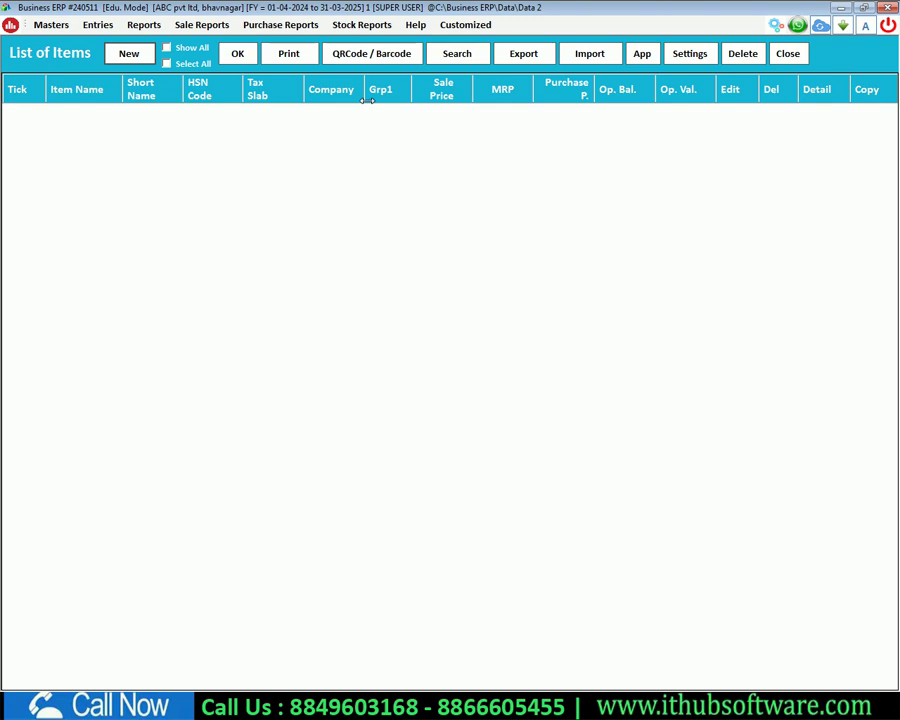
Step: Start a new item named product1 with HSN code 555
{"action": "left_click", "coordinate": [129, 60]}
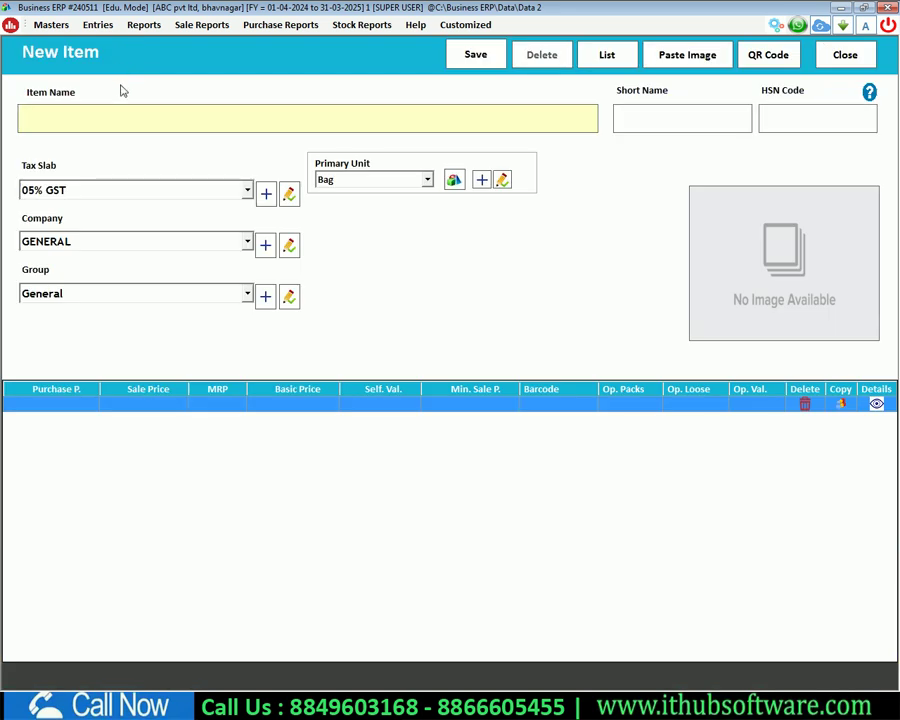
{"action": "type", "text": "product1"}
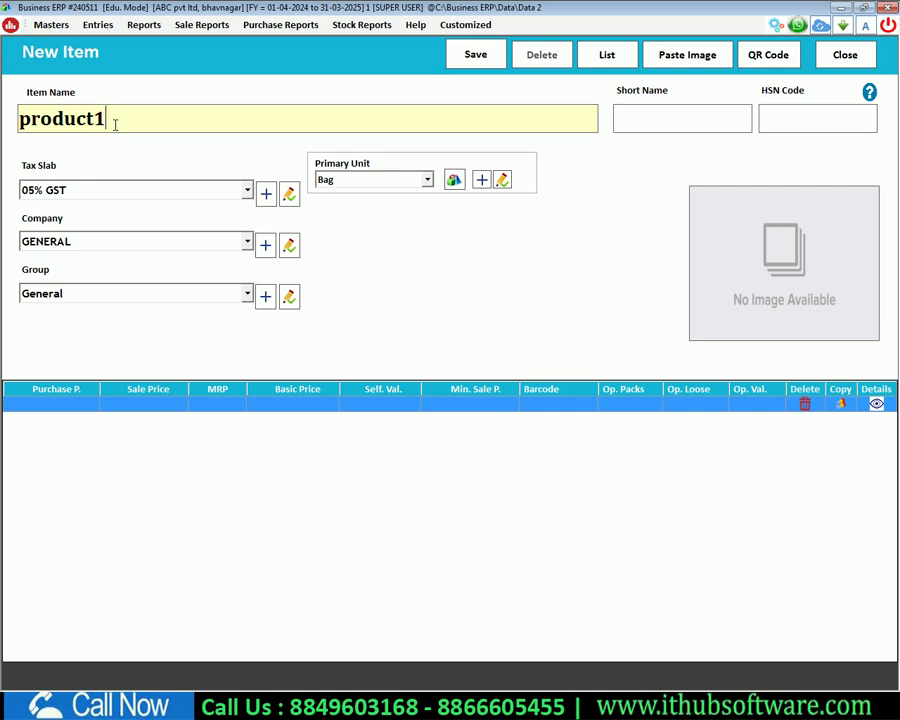
{"action": "key", "text": "Return"}
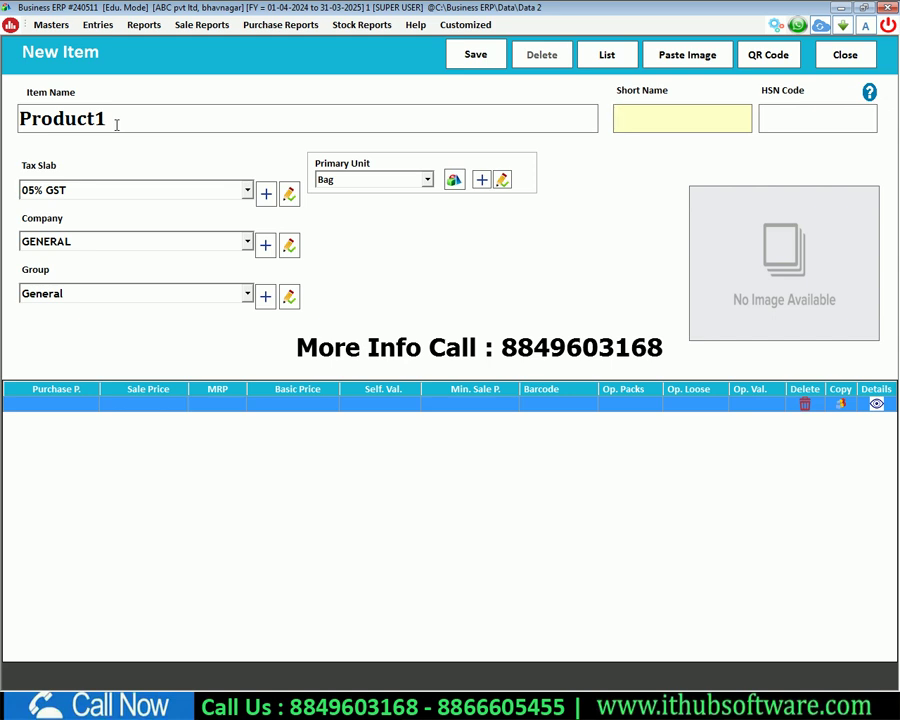
{"action": "key", "text": "Tab"}
{"action": "type", "text": "555"}
Step: Keep tax slab 05% GST, company GENERAL and group General, then start adding an item company
{"action": "key", "text": "Tab"}
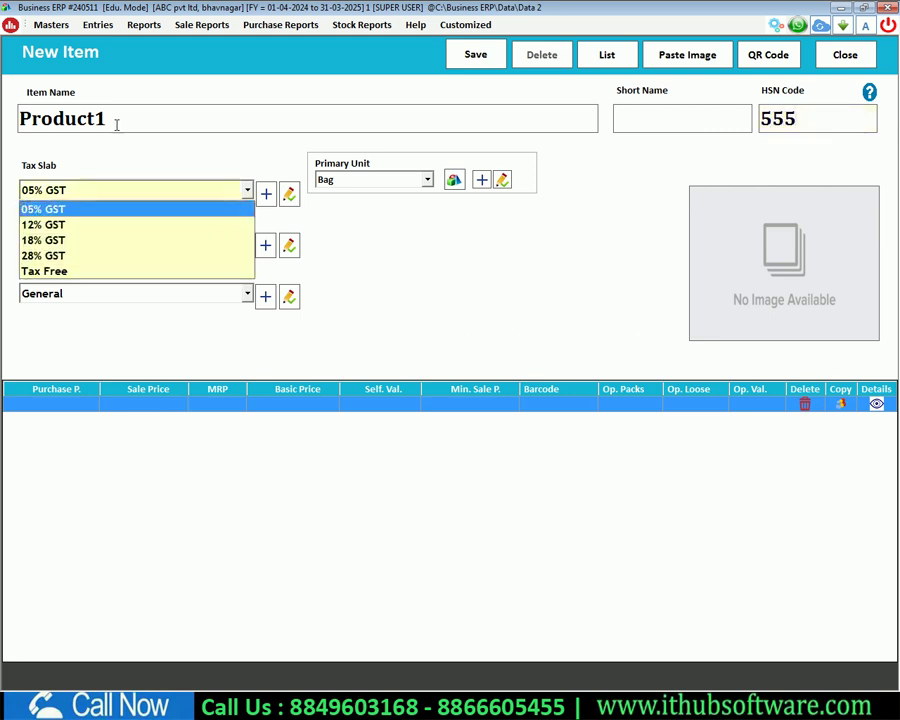
{"action": "key", "text": "Down"}
{"action": "key", "text": "Down"}
{"action": "key", "text": "Down"}
{"action": "key", "text": "Up"}
{"action": "key", "text": "Up"}
{"action": "key", "text": "Up"}
{"action": "key", "text": "Return"}
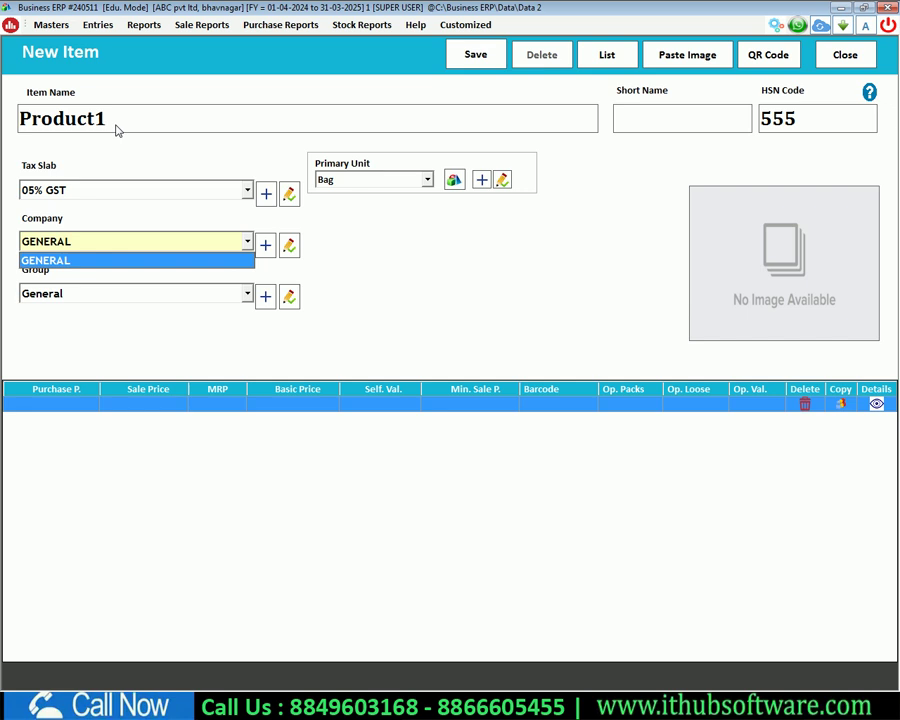
{"action": "key", "text": "Return"}
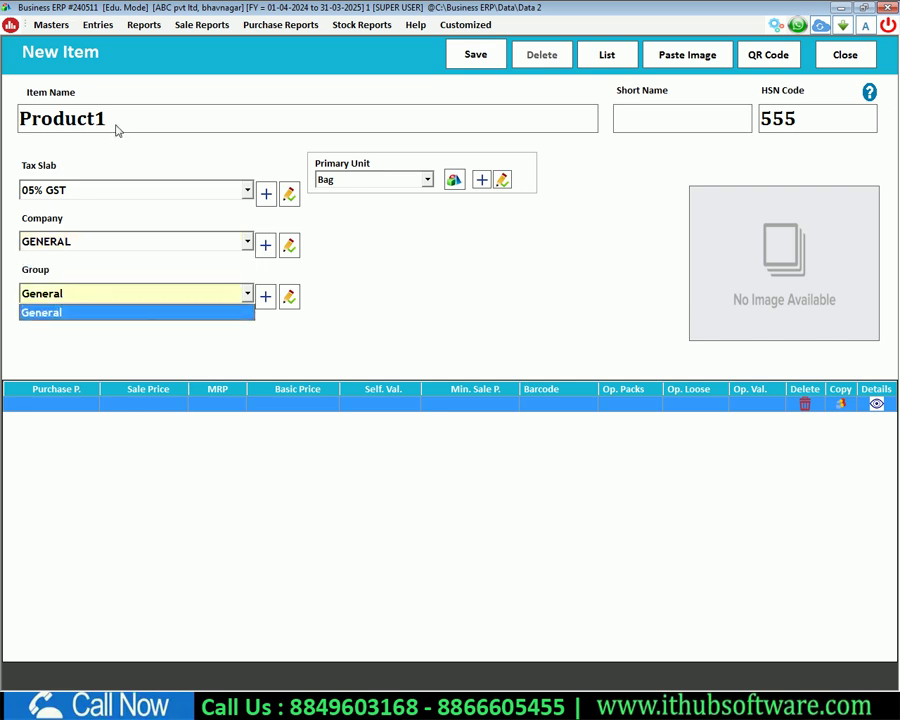
{"action": "key", "text": "Return"}
{"action": "left_click", "coordinate": [63, 242]}
{"action": "key", "text": "Return"}
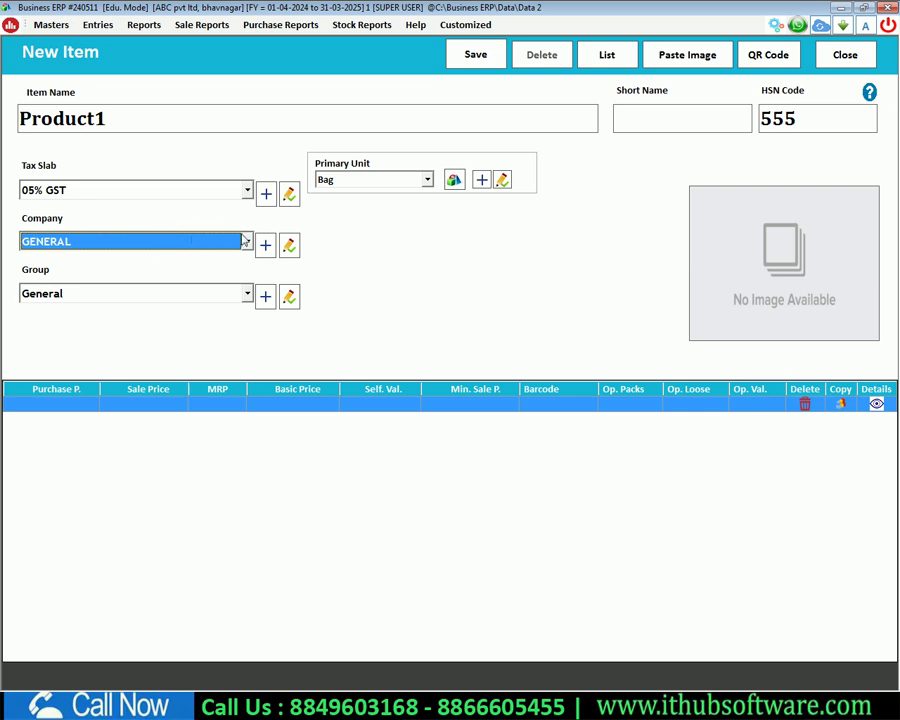
{"action": "left_click", "coordinate": [264, 244]}
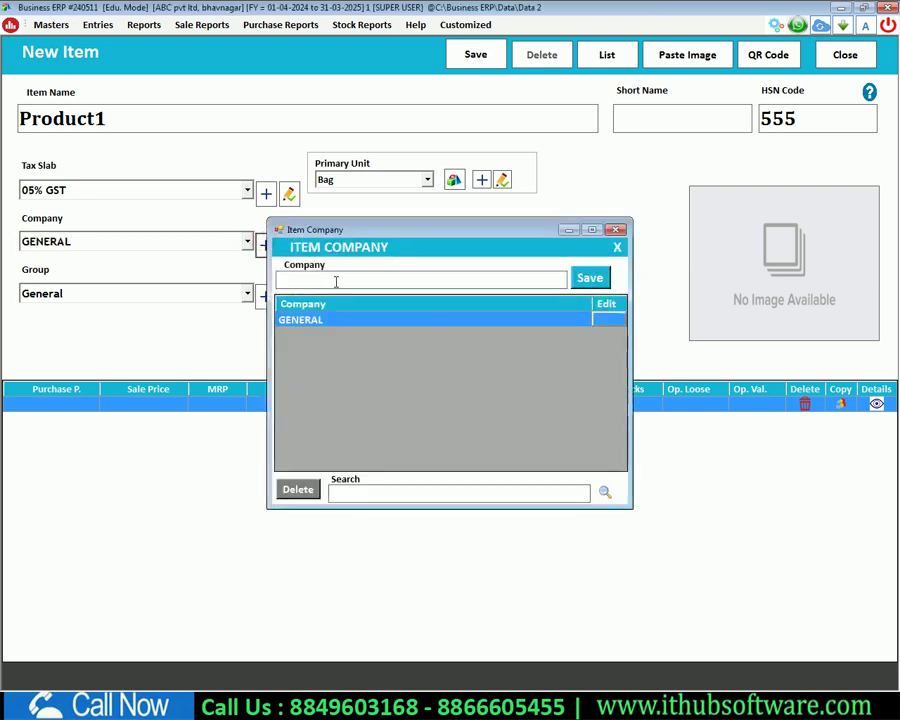
Step: Create item company hource, assign it to Product1, and keep group General
{"action": "type", "text": "house"}
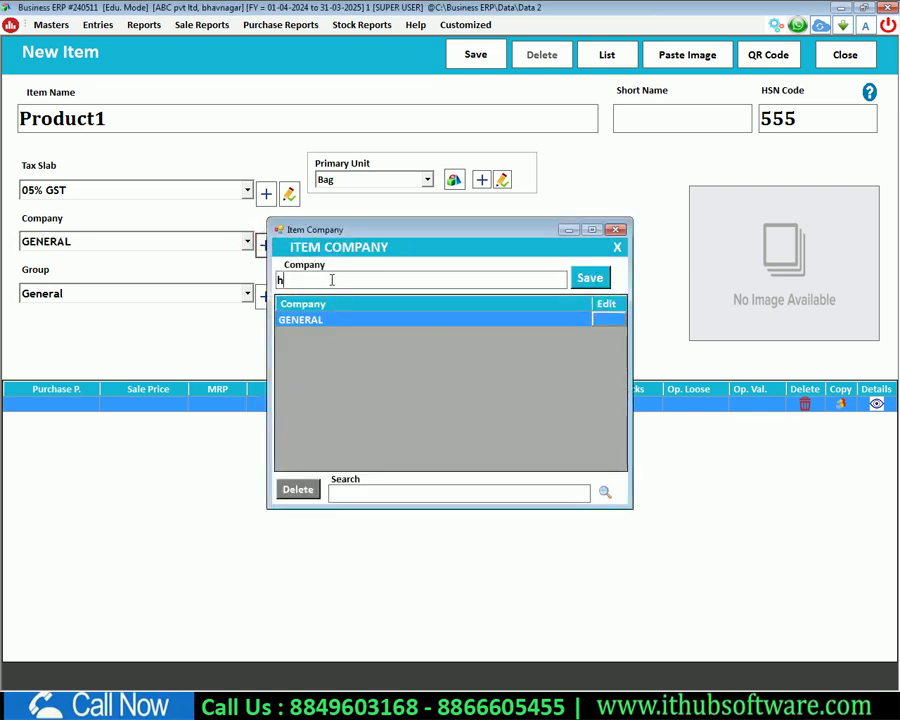
{"action": "key", "text": "BackSpace"}
{"action": "key", "text": "BackSpace"}
{"action": "key", "text": "BackSpace"}
{"action": "key", "text": "BackSpace"}
{"action": "key", "text": "BackSpace"}
{"action": "type", "text": "hource"}
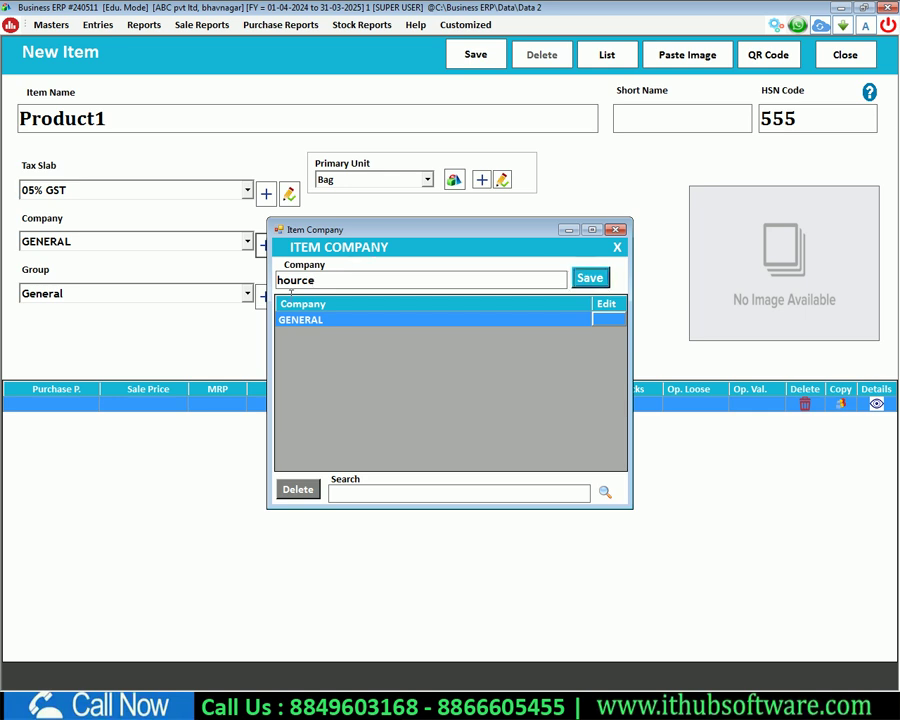
{"action": "key", "text": "BackSpace"}
{"action": "key", "text": "BackSpace"}
{"action": "key", "text": "BackSpace"}
{"action": "key", "text": "BackSpace"}
{"action": "key", "text": "BackSpace"}
{"action": "key", "text": "BackSpace"}
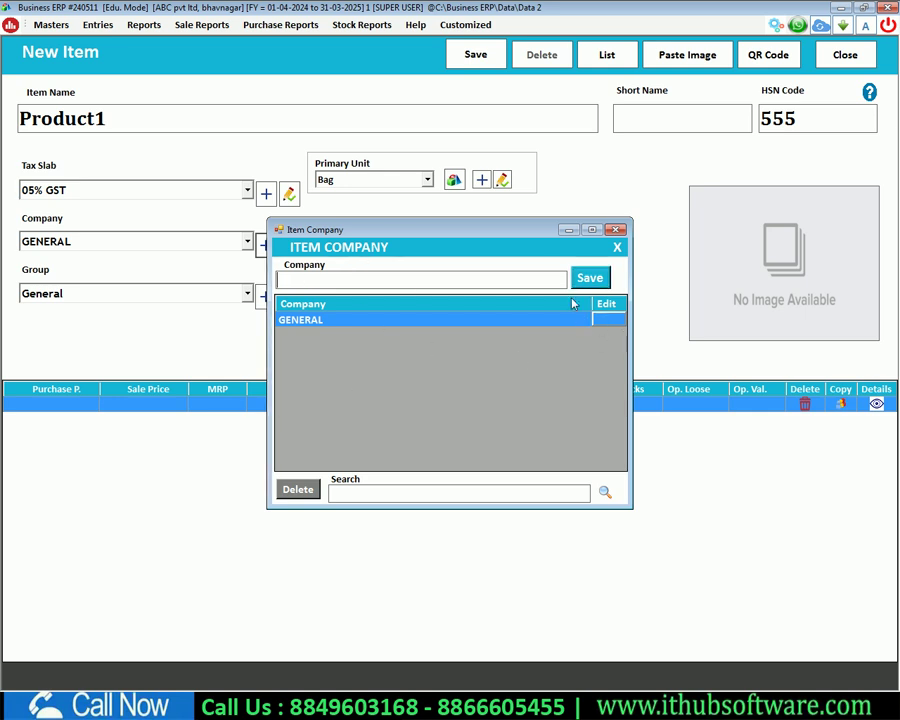
{"action": "left_click", "coordinate": [616, 230]}
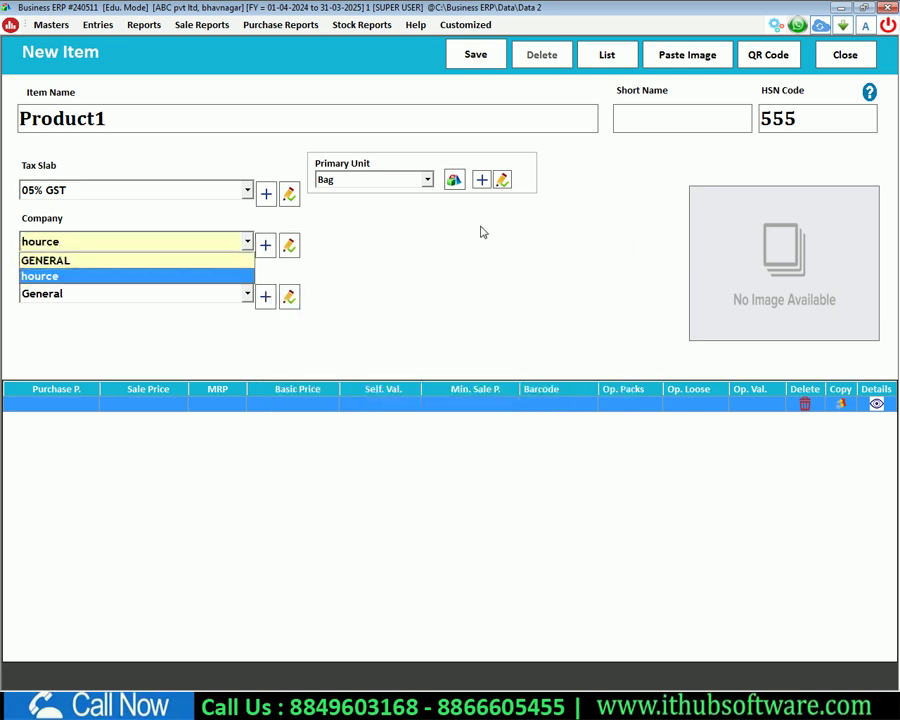
{"action": "key", "text": "Return"}
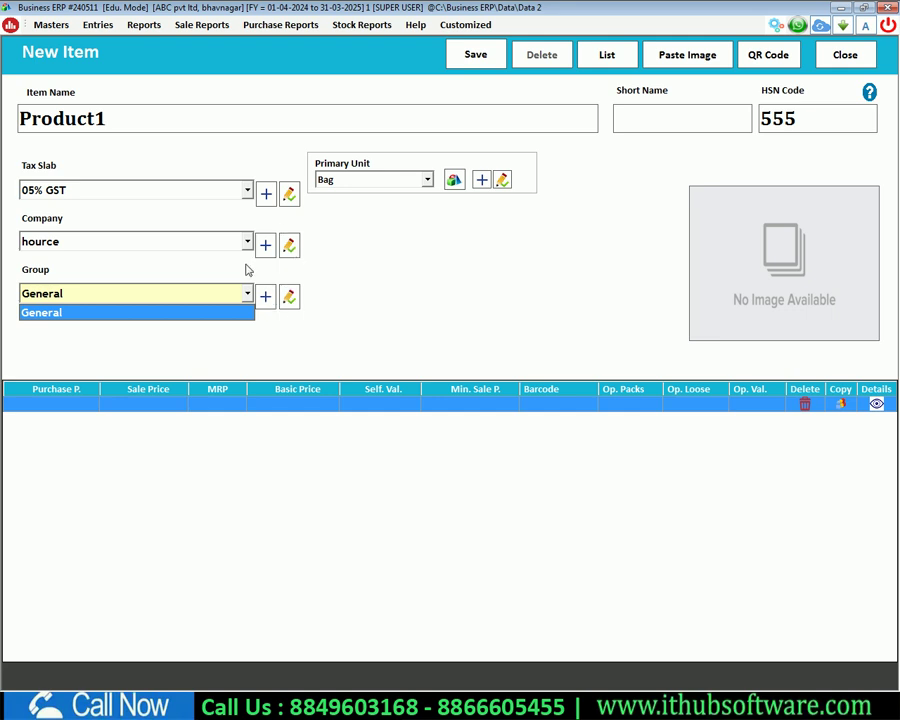
{"action": "key", "text": "Return"}
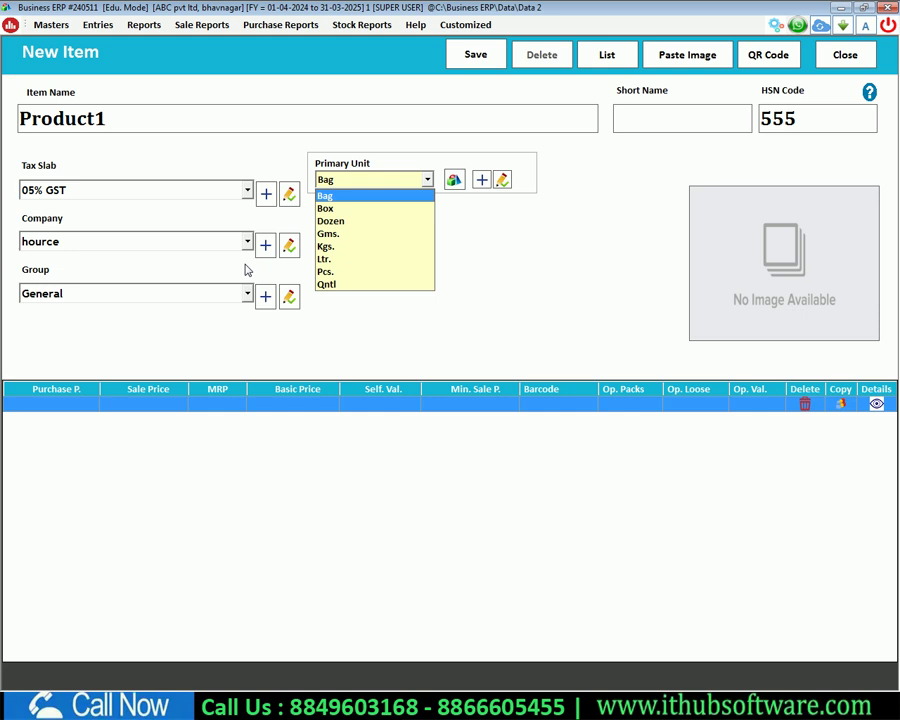
Step: Choose Pcs. as Product1's primary unit
{"action": "key", "text": "Down"}
{"action": "key", "text": "Down"}
{"action": "key", "text": "Down"}
{"action": "key", "text": "Down"}
{"action": "key", "text": "Down"}
{"action": "key", "text": "Down"}
{"action": "key", "text": "Down"}
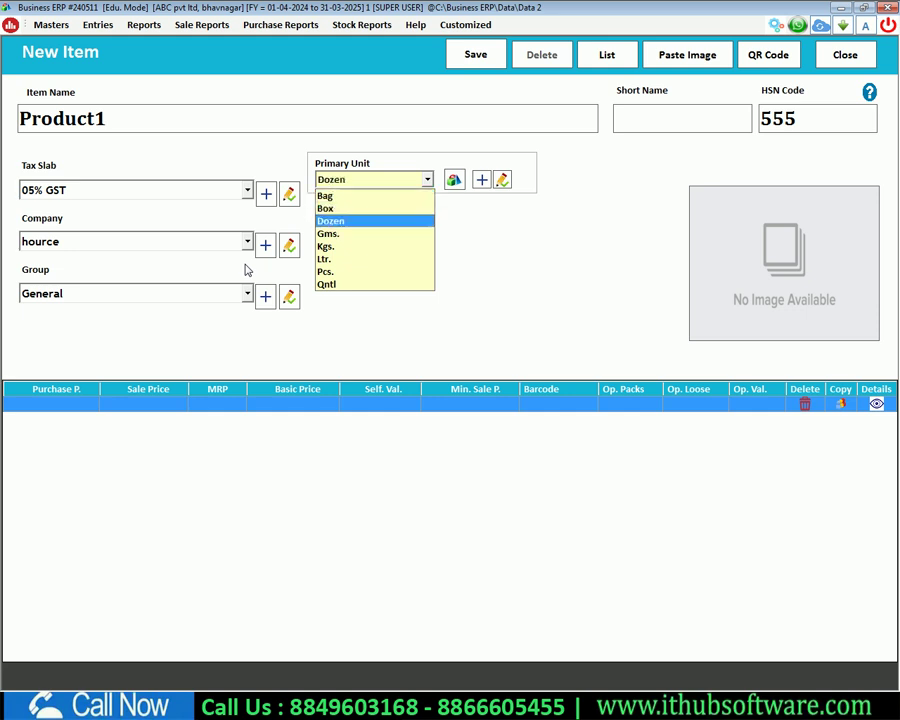
{"action": "key", "text": "Up"}
{"action": "key", "text": "Up"}
{"action": "key", "text": "Up"}
{"action": "key", "text": "Up"}
{"action": "key", "text": "Up"}
{"action": "key", "text": "Up"}
{"action": "key", "text": "Up"}
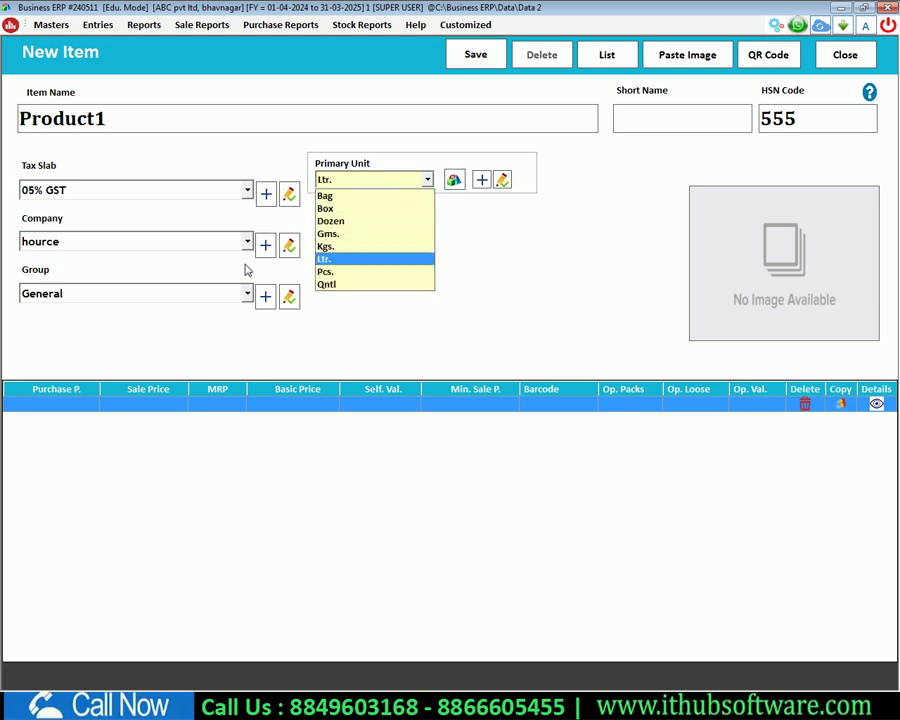
{"action": "key", "text": "Down"}
{"action": "key", "text": "Down"}
{"action": "key", "text": "Down"}
{"action": "key", "text": "Down"}
{"action": "key", "text": "Down"}
{"action": "key", "text": "Down"}
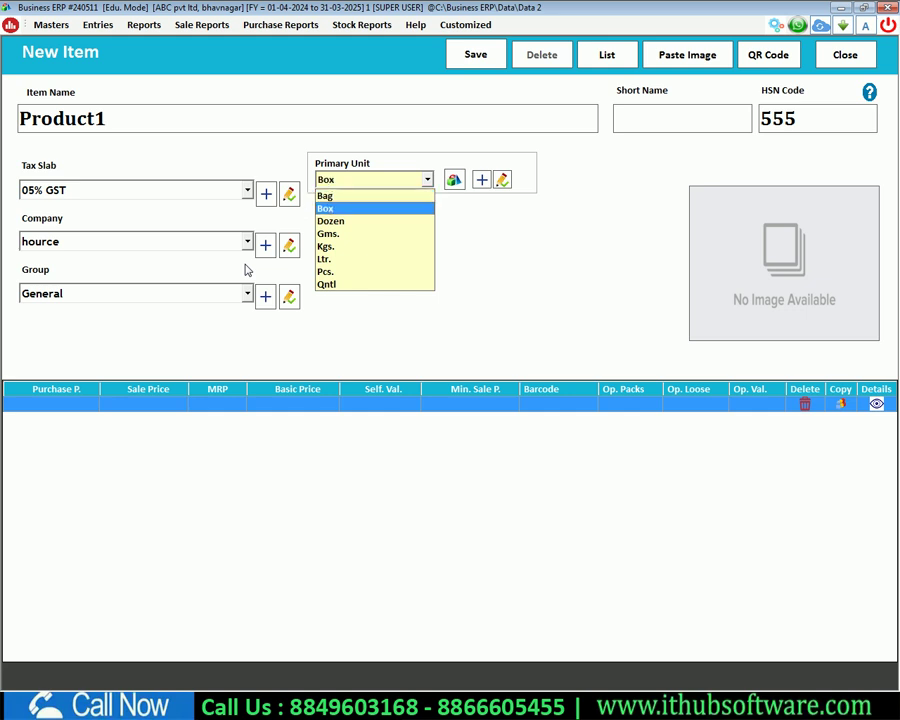
{"action": "key", "text": "Return"}
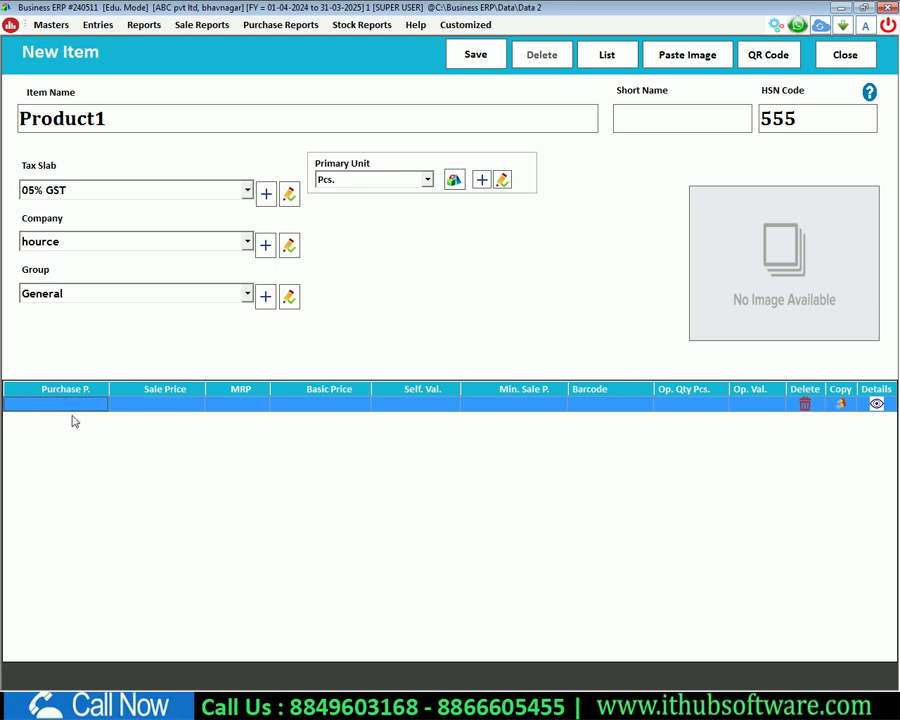
{"action": "key", "text": "Tab"}
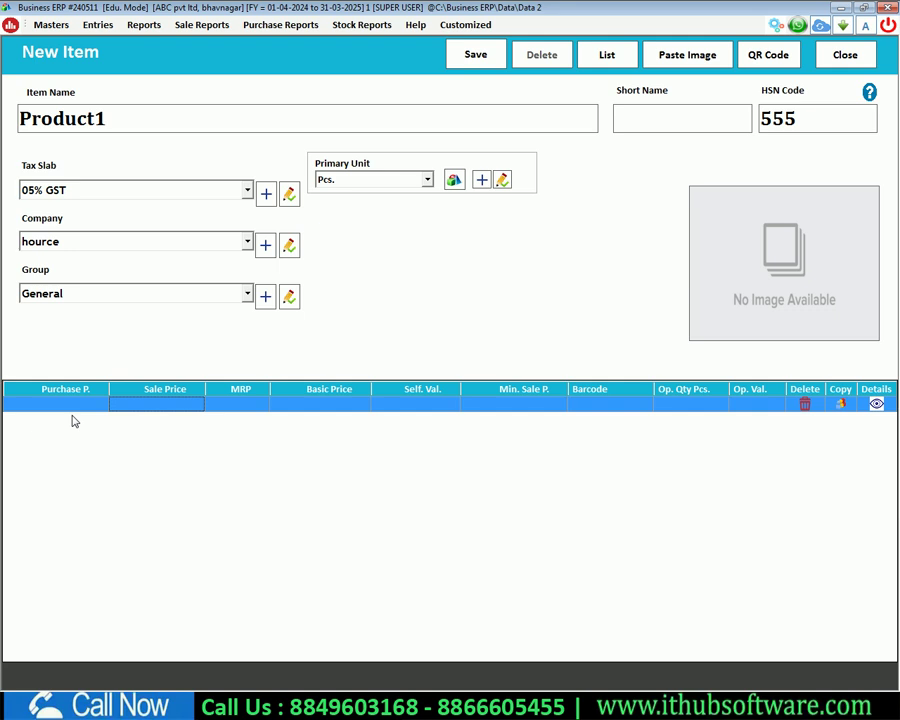
Step: Enter opening quantity 25 Pcs. for Product1 and save the item
{"action": "key", "text": "Tab"}
{"action": "key", "text": "Tab"}
{"action": "key", "text": "Tab"}
{"action": "key", "text": "Tab"}
{"action": "key", "text": "Tab"}
{"action": "key", "text": "Tab"}
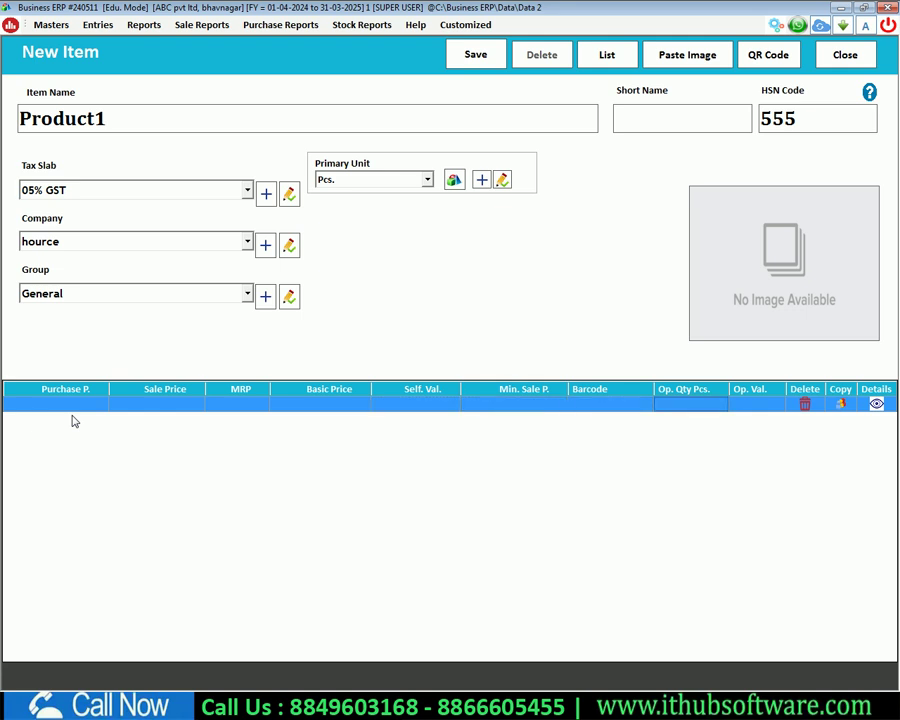
{"action": "key", "text": "shift+Tab"}
{"action": "key", "text": "Tab"}
{"action": "type", "text": "25"}
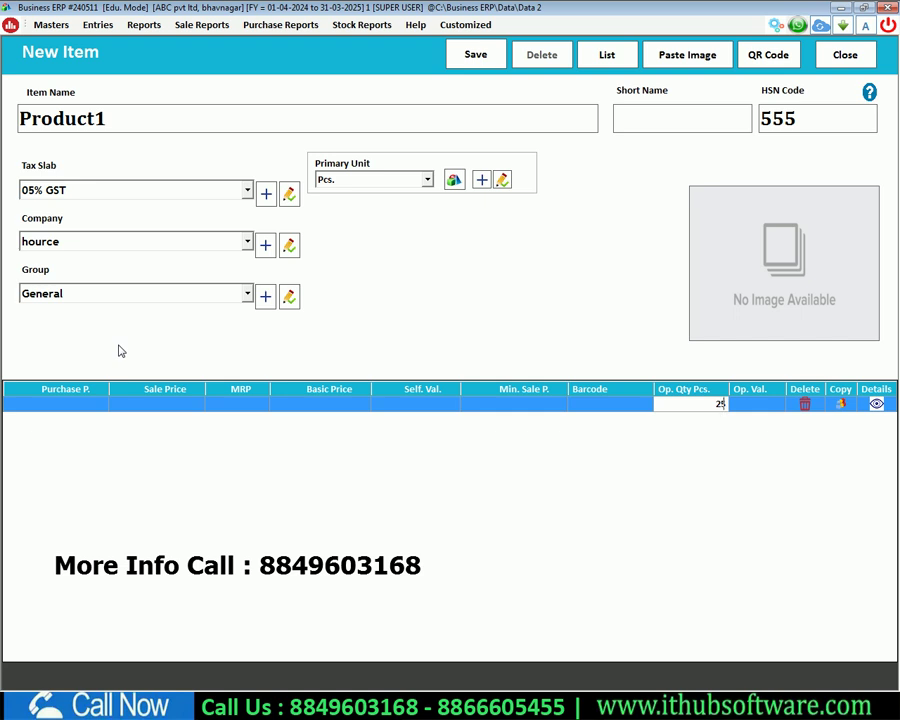
{"action": "key", "text": "Return"}
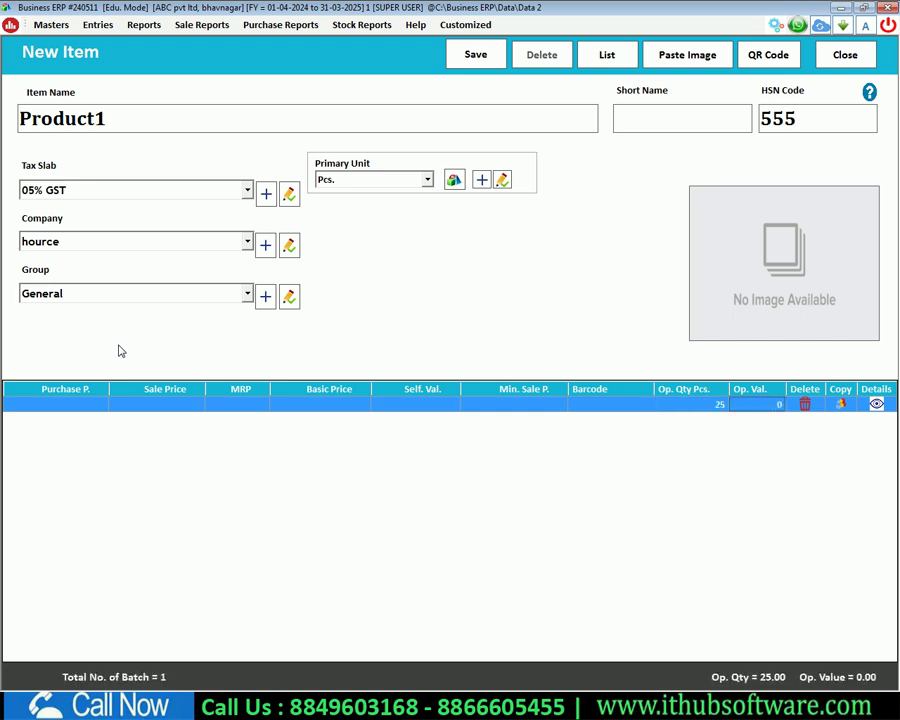
{"action": "left_click", "coordinate": [474, 57]}
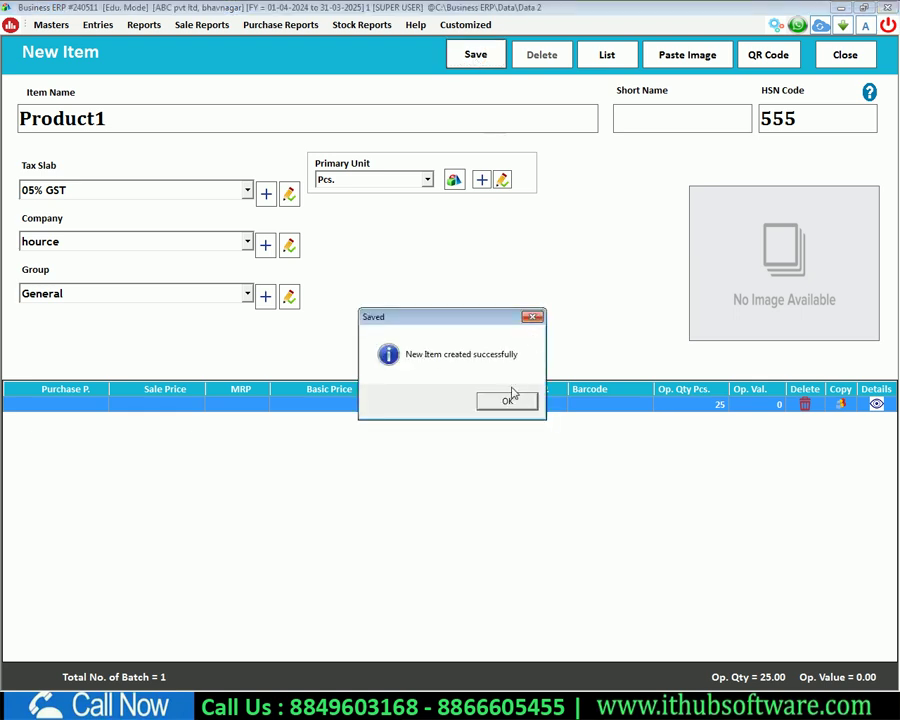
{"action": "left_click", "coordinate": [510, 399]}
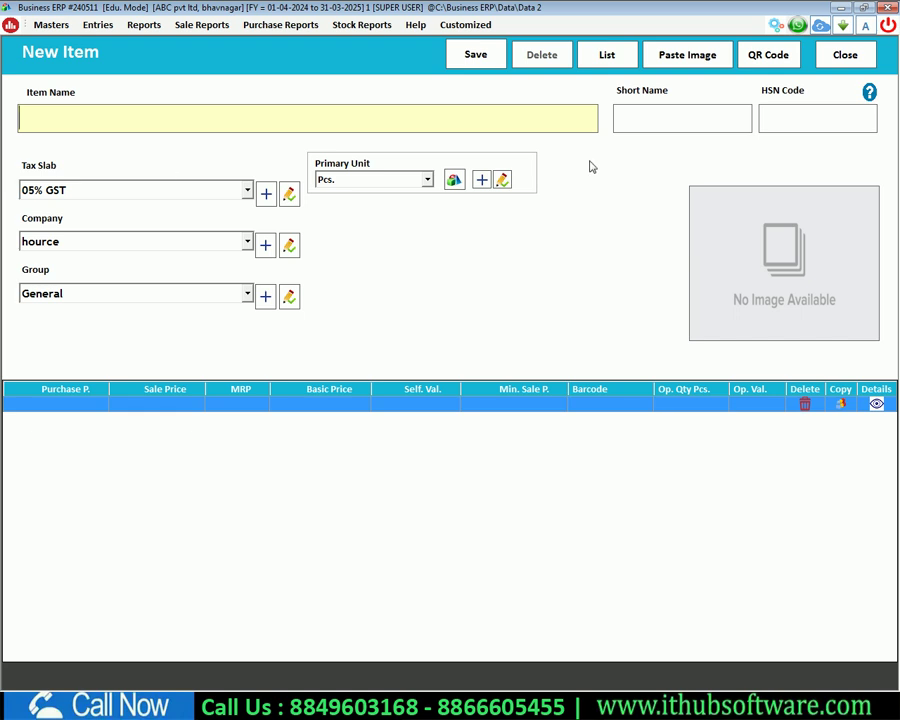
Step: Close the item form and reopen Masters > Items to see Product1 with opening balance 25.00
{"action": "key", "text": "Escape"}
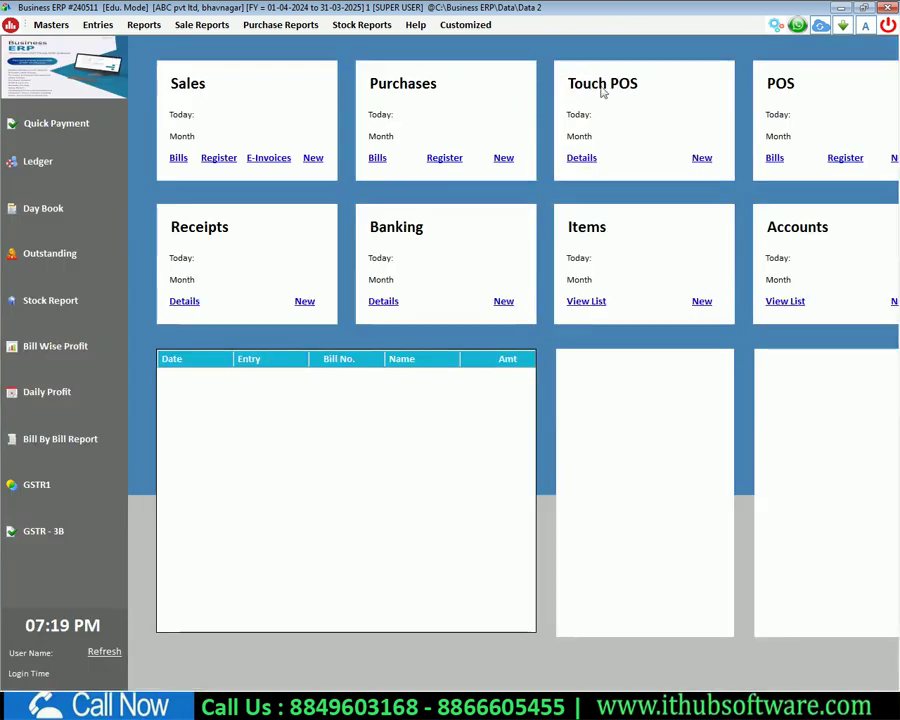
{"action": "left_click", "coordinate": [51, 24]}
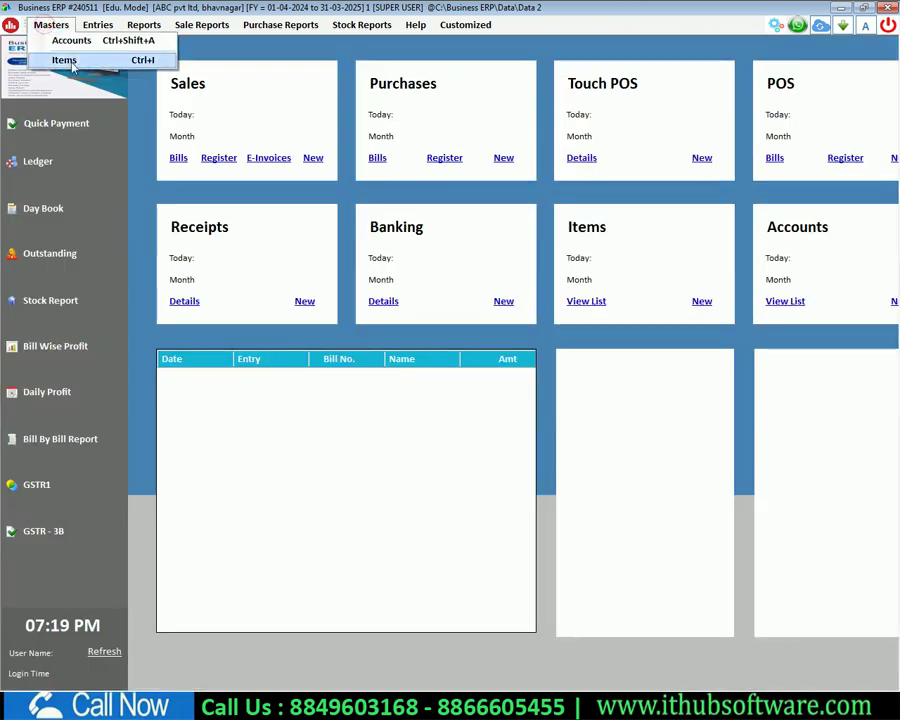
{"action": "left_click", "coordinate": [66, 61]}
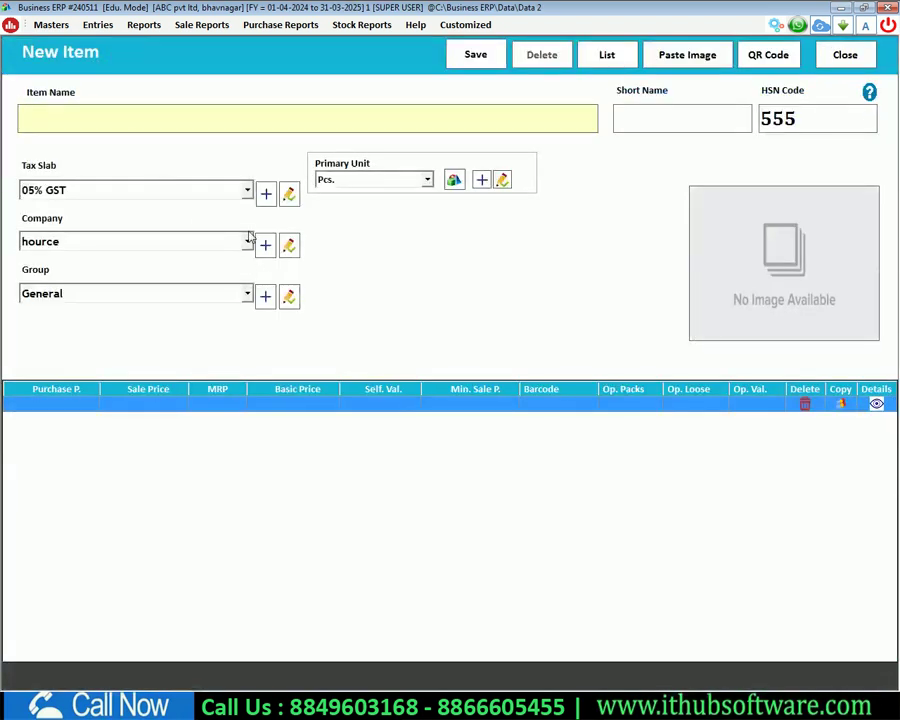
{"action": "key", "text": "Escape"}
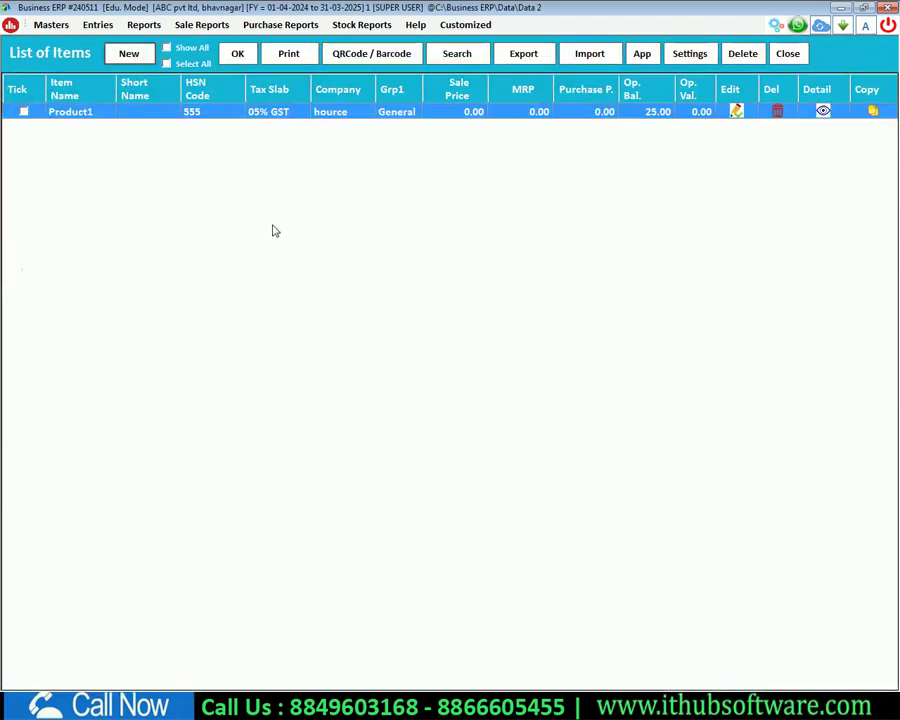
Step: Update Product1's item record without changes, acknowledge the confirmation, and close the item list
{"action": "double_click", "coordinate": [551, 113]}
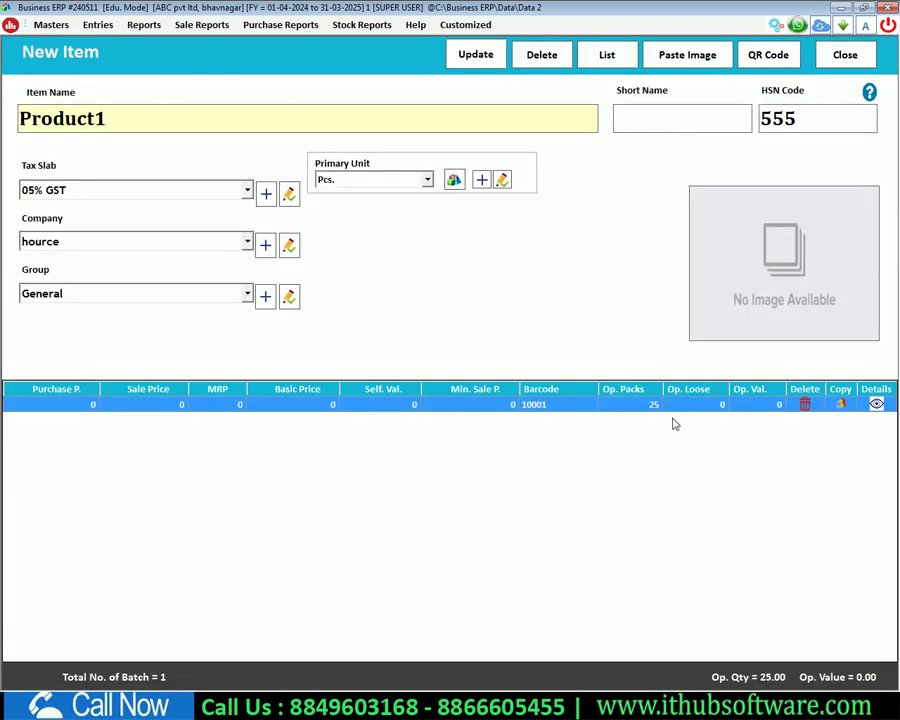
{"action": "left_click", "coordinate": [152, 118]}
{"action": "left_click", "coordinate": [688, 108]}
{"action": "left_click", "coordinate": [789, 116]}
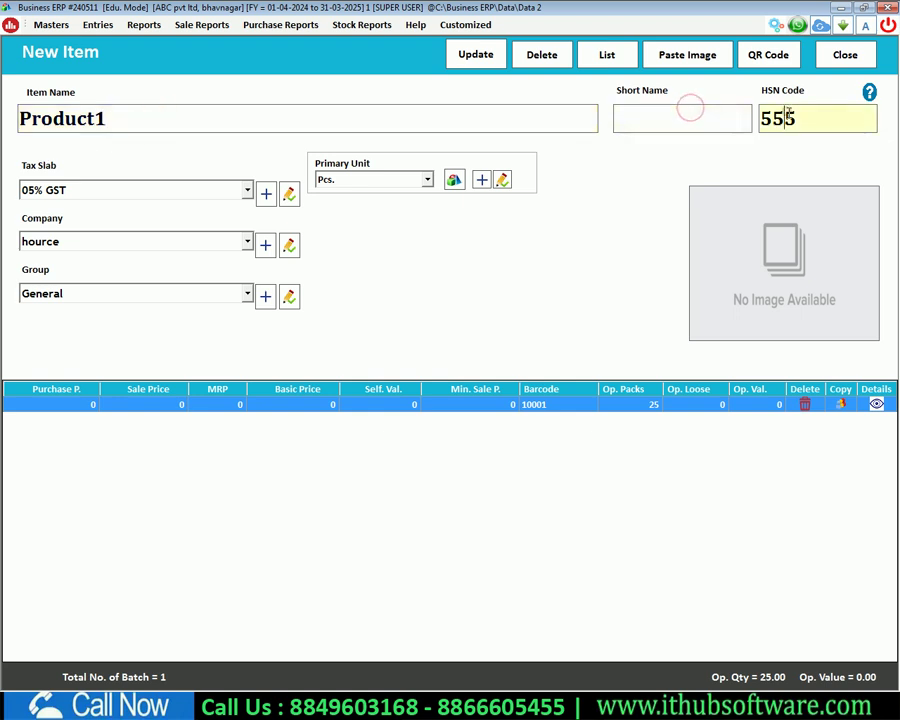
{"action": "left_click", "coordinate": [476, 54]}
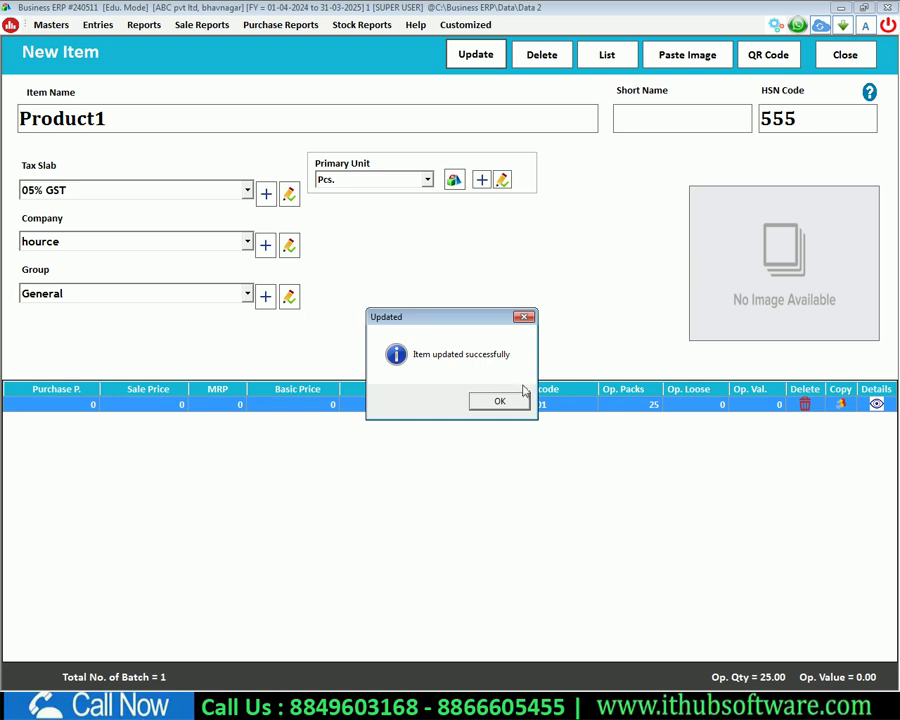
{"action": "left_click", "coordinate": [504, 400]}
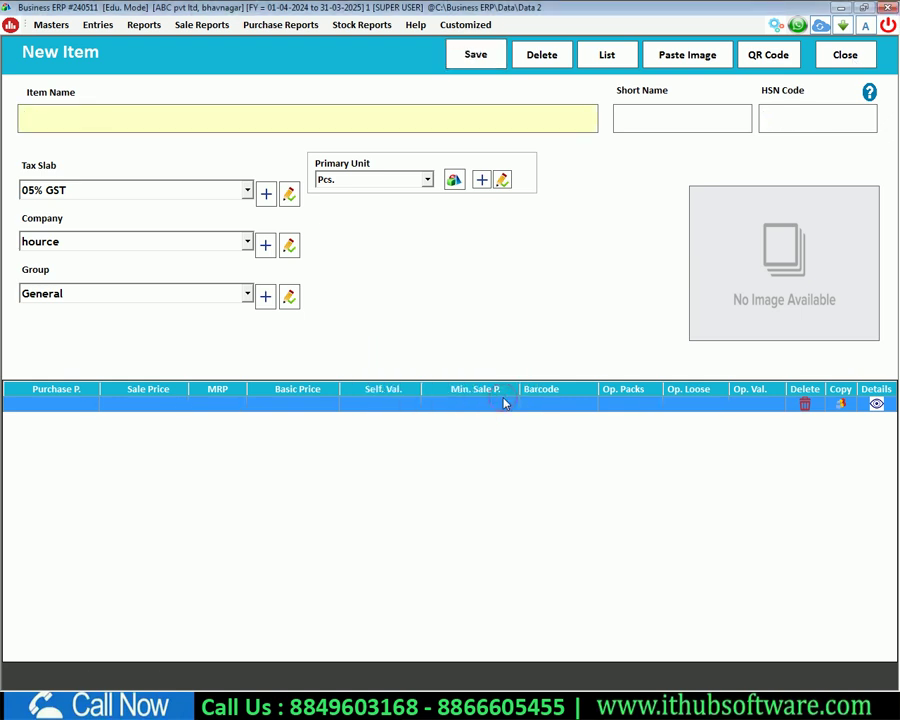
{"action": "key", "text": "Escape"}
{"action": "key", "text": "Escape"}
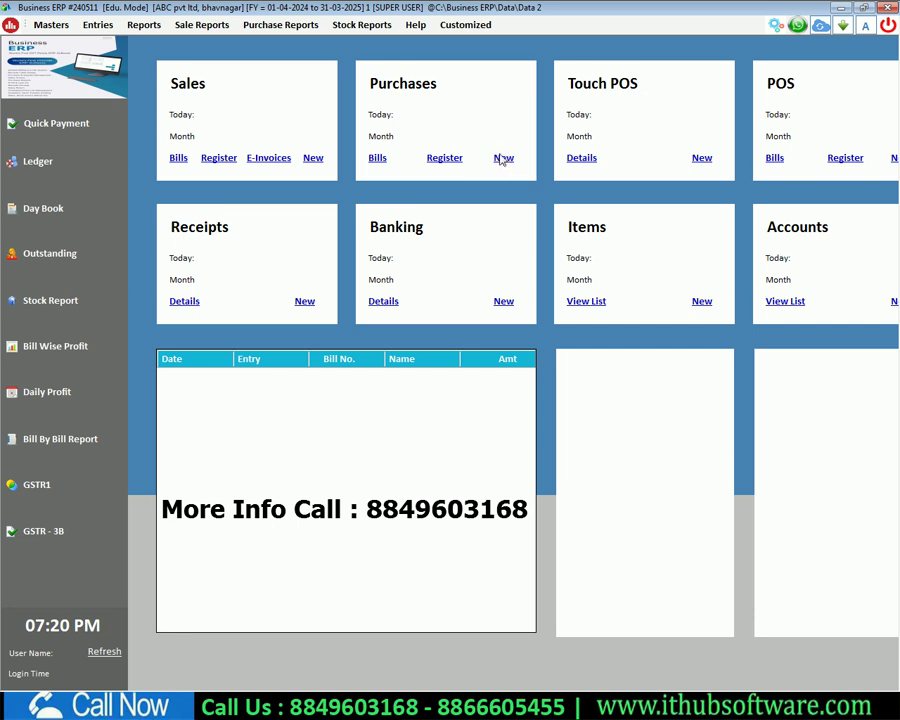
Step: Begin a new credit purchase dated 24-08-2024 with Ramesh Pvt Ltd as supplier
{"action": "left_click", "coordinate": [503, 158]}
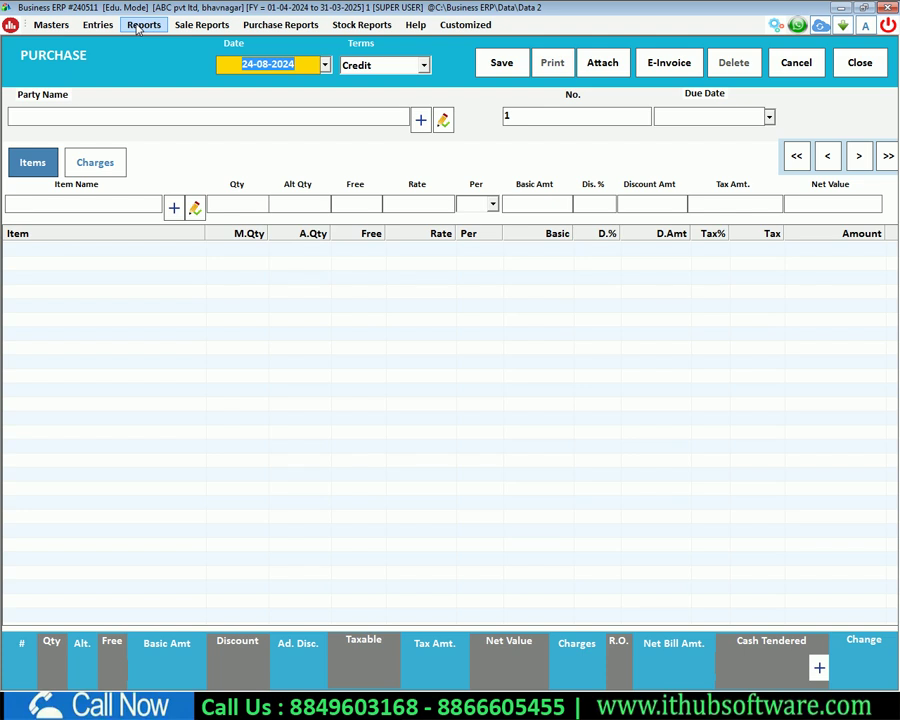
{"action": "key", "text": "Return"}
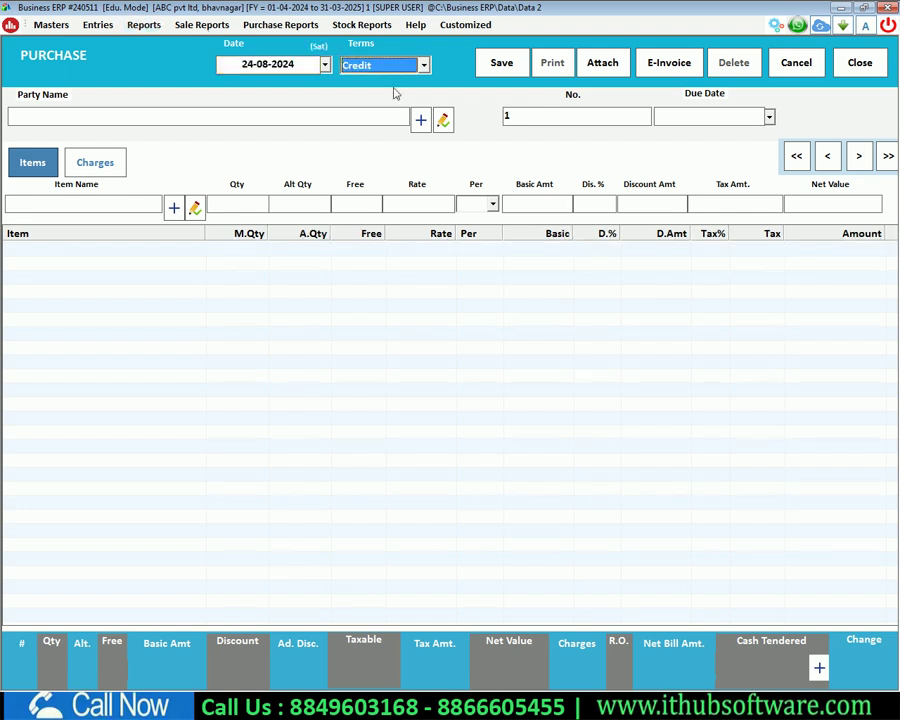
{"action": "left_click", "coordinate": [398, 67]}
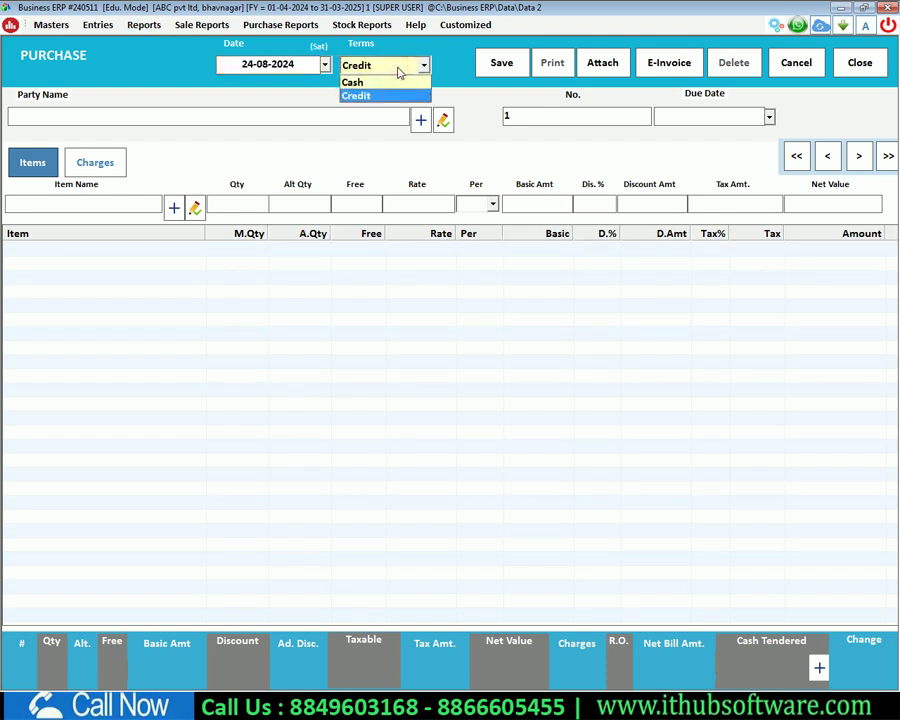
{"action": "key", "text": "Return"}
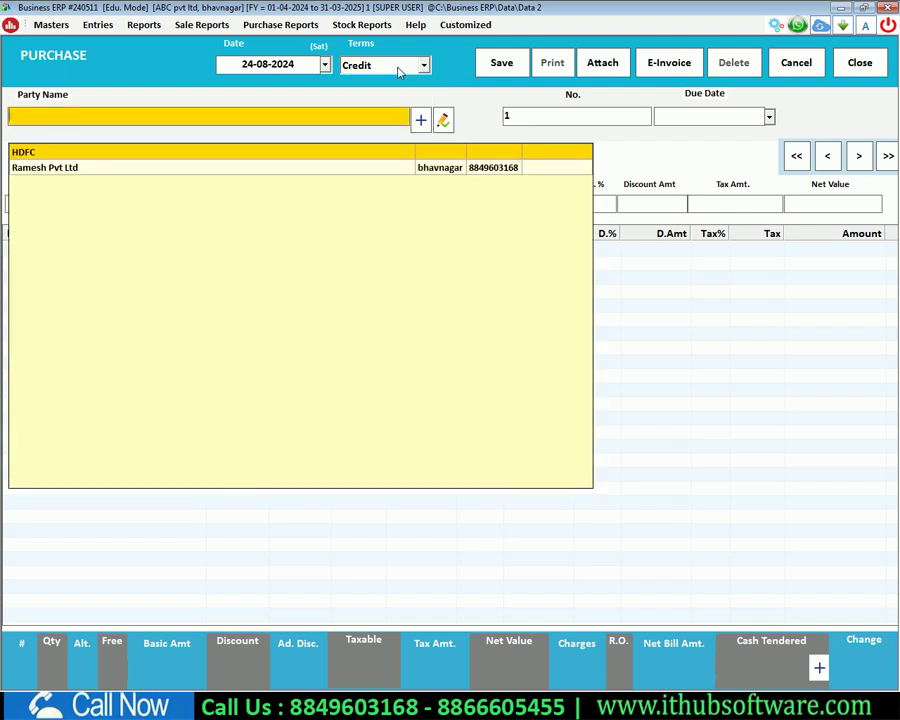
{"action": "type", "text": "ra"}
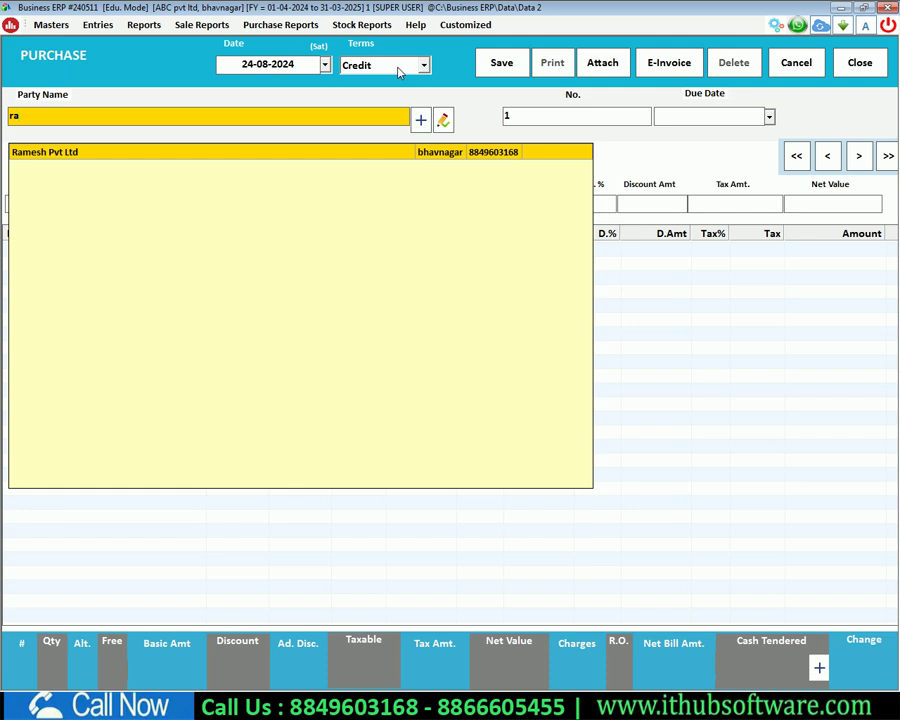
{"action": "key", "text": "Return"}
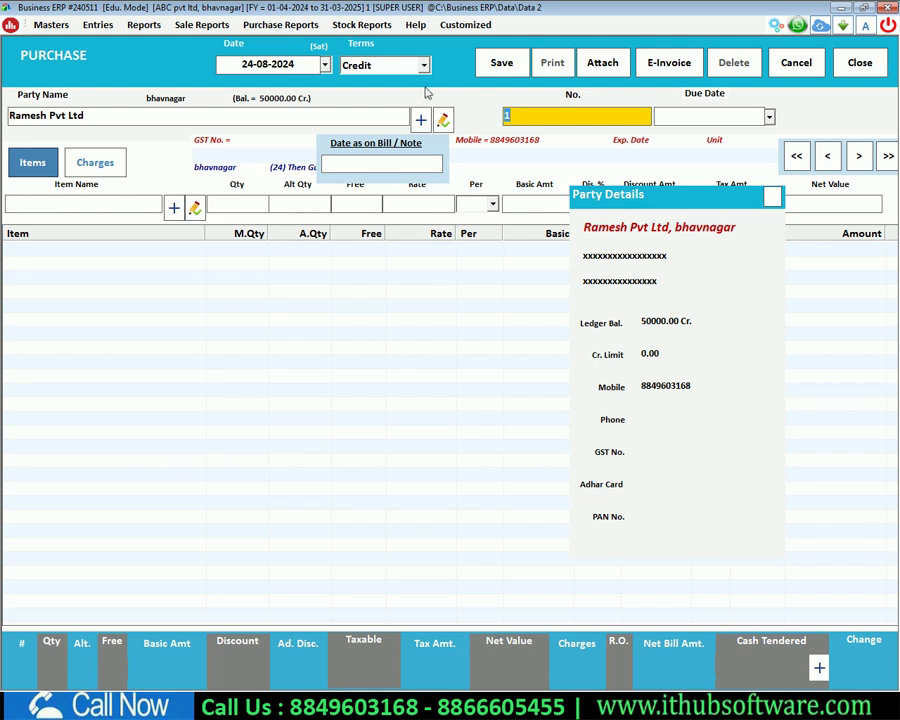
Step: Enter purchase bill number 156 and choose Product1 as the purchased item
{"action": "left_click", "coordinate": [512, 116]}
{"action": "key", "text": "Return"}
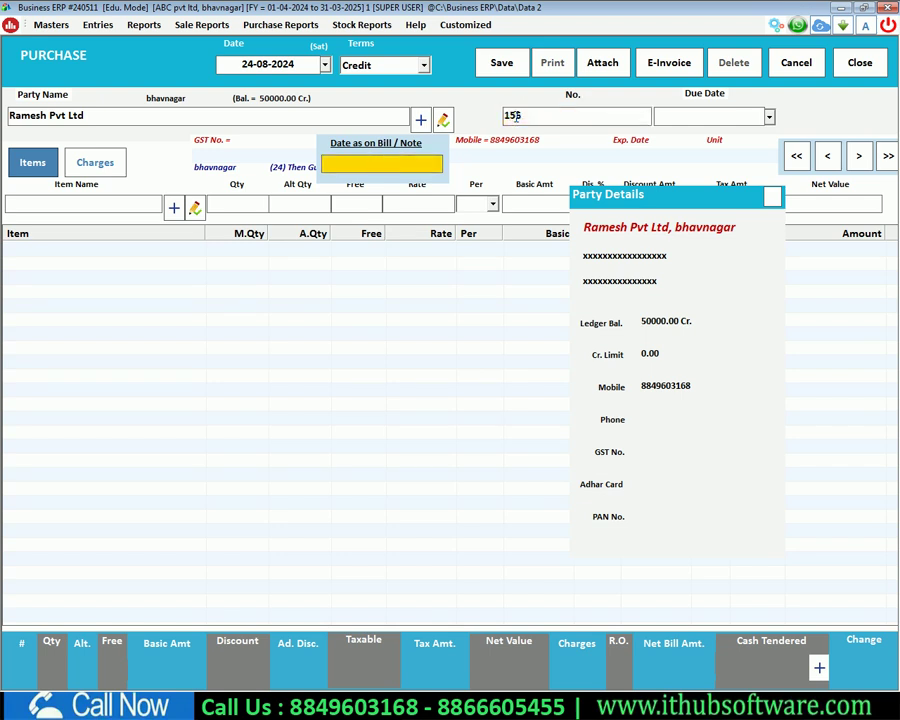
{"action": "key", "text": "Return"}
{"action": "key", "text": "Return"}
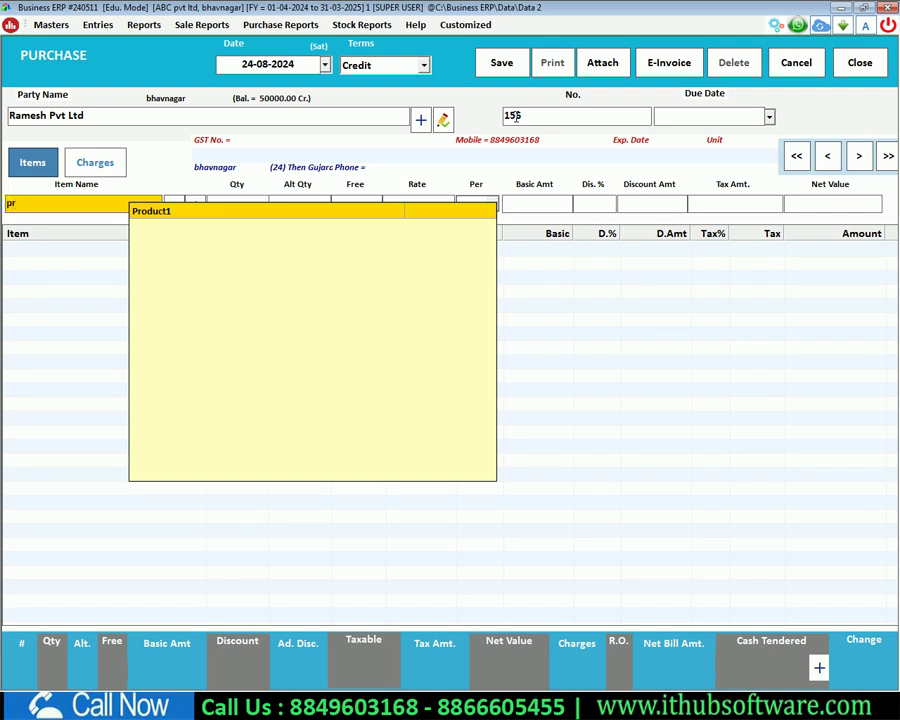
{"action": "key", "text": "Return"}
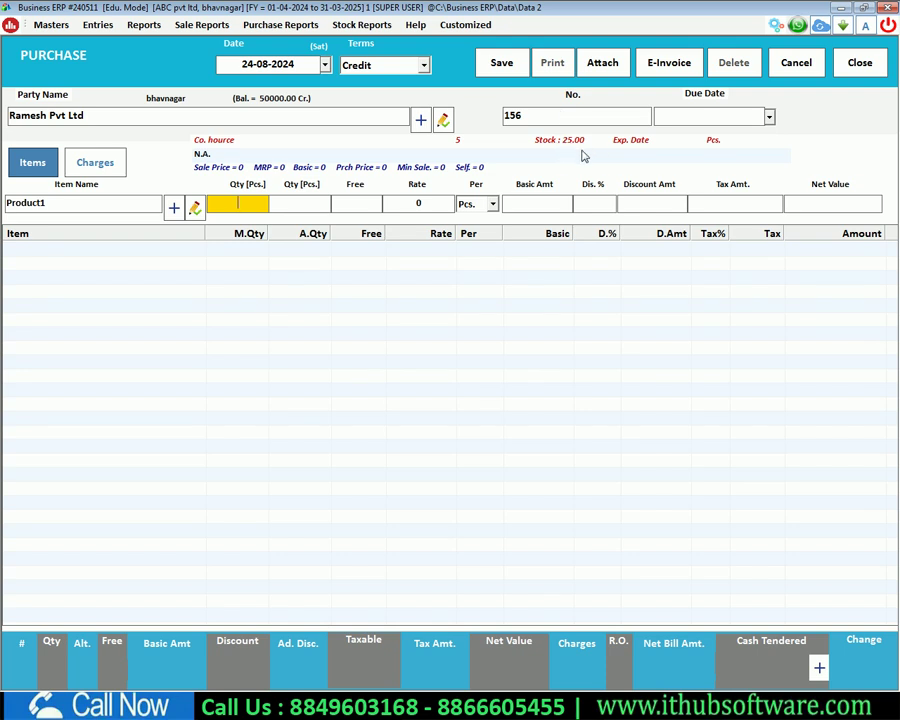
Step: Enter quantity 25 at rate 100, giving 125.00 tax and a 2625.00 bill, then save
{"action": "type", "text": "25"}
{"action": "key", "text": "Return"}
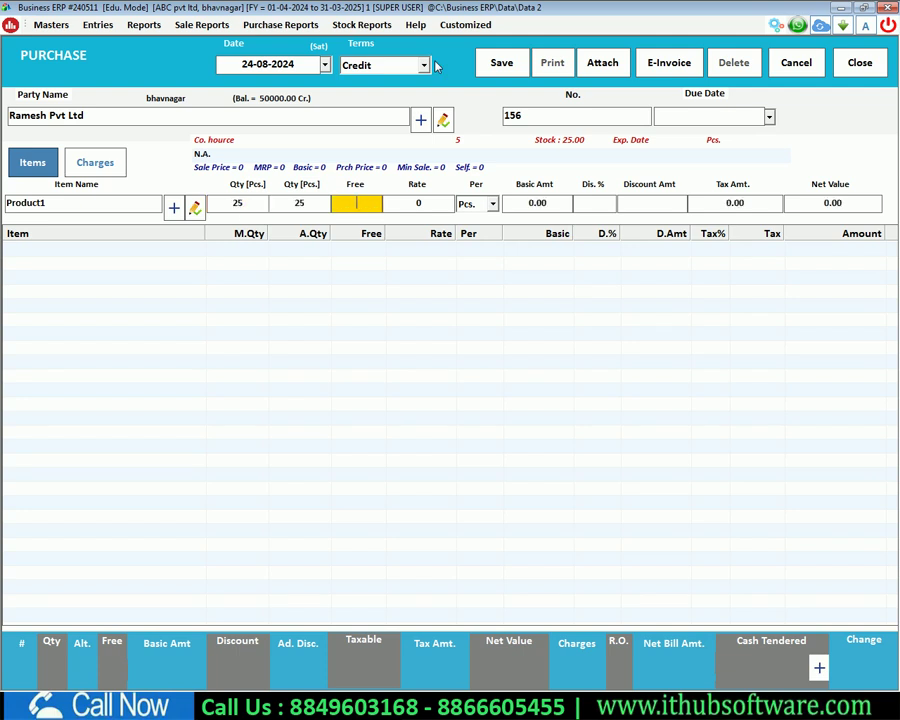
{"action": "key", "text": "Return"}
{"action": "type", "text": "100"}
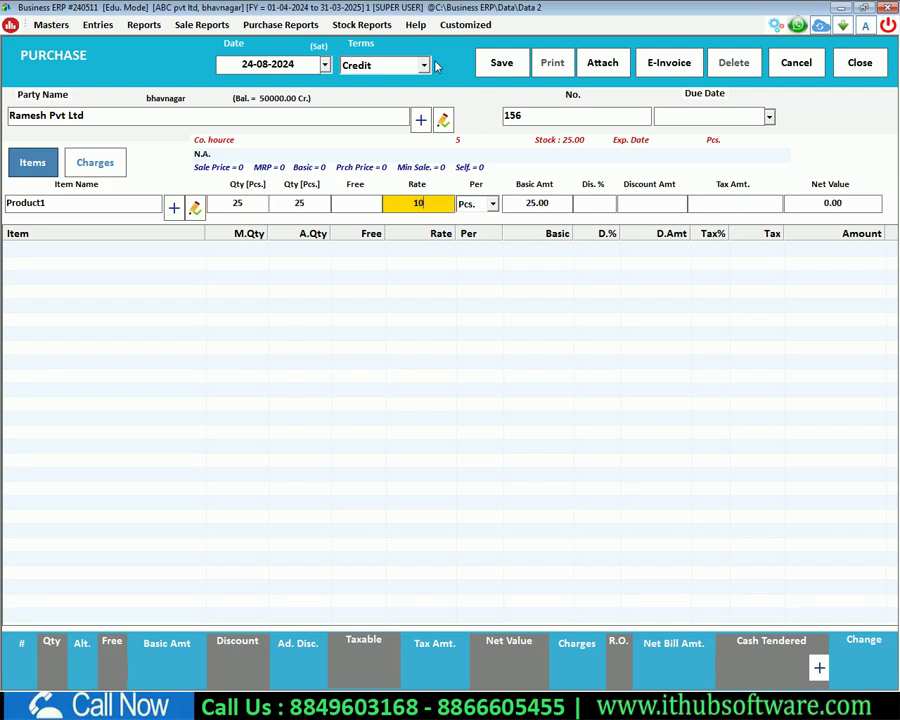
{"action": "key", "text": "Return"}
{"action": "key", "text": "Return"}
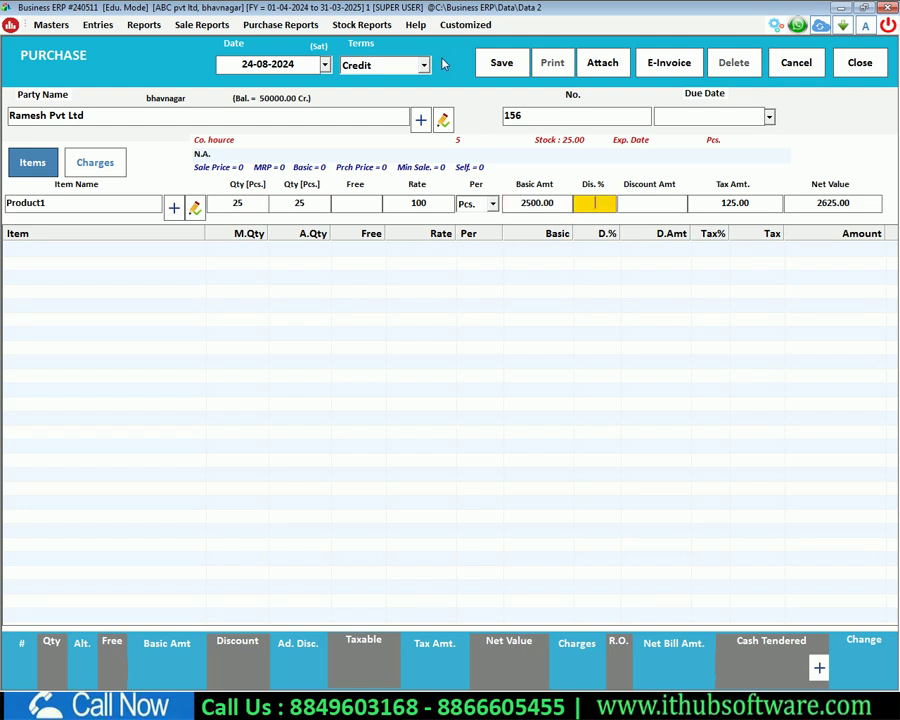
{"action": "key", "text": "Return"}
{"action": "key", "text": "Return"}
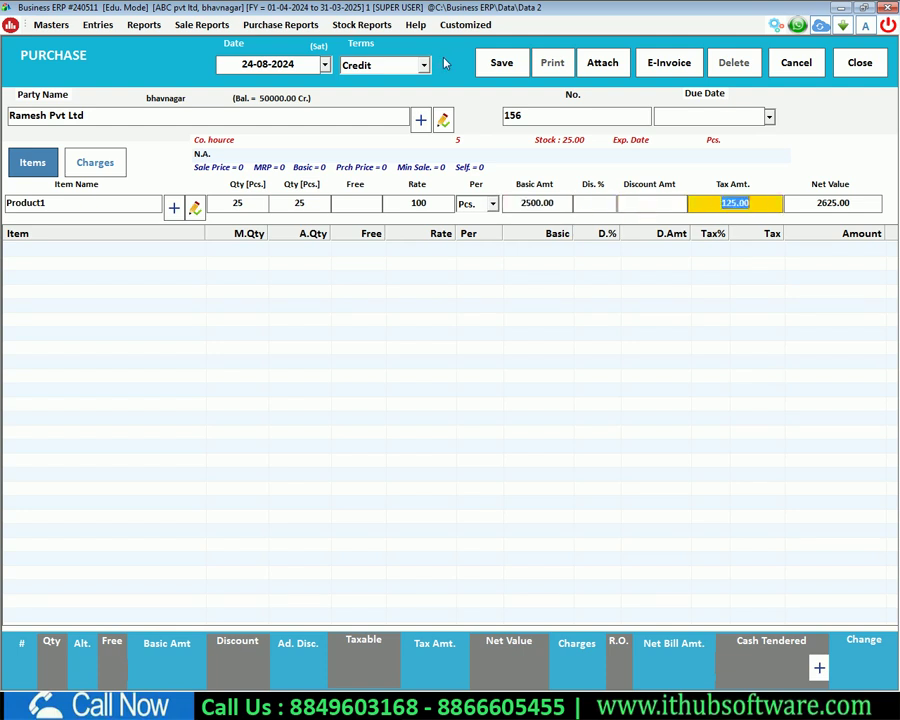
{"action": "key", "text": "Return"}
{"action": "key", "text": "Return"}
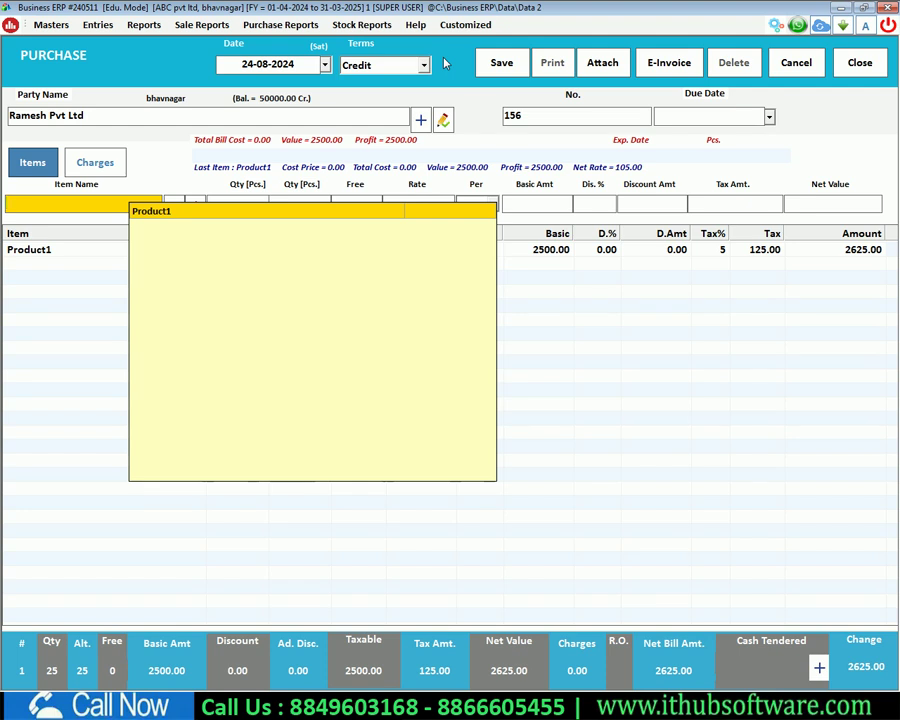
{"action": "left_click", "coordinate": [501, 68]}
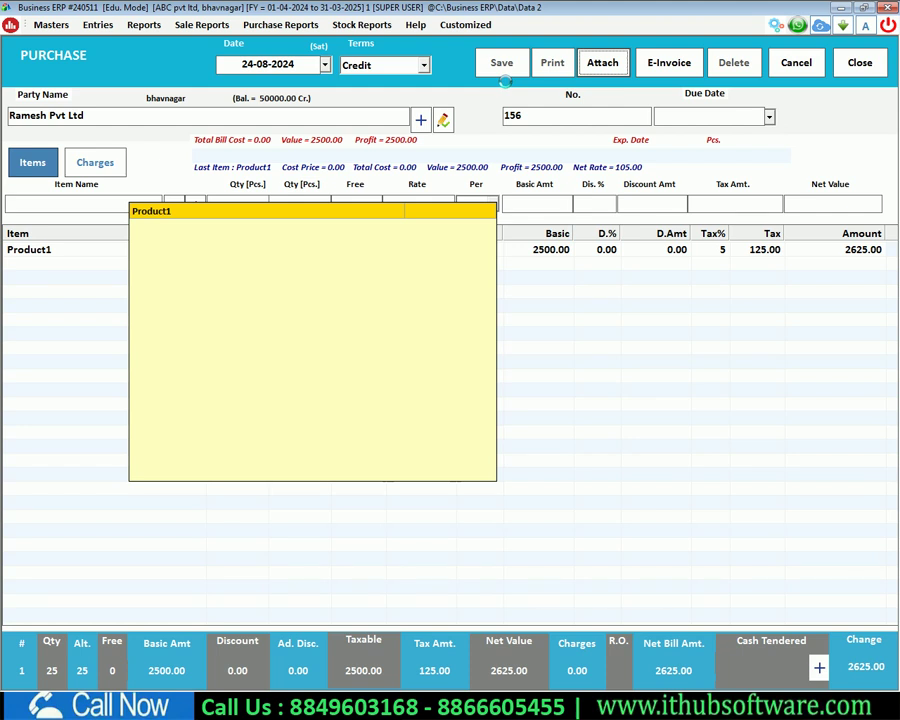
Step: Acknowledge the Purchase Entry Saved message and close the purchase form
{"action": "left_click", "coordinate": [484, 400]}
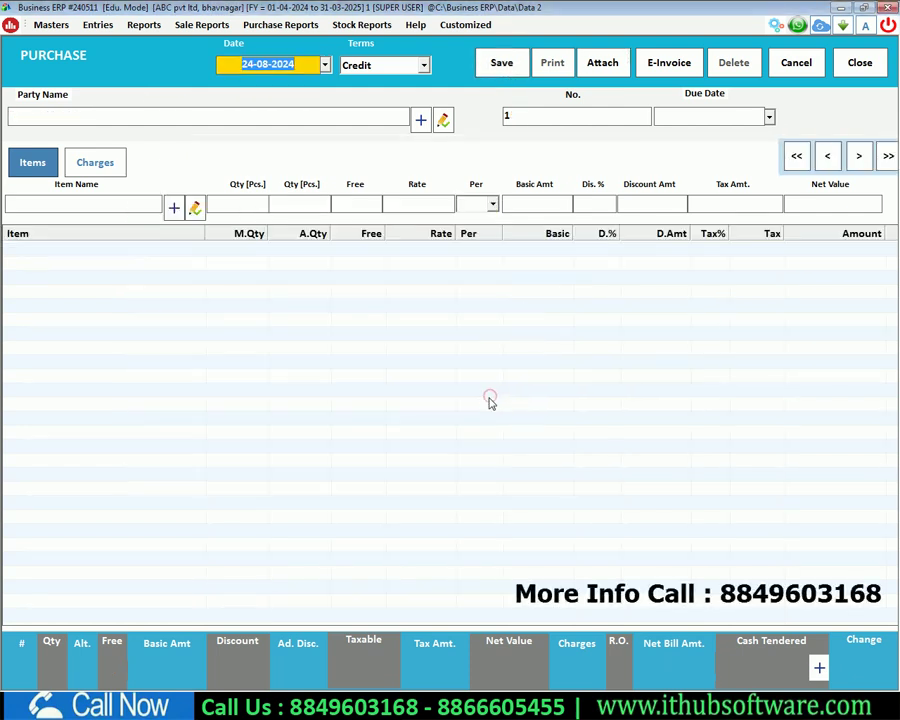
{"action": "key", "text": "Escape"}
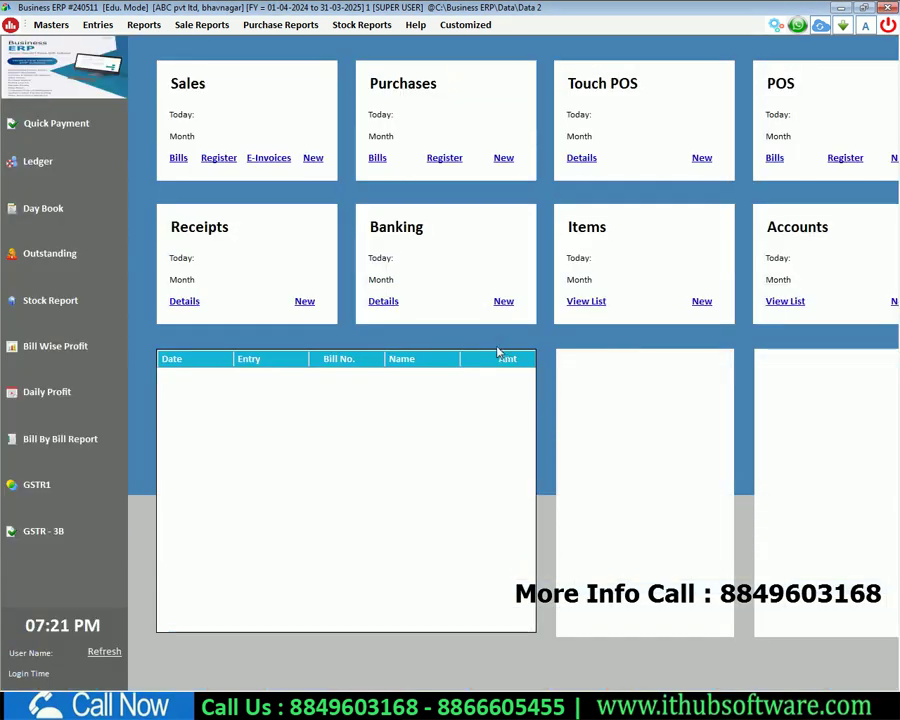
Step: Review bill 156 for 2625.00 in the Purchase Register, exit without saving, and close the register
{"action": "left_click", "coordinate": [445, 158]}
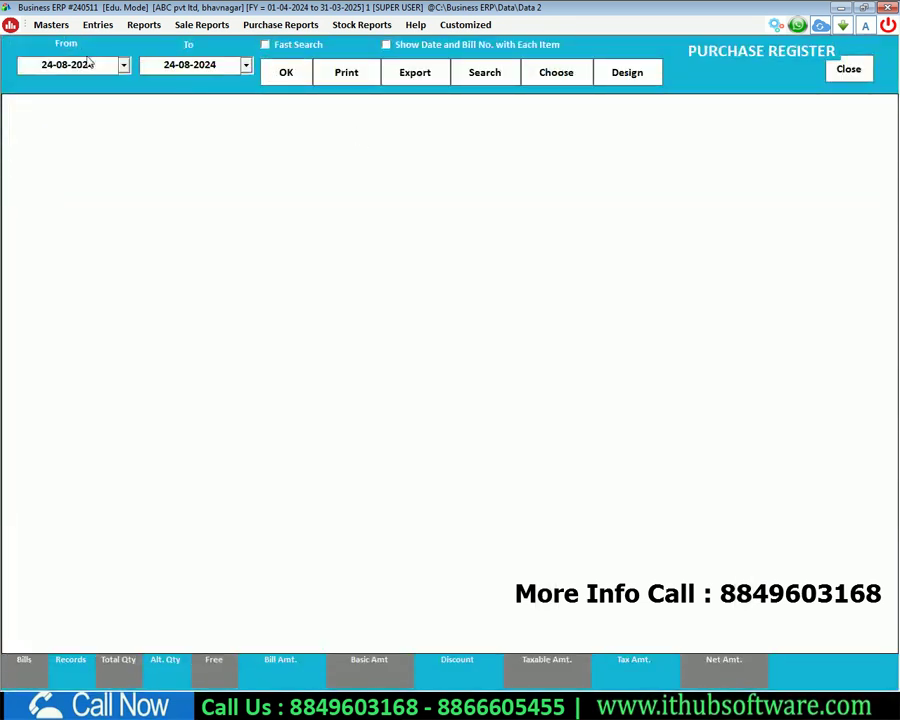
{"action": "left_click", "coordinate": [287, 76]}
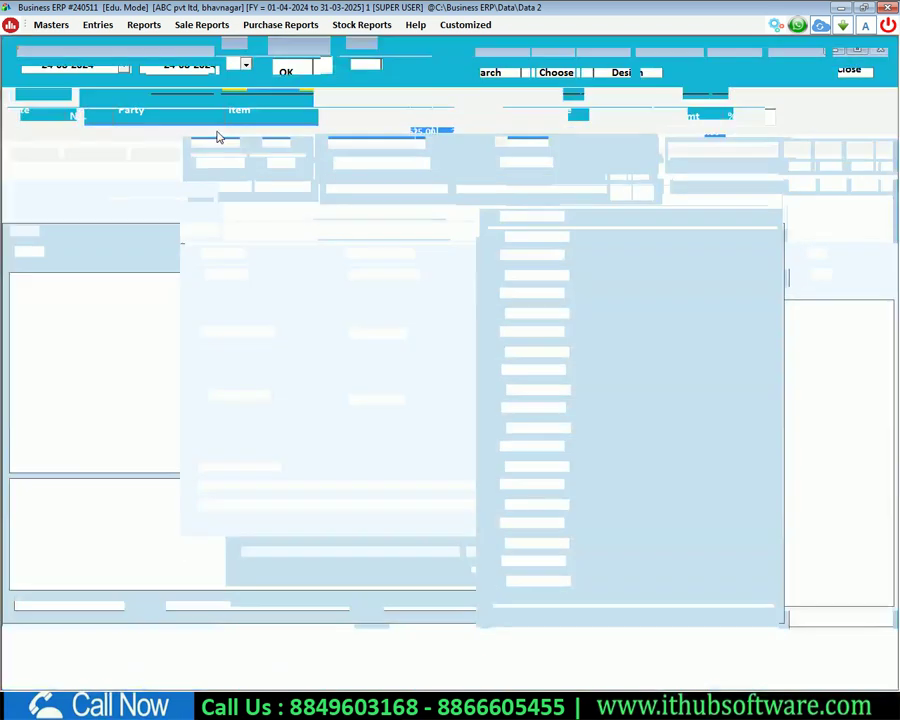
{"action": "double_click", "coordinate": [215, 134]}
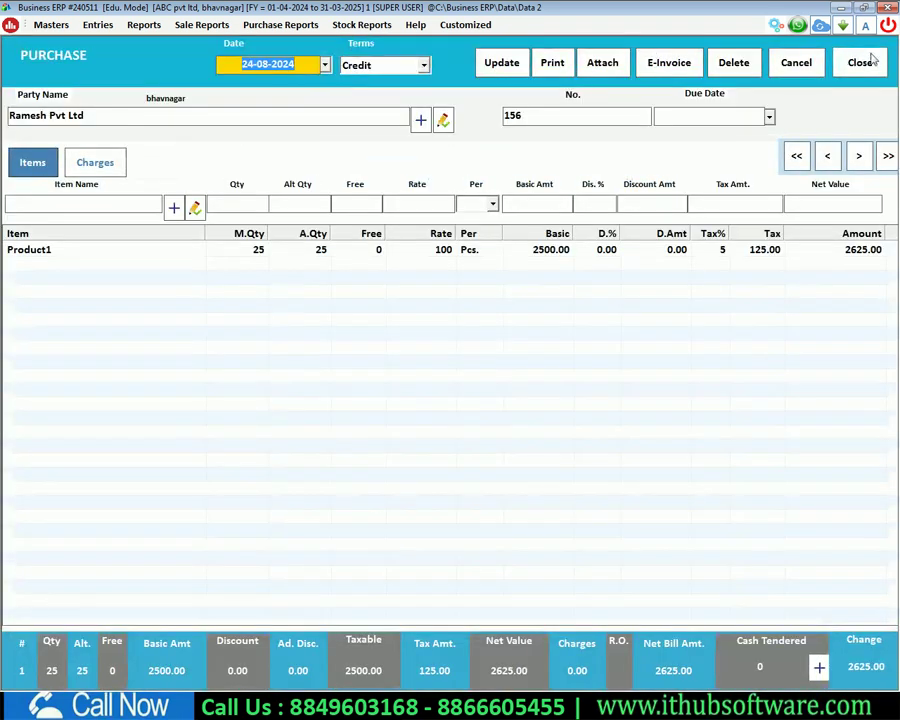
{"action": "left_click", "coordinate": [866, 62]}
{"action": "left_click", "coordinate": [466, 401]}
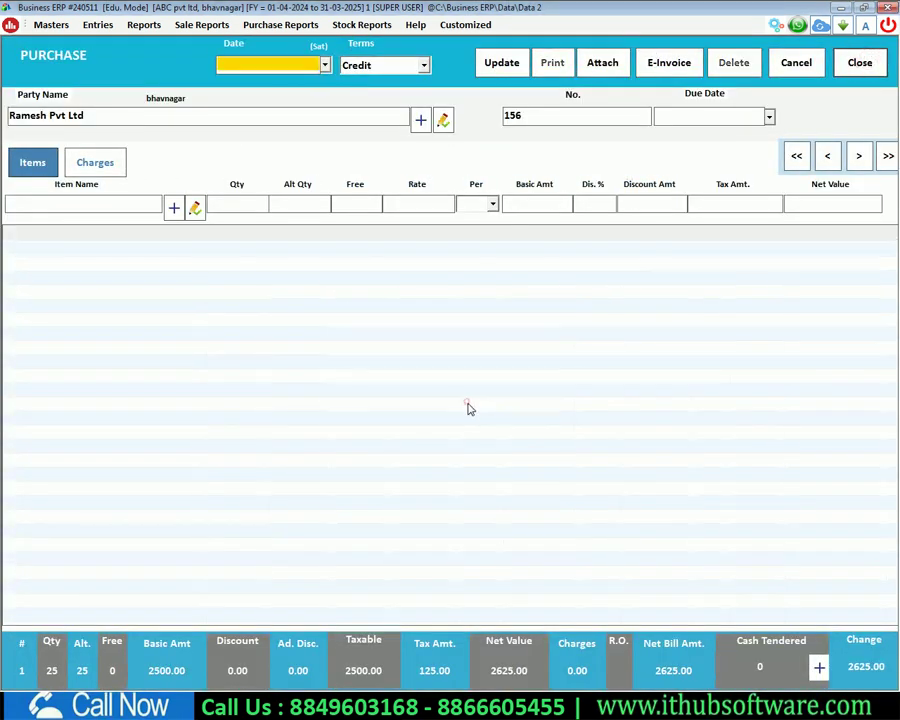
{"action": "left_click", "coordinate": [862, 62]}
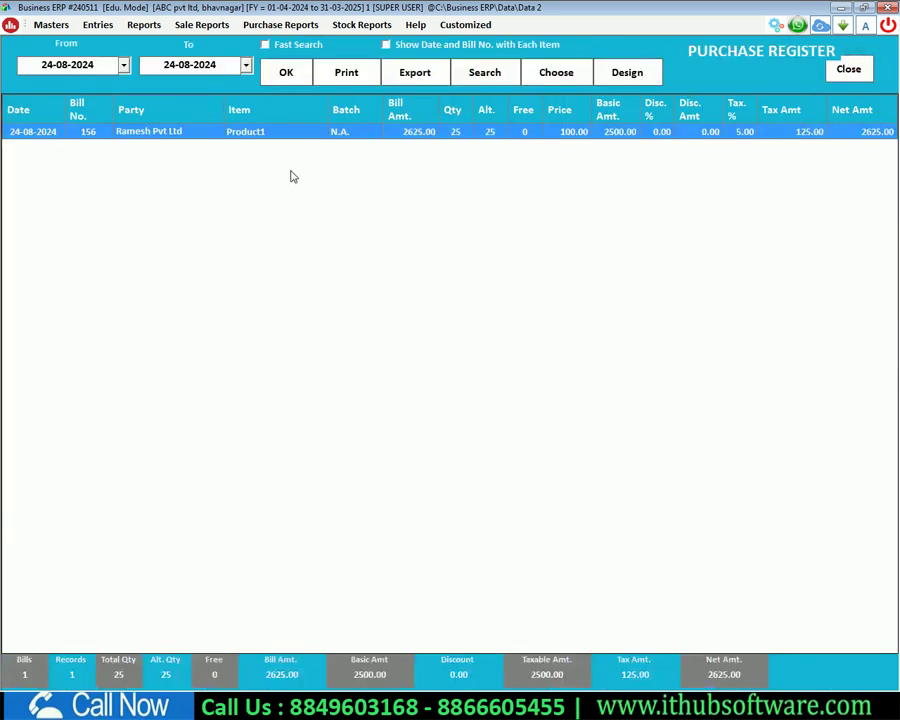
{"action": "key", "text": "Escape"}
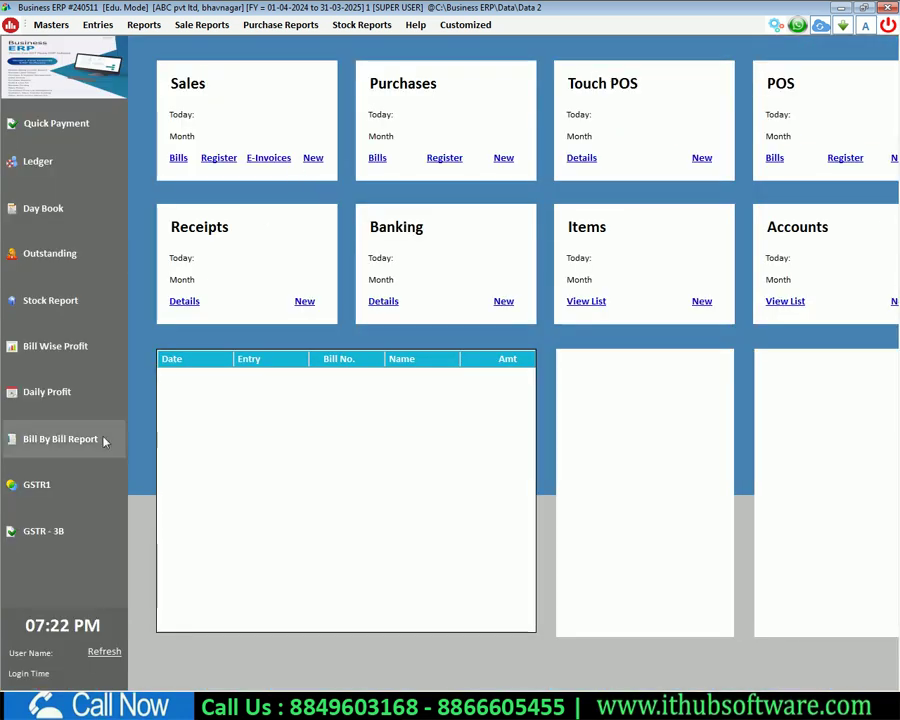
{"action": "left_click", "coordinate": [150, 27]}
{"action": "mouse_move", "coordinate": [183, 462]}
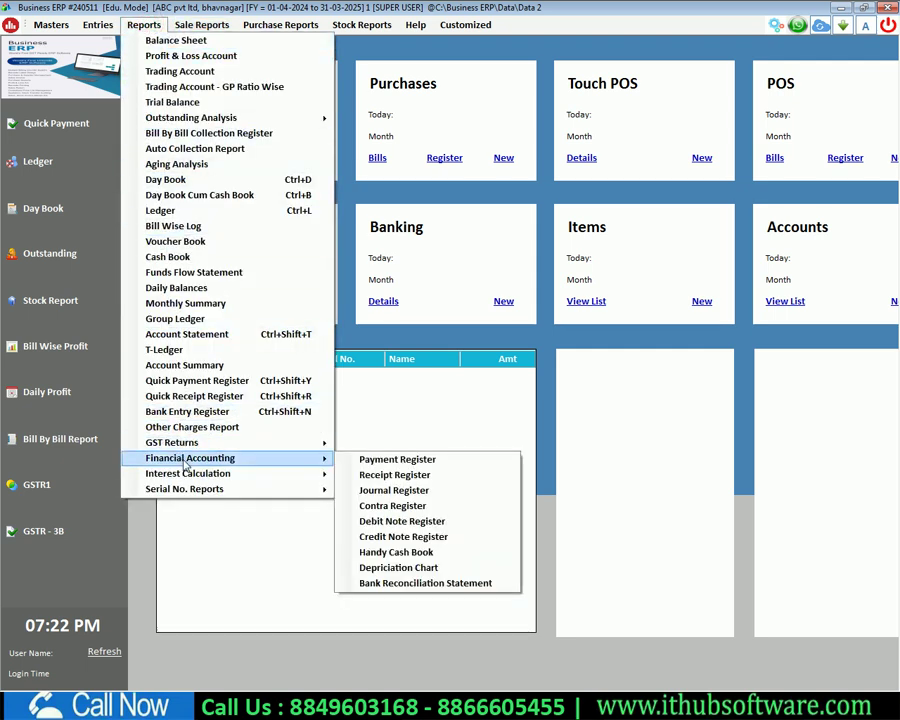
{"action": "left_click", "coordinate": [362, 25]}
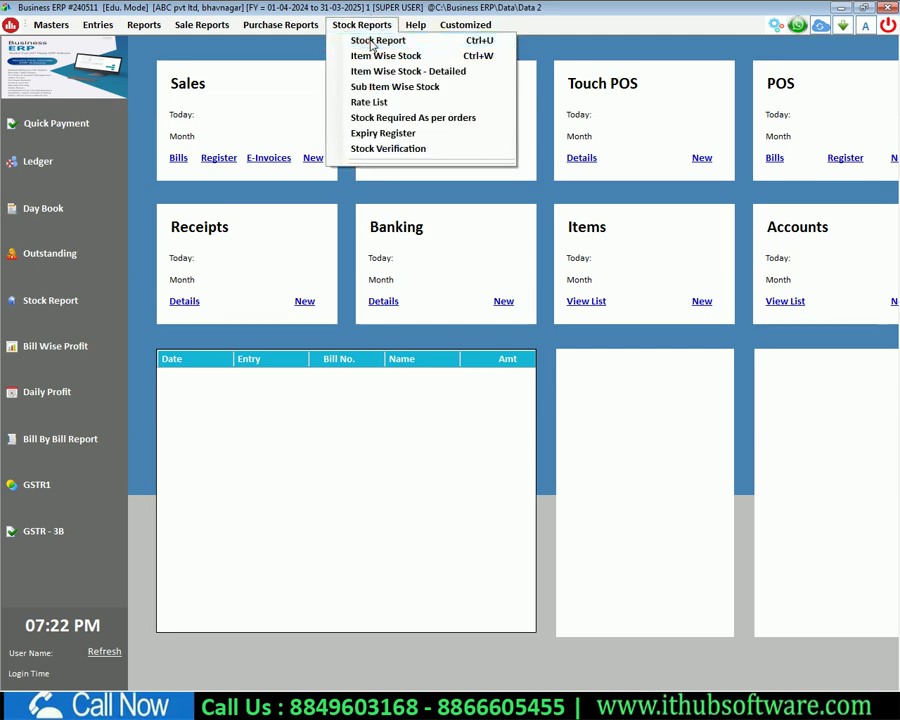
{"action": "left_click", "coordinate": [372, 42]}
{"action": "left_click", "coordinate": [393, 67]}
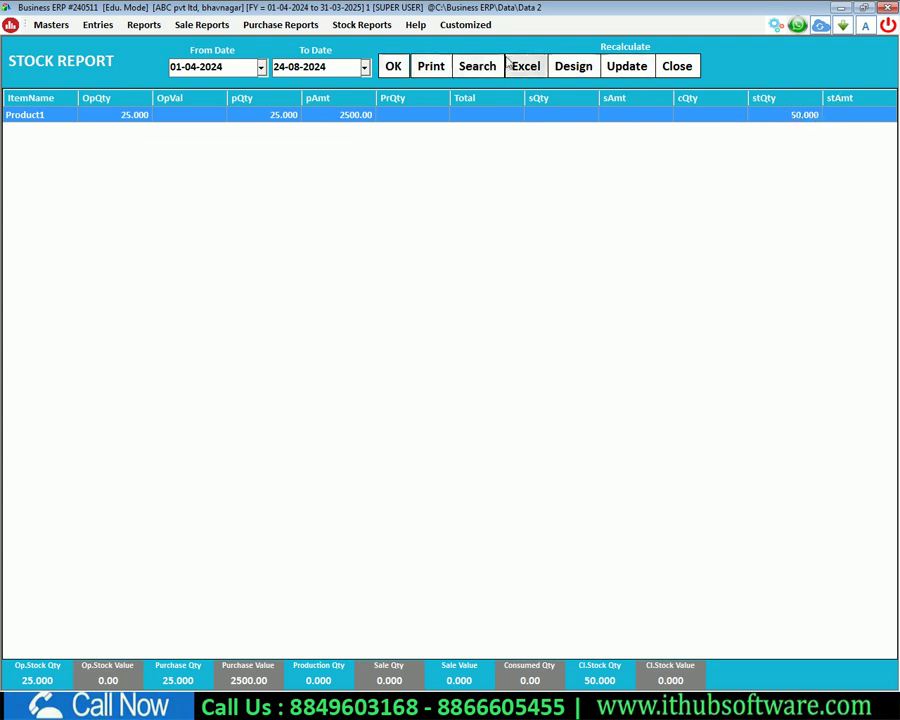
{"action": "key", "text": "Escape"}
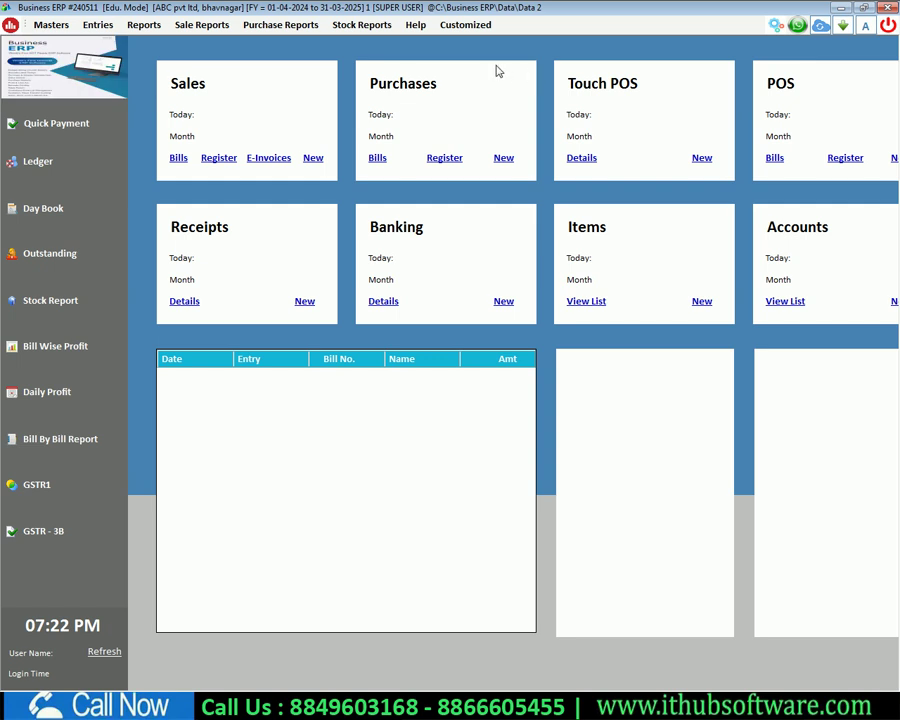
{"action": "left_click", "coordinate": [314, 160]}
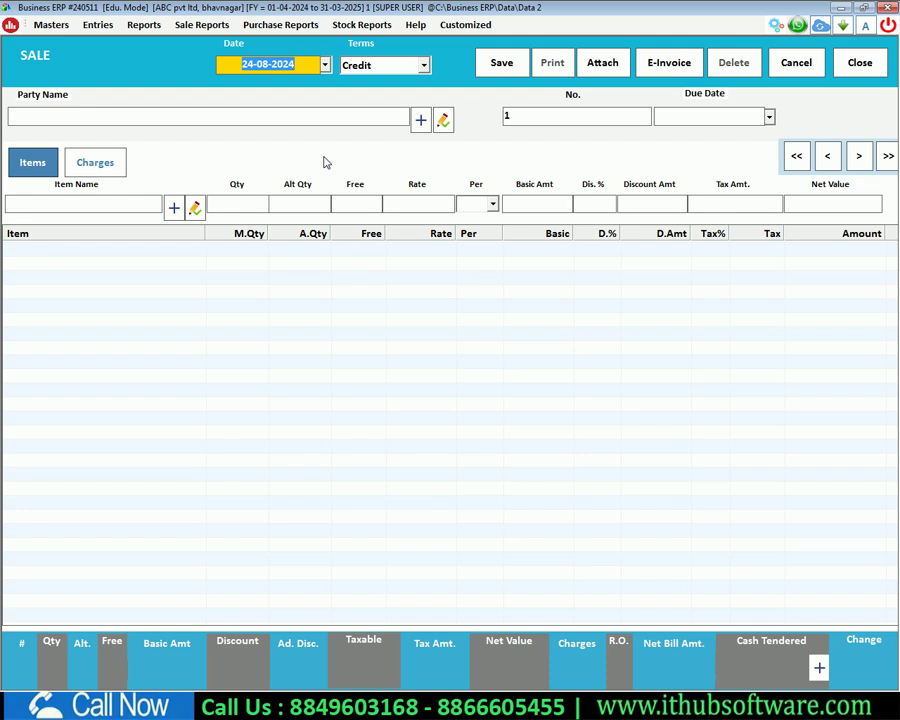
Step: Start a credit sale with the customer's account chosen as buyer
{"action": "key", "text": "Return"}
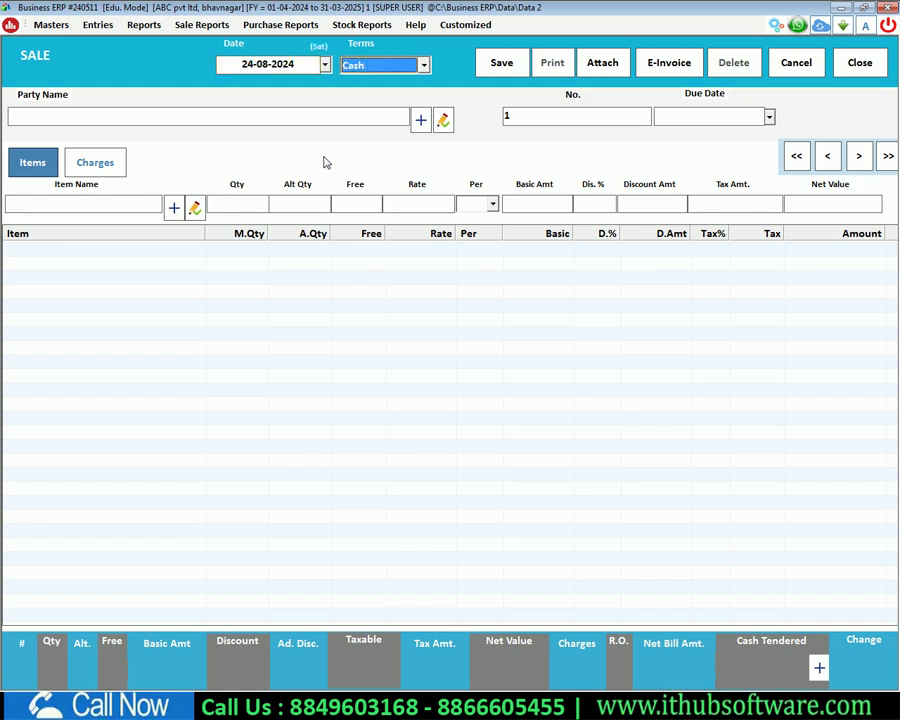
{"action": "key", "text": "Return"}
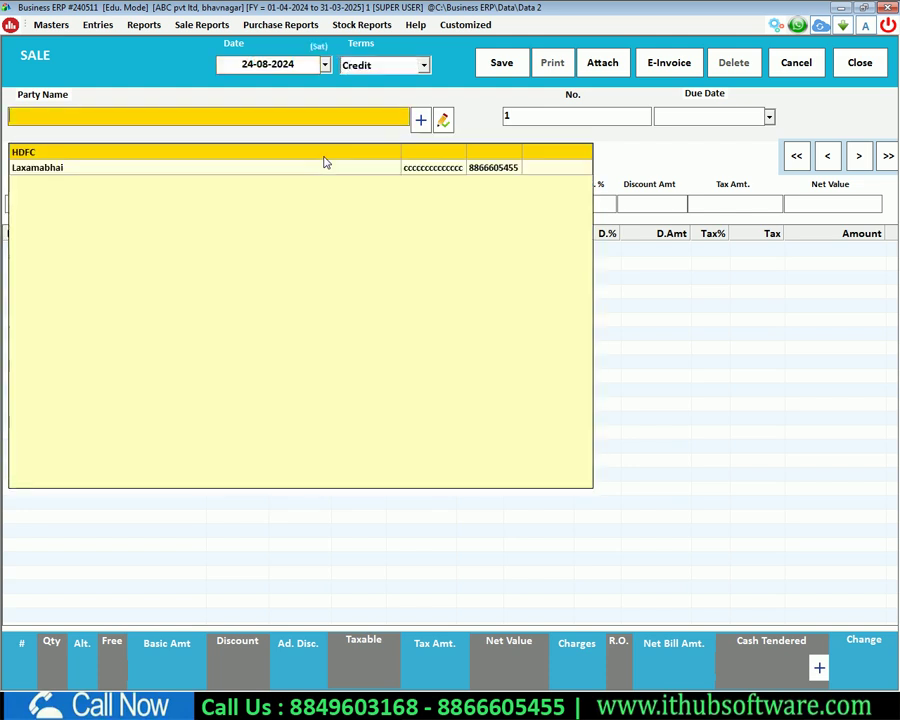
{"action": "key", "text": "Down"}
{"action": "key", "text": "Return"}
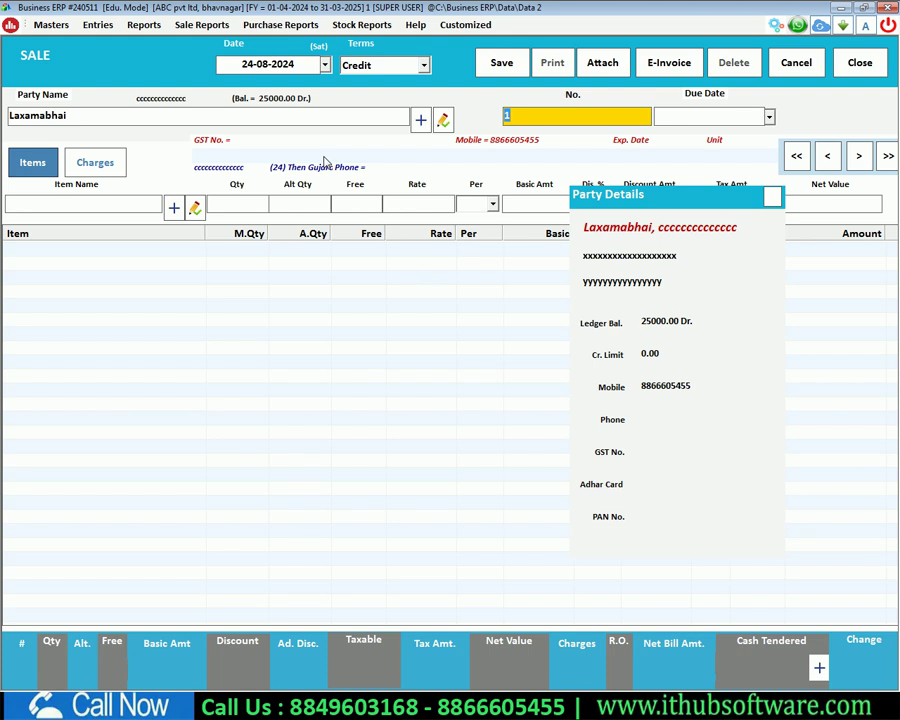
{"action": "key", "text": "Return"}
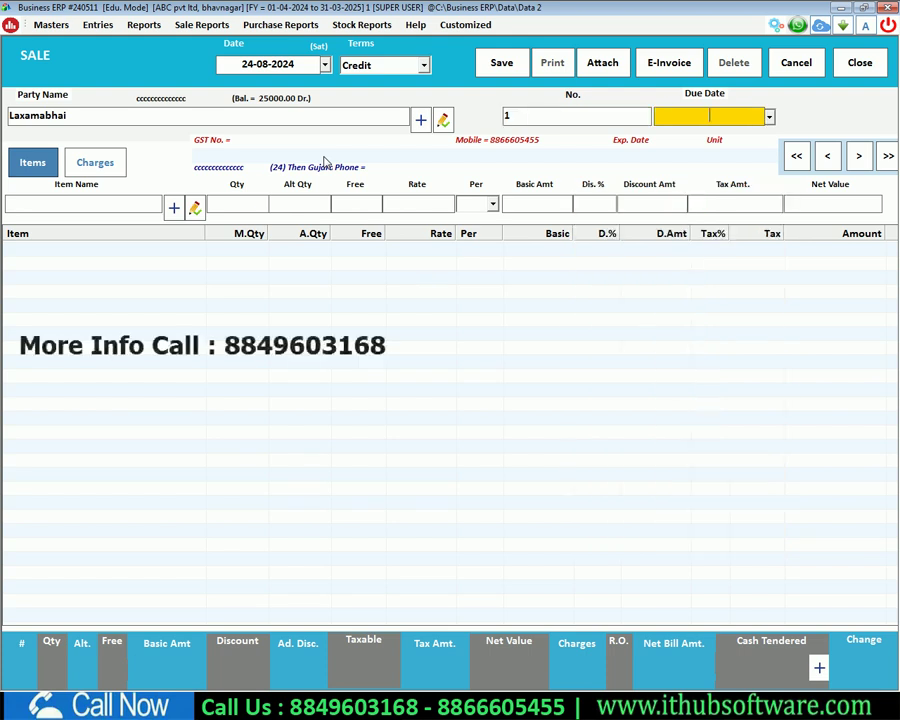
{"action": "key", "text": "Return"}
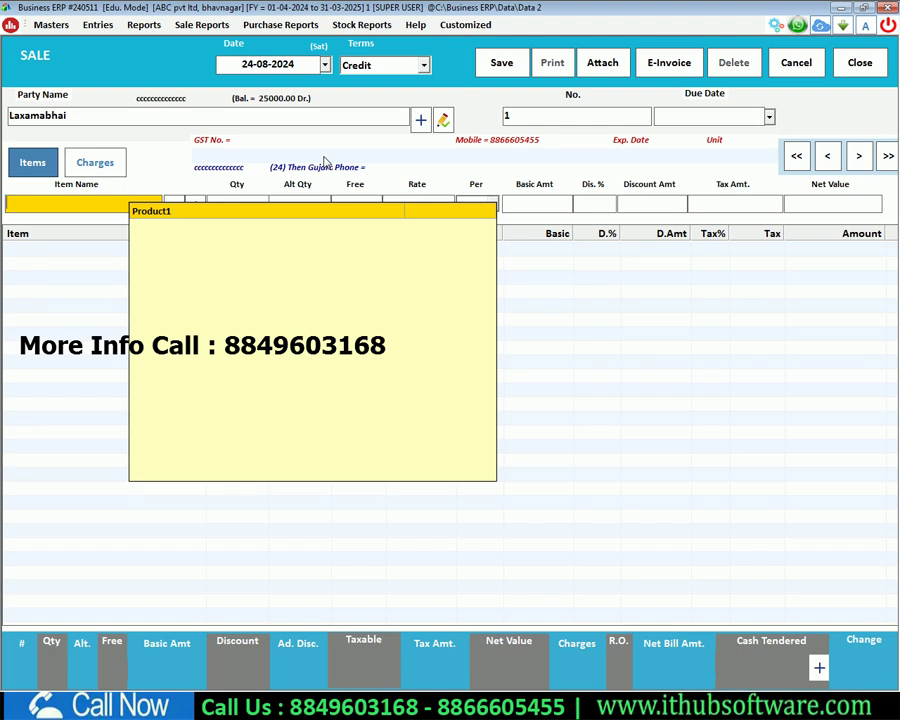
Step: Add Product1 at quantity 10 and rate 150, giving 75.00 tax and a 1575.00 bill
{"action": "key", "text": "Return"}
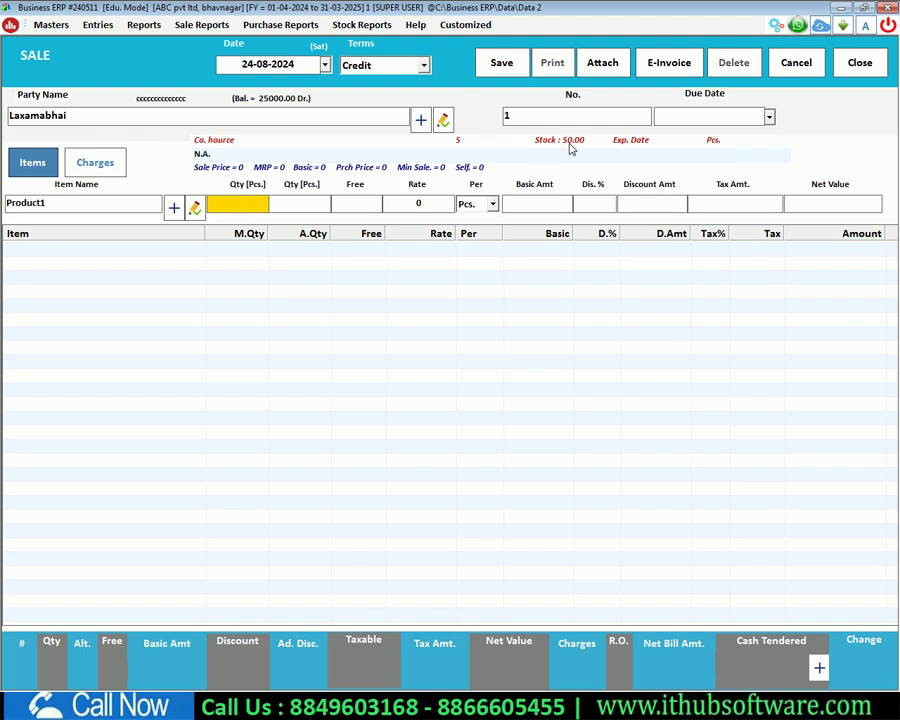
{"action": "type", "text": "0"}
{"action": "key", "text": "Return"}
{"action": "key", "text": "Return"}
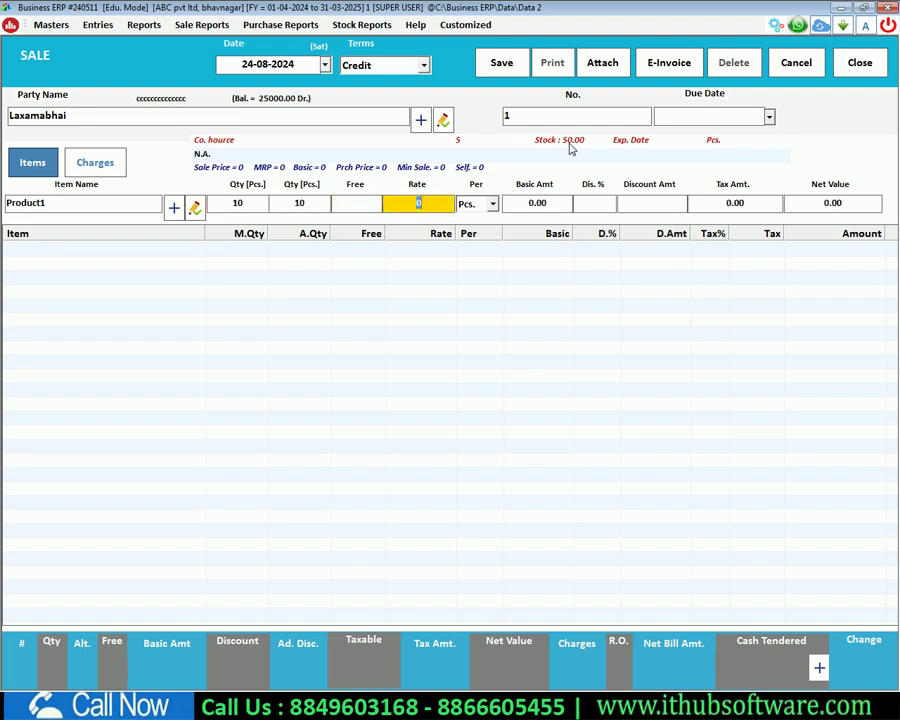
{"action": "type", "text": "150"}
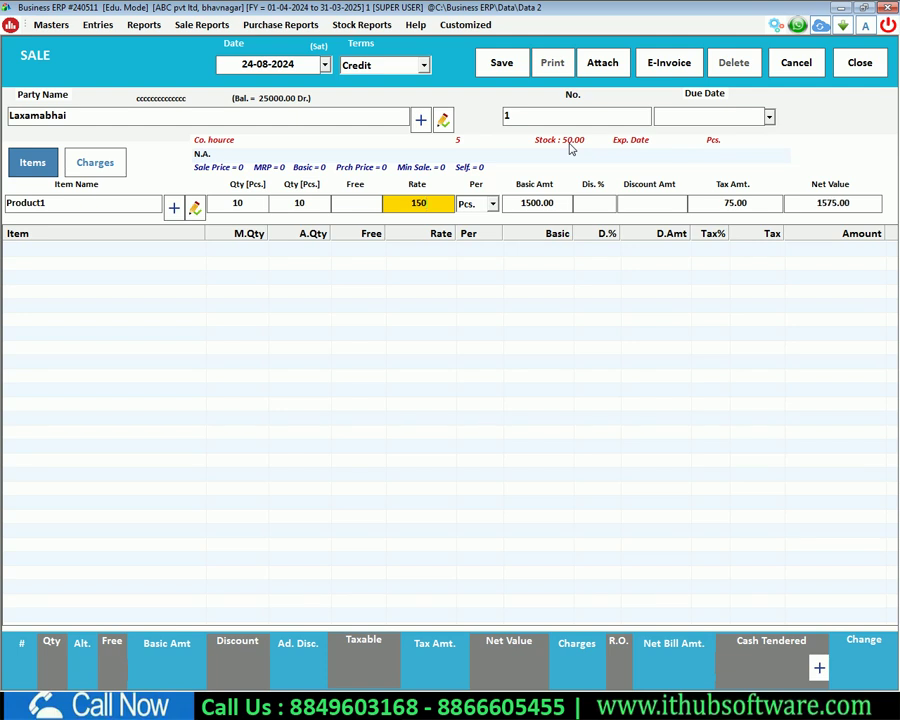
{"action": "key", "text": "Return"}
{"action": "key", "text": "Return"}
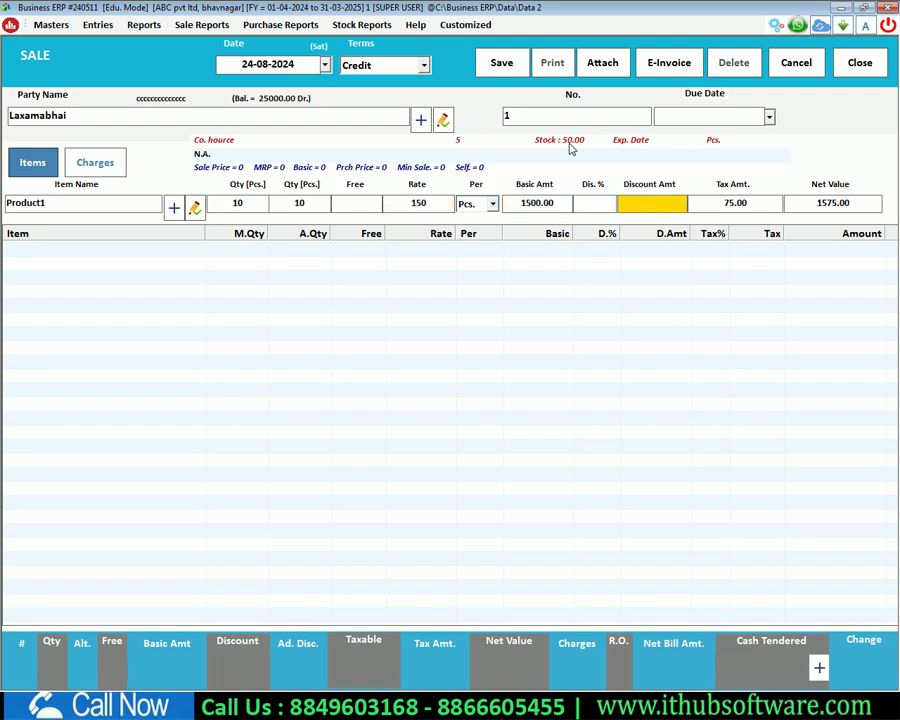
{"action": "key", "text": "Return"}
{"action": "key", "text": "Return"}
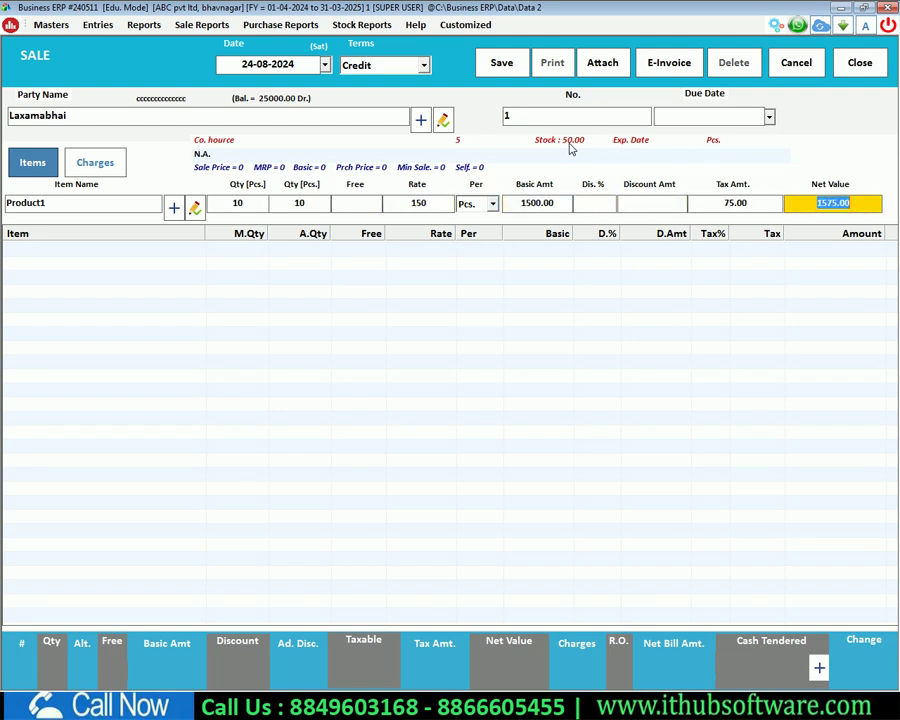
{"action": "key", "text": "Return"}
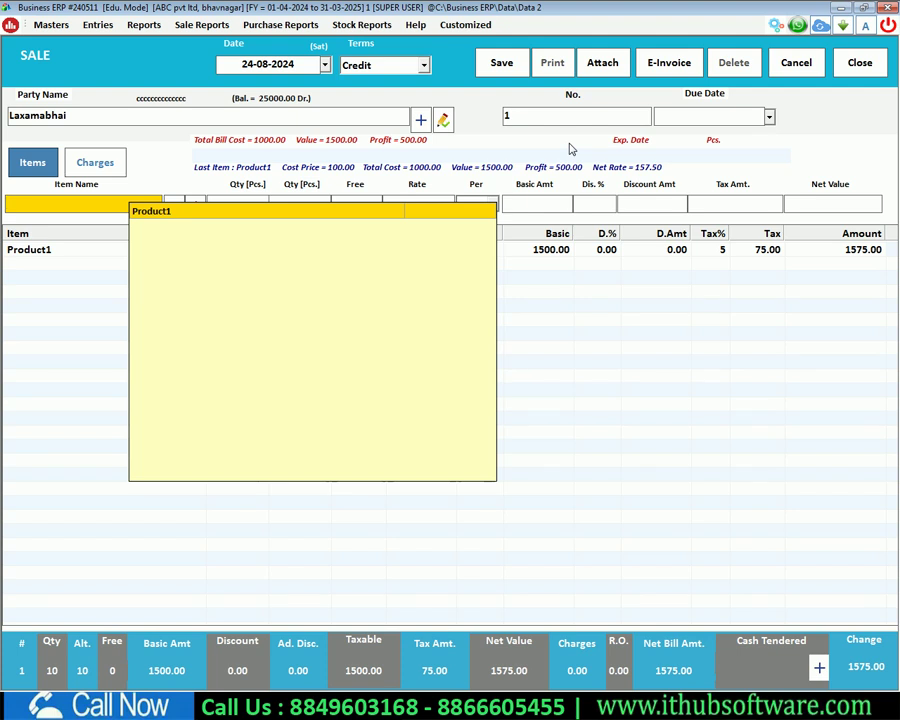
{"action": "left_click", "coordinate": [608, 312]}
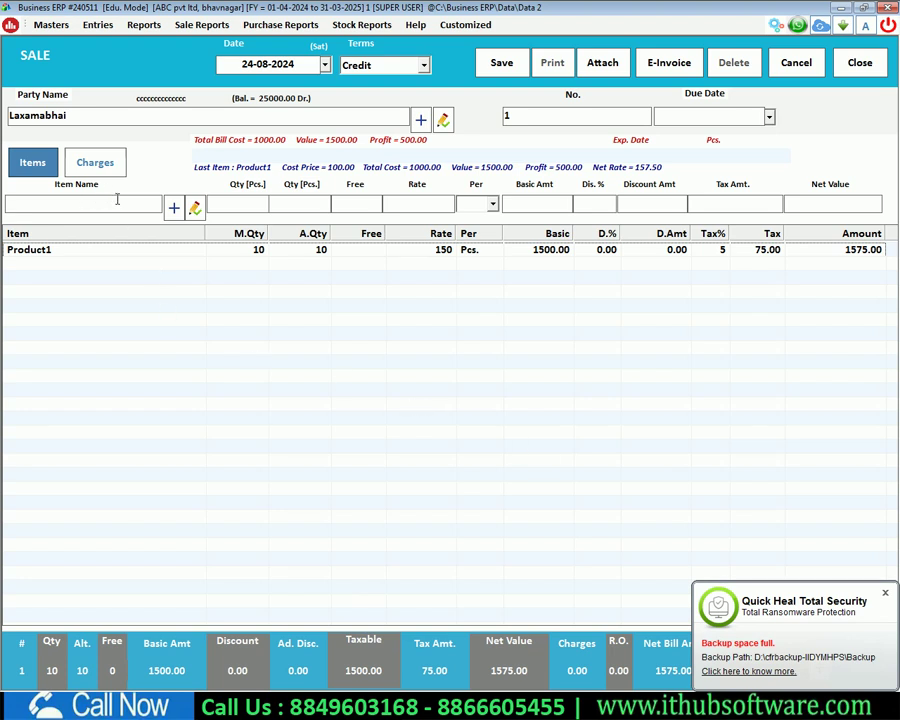
Step: Save the sale bill, accept printing, and generate its GST invoice
{"action": "left_click", "coordinate": [499, 68]}
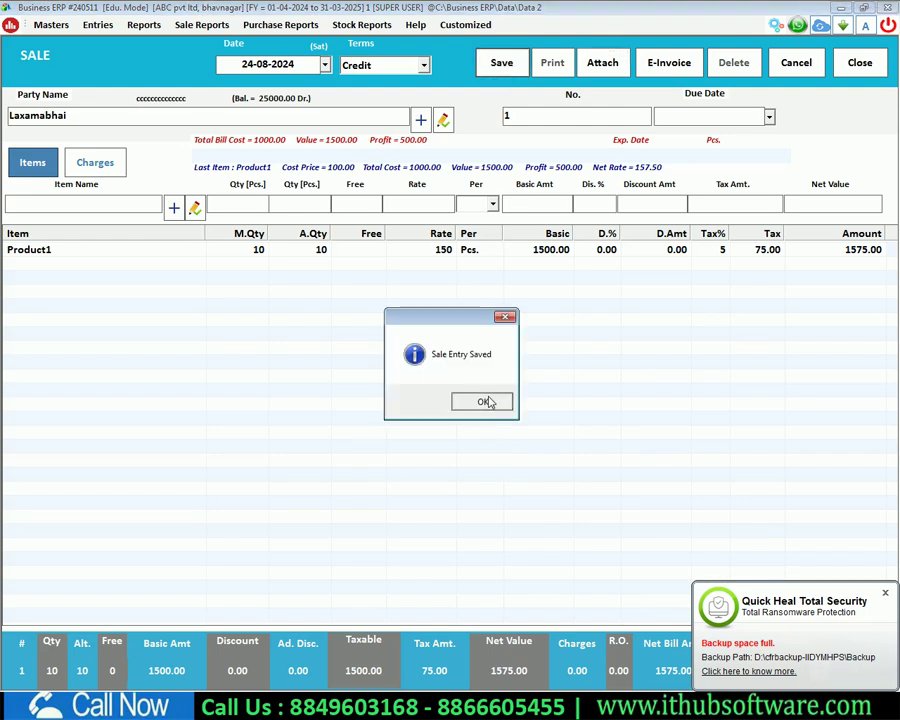
{"action": "left_click", "coordinate": [487, 401]}
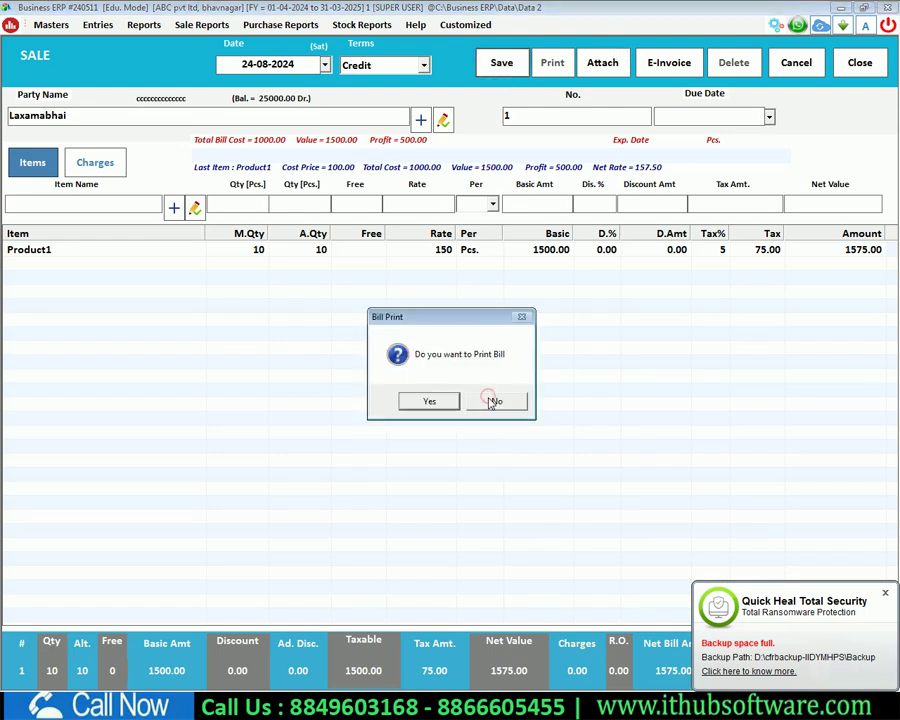
{"action": "left_click", "coordinate": [429, 400]}
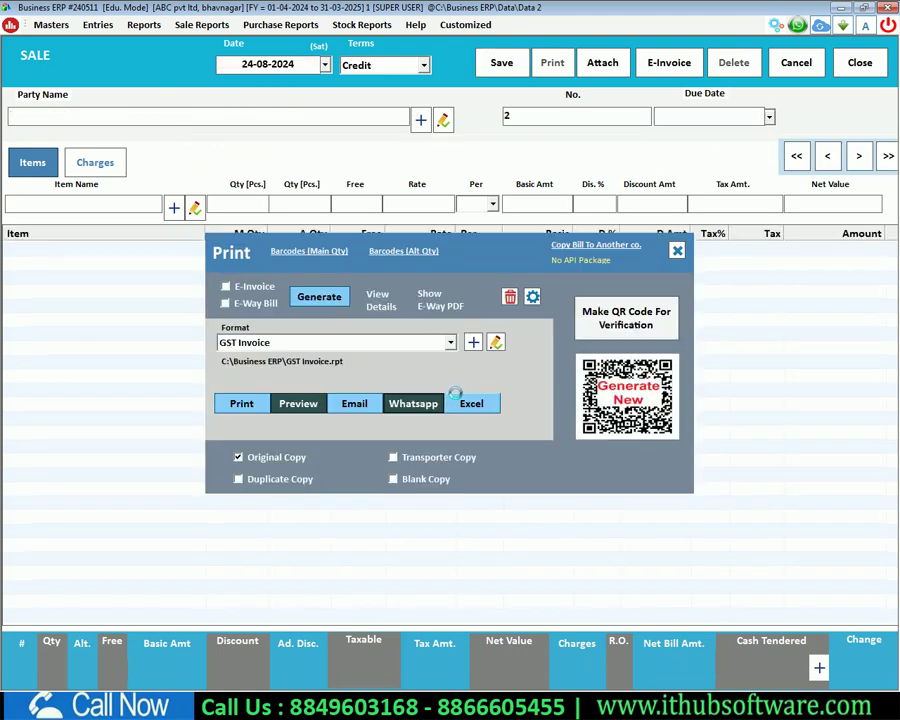
{"action": "left_click", "coordinate": [246, 403]}
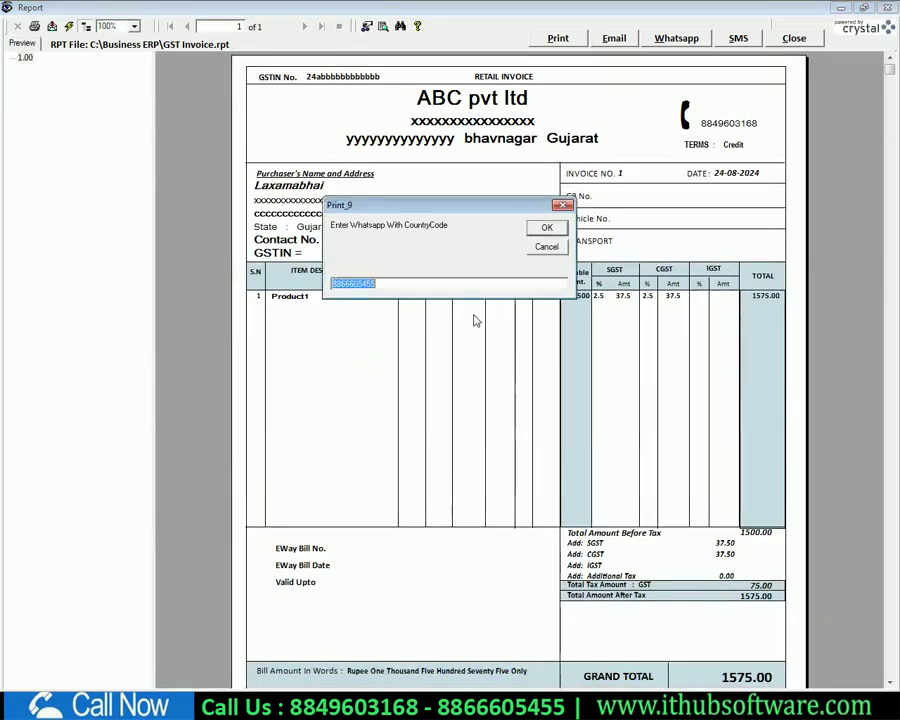
Step: Skip WhatsApp sending, preview GST invoice 1 for 1575.00, then close the print options and sale screen
{"action": "left_click", "coordinate": [546, 246]}
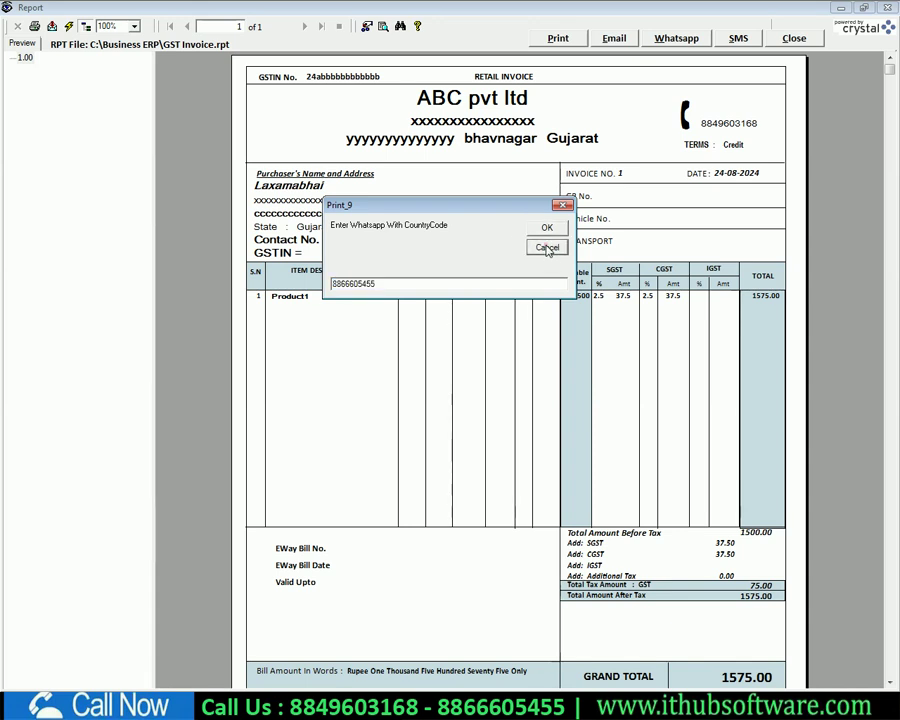
{"action": "left_click", "coordinate": [794, 38]}
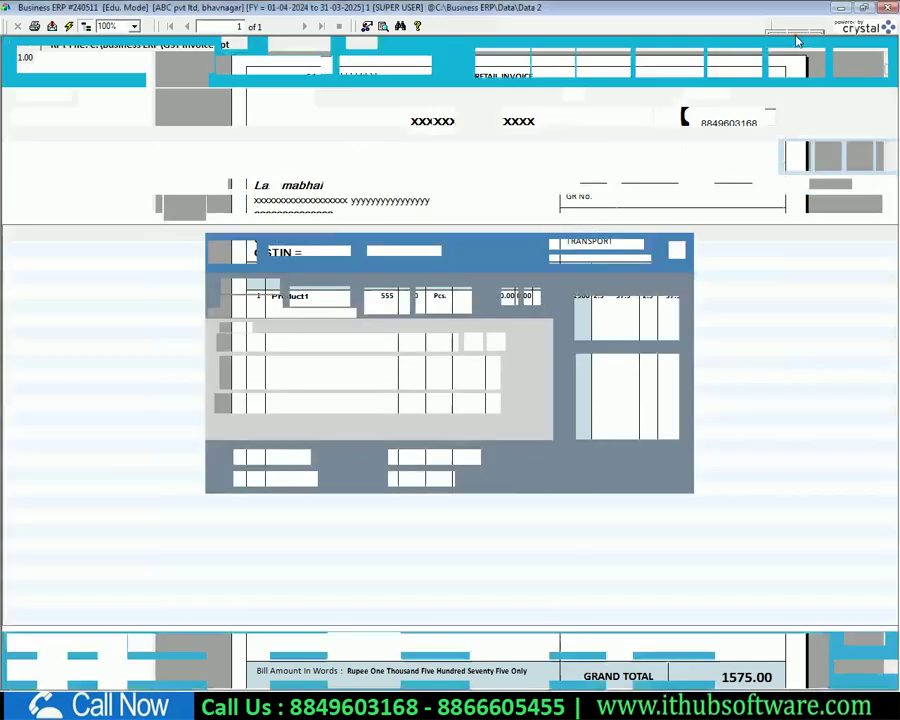
{"action": "left_click", "coordinate": [292, 408]}
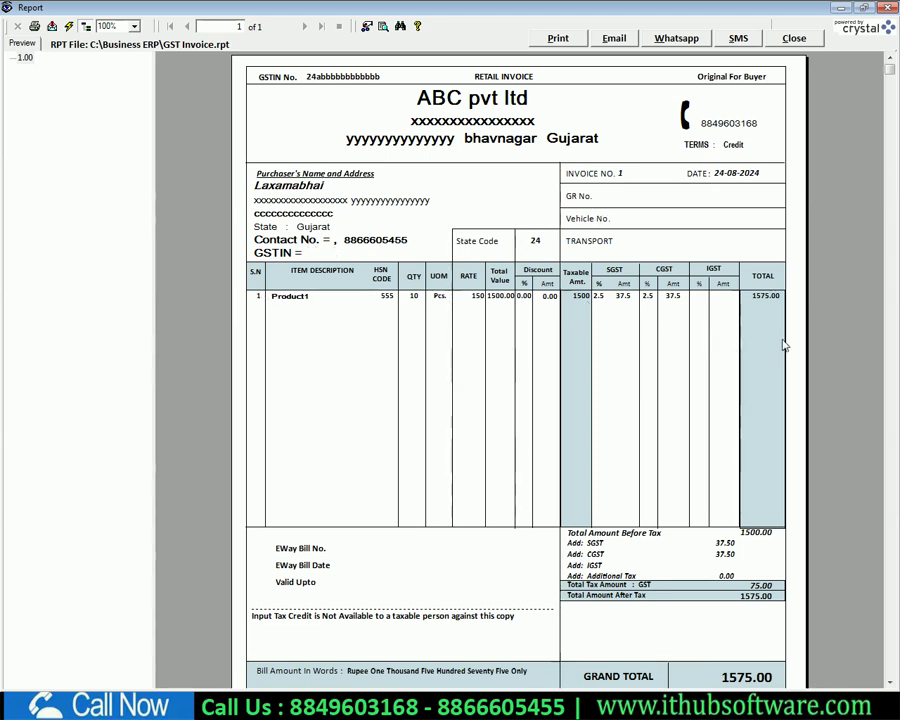
{"action": "mouse_move", "coordinate": [887, 68]}
{"action": "left_mouse_down"}
{"action": "mouse_move", "coordinate": [886, 400]}
{"action": "mouse_move", "coordinate": [868, 467]}
{"action": "mouse_move", "coordinate": [888, 492]}
{"action": "mouse_move", "coordinate": [889, 672]}
{"action": "mouse_move", "coordinate": [889, 62]}
{"action": "left_mouse_up"}
{"action": "left_click", "coordinate": [795, 39]}
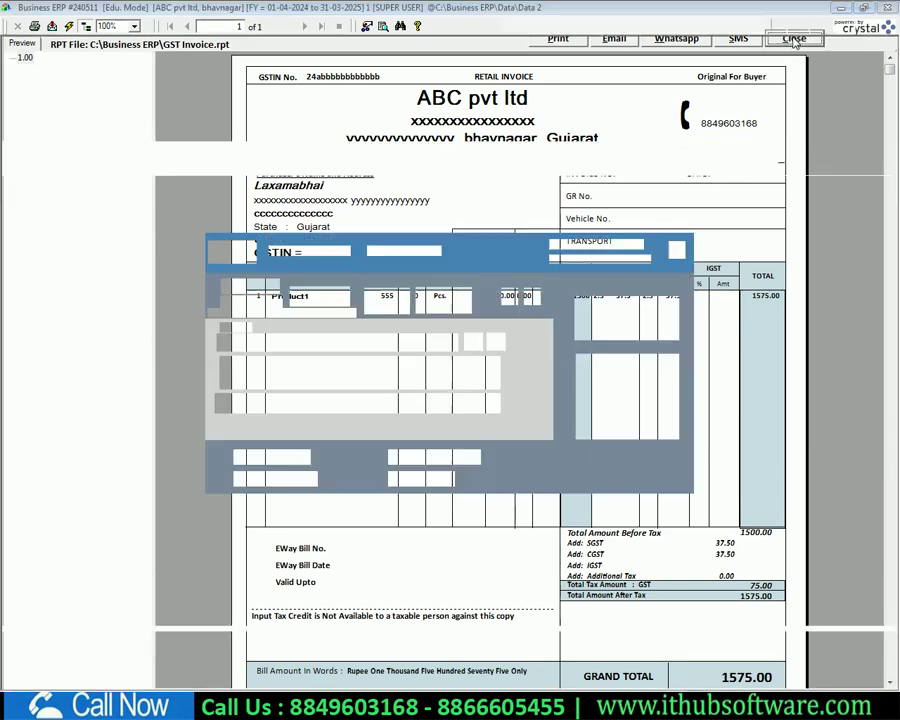
{"action": "left_click", "coordinate": [677, 252]}
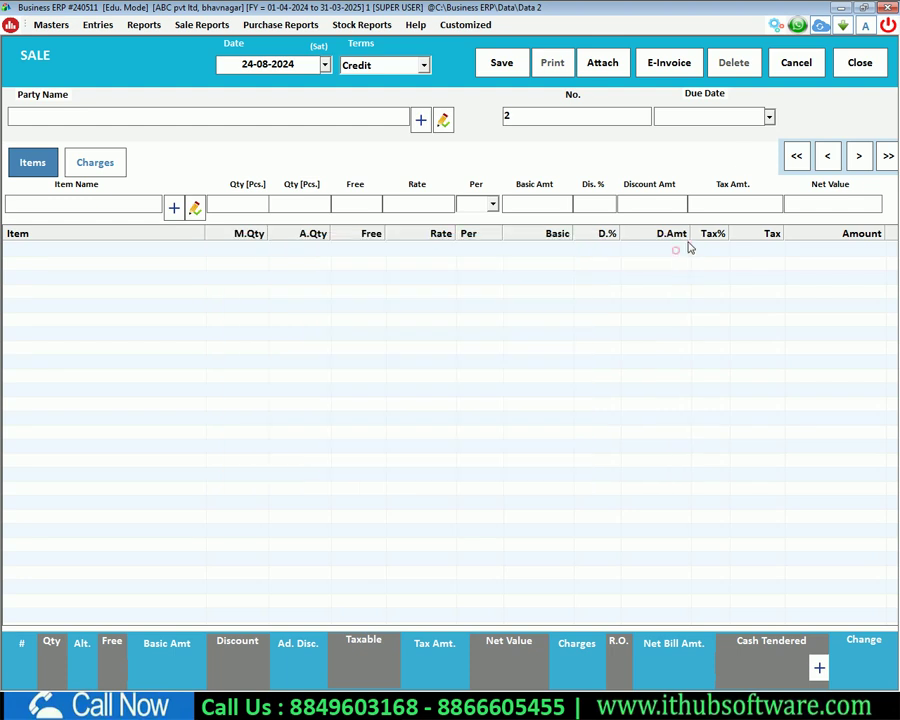
{"action": "left_click", "coordinate": [860, 62]}
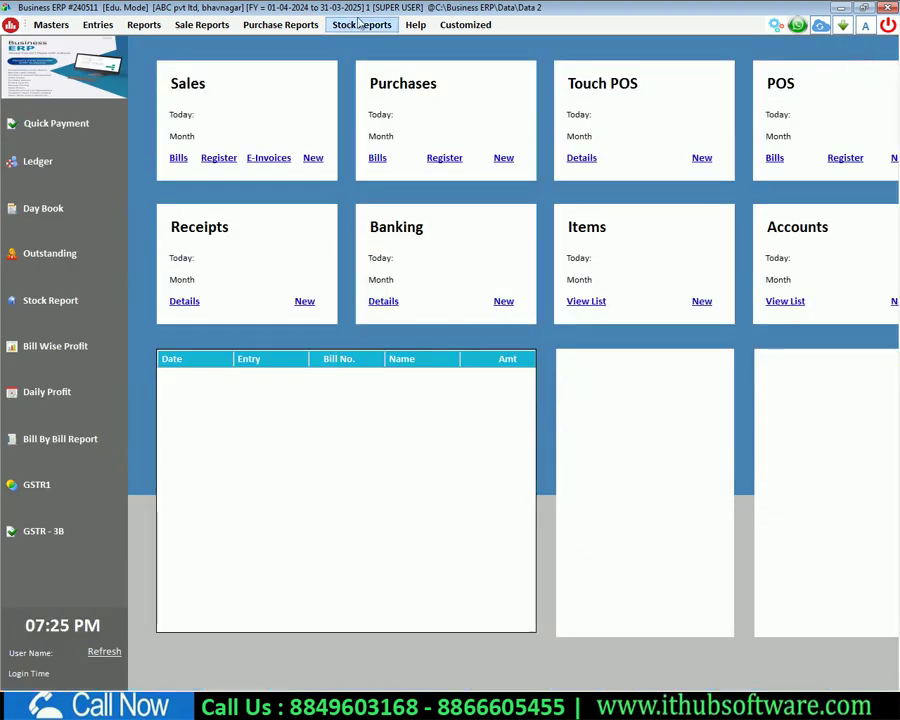
{"action": "left_click", "coordinate": [348, 22]}
{"action": "left_click", "coordinate": [372, 40]}
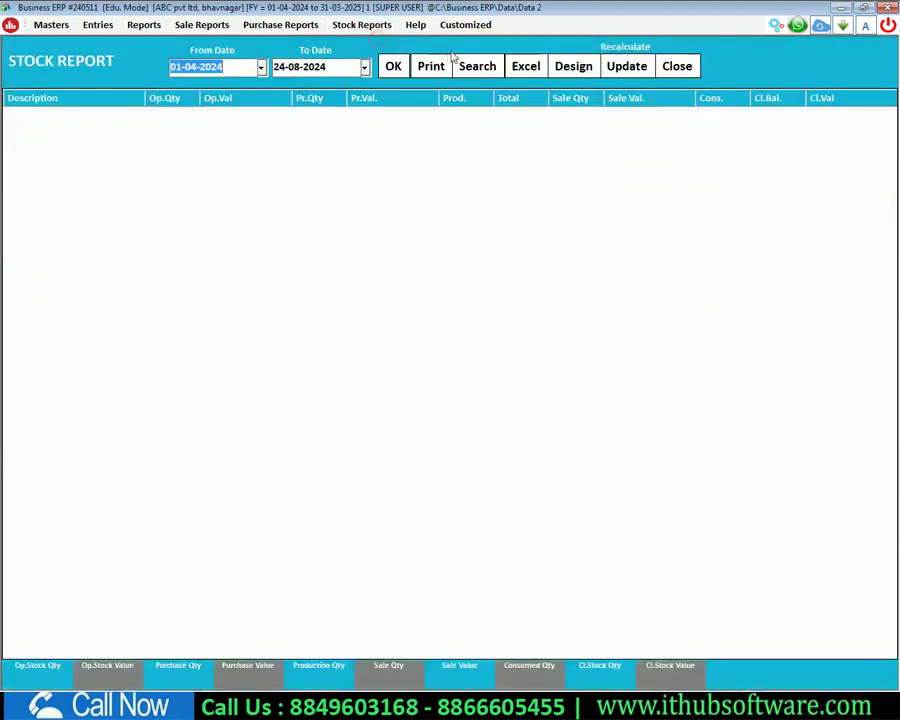
{"action": "left_click", "coordinate": [393, 65]}
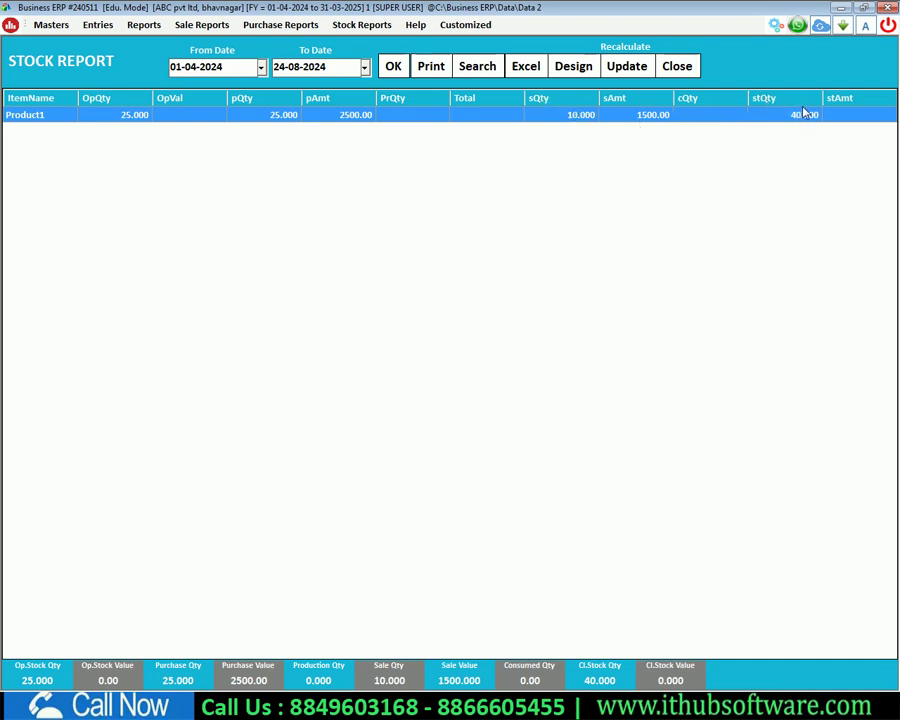
{"action": "left_click", "coordinate": [677, 66]}
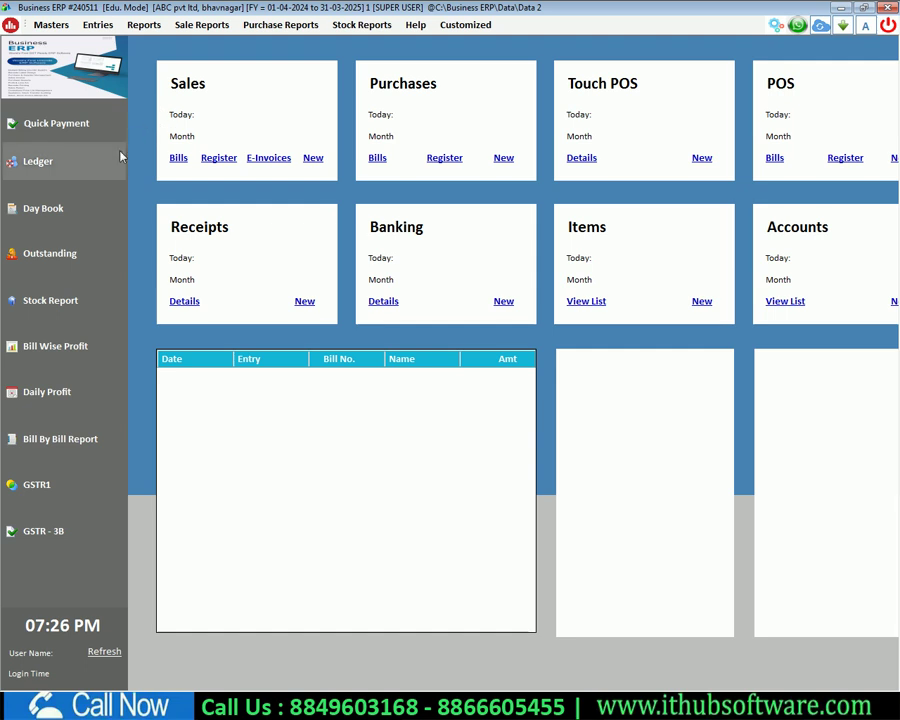
{"action": "left_click", "coordinate": [57, 252]}
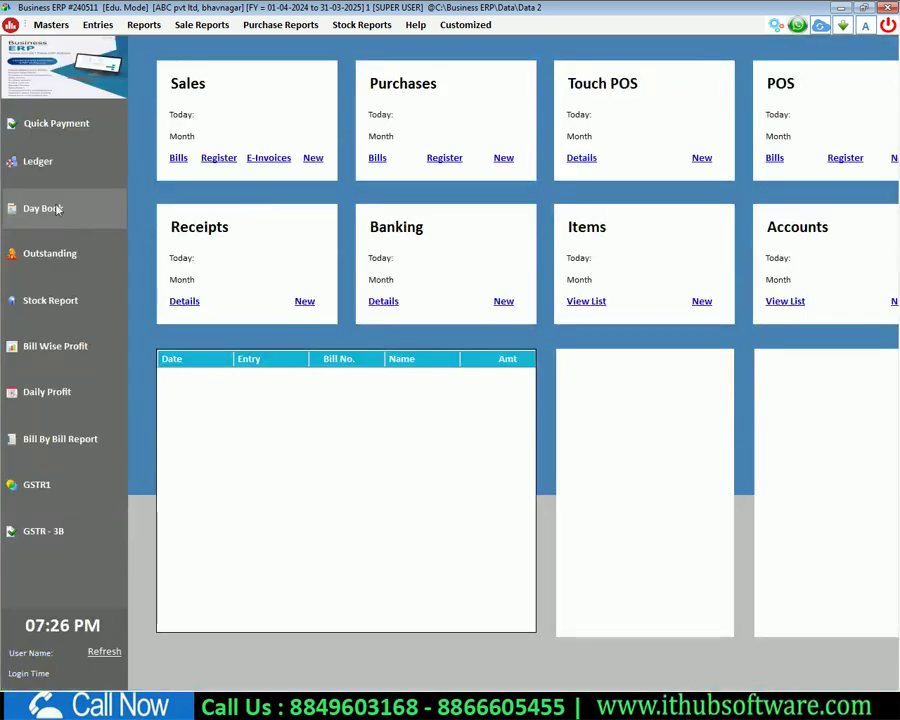
Step: View the receivable Outstanding Report as on 24-08-2024 showing 26575.00, then close it
{"action": "left_click", "coordinate": [41, 262]}
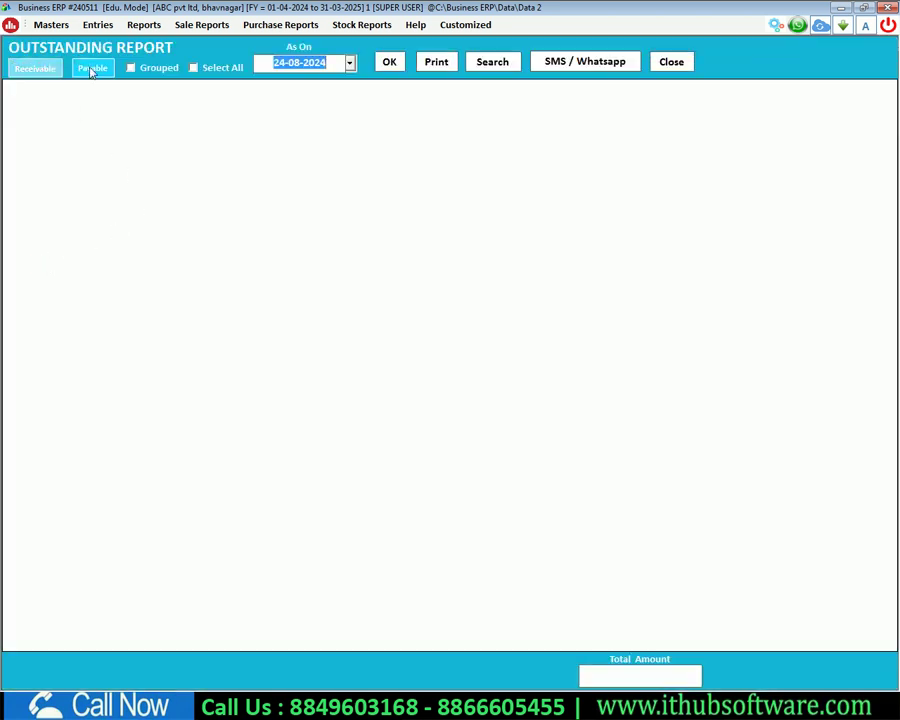
{"action": "left_click", "coordinate": [32, 72]}
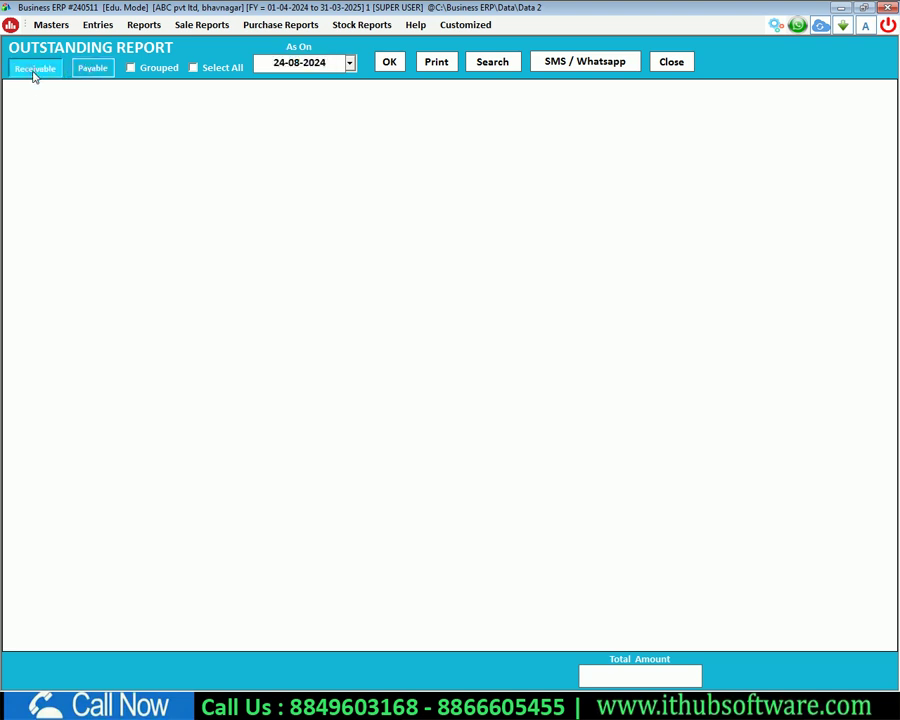
{"action": "left_click", "coordinate": [389, 62]}
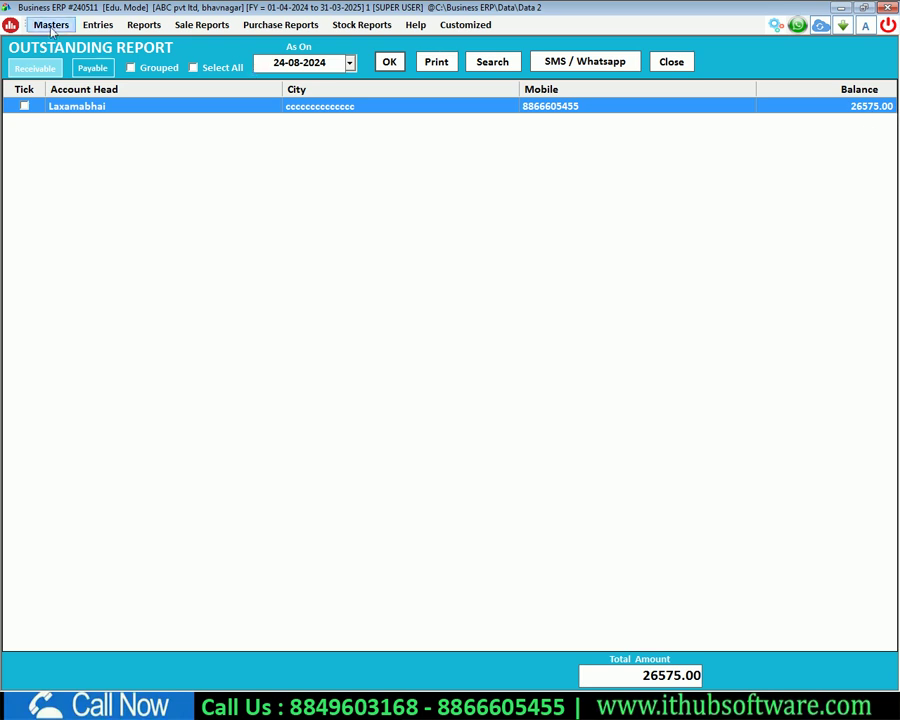
{"action": "key", "text": "Escape"}
Step: Start Quick Receipt number 1 into HDFC from the customer's account
{"action": "left_click", "coordinate": [97, 24]}
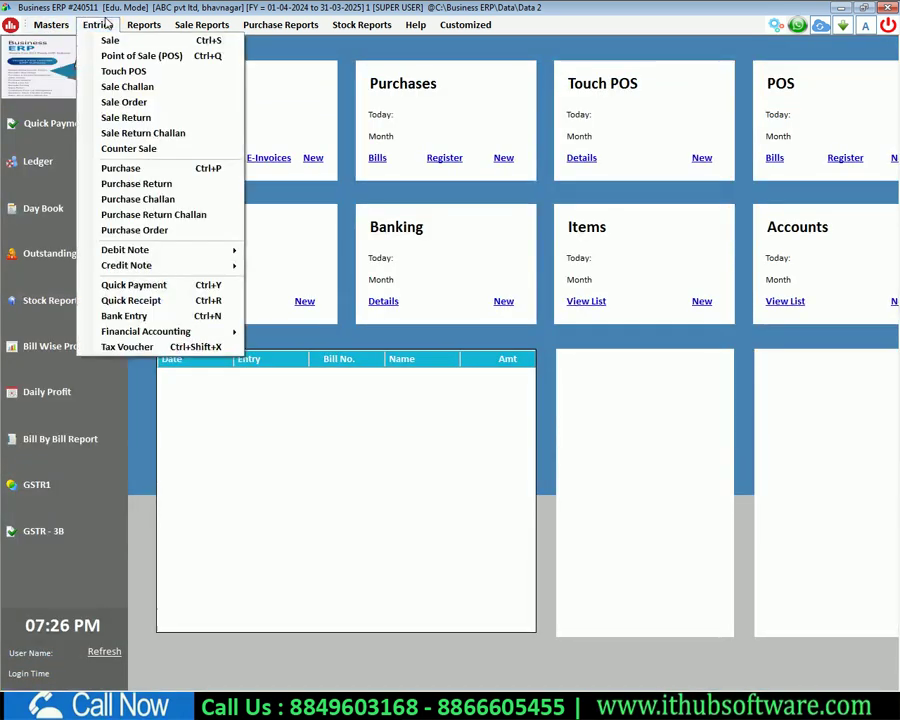
{"action": "left_click", "coordinate": [165, 304]}
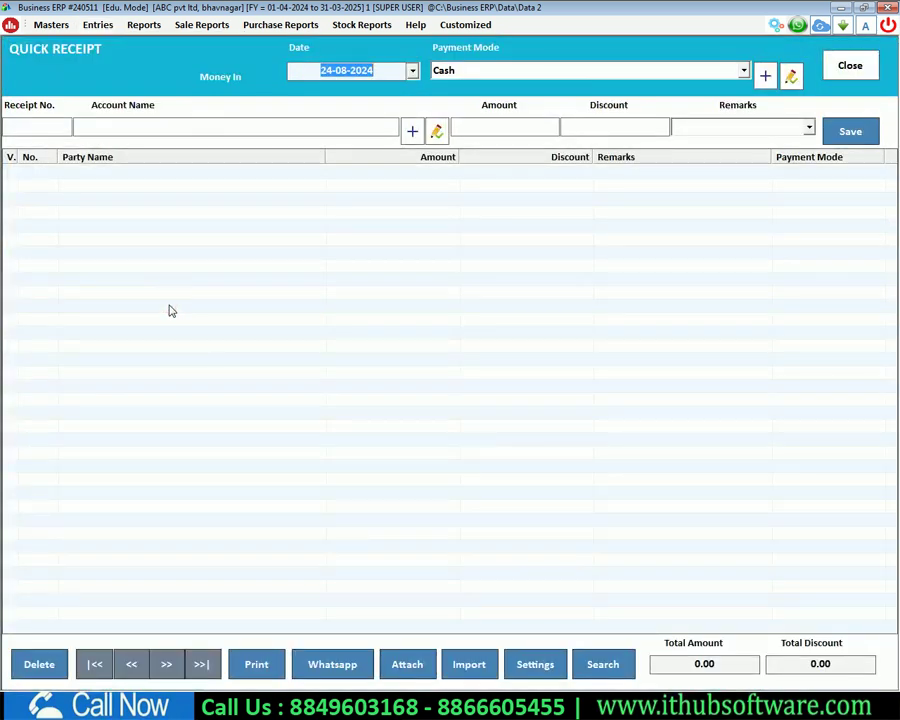
{"action": "key", "text": "Return"}
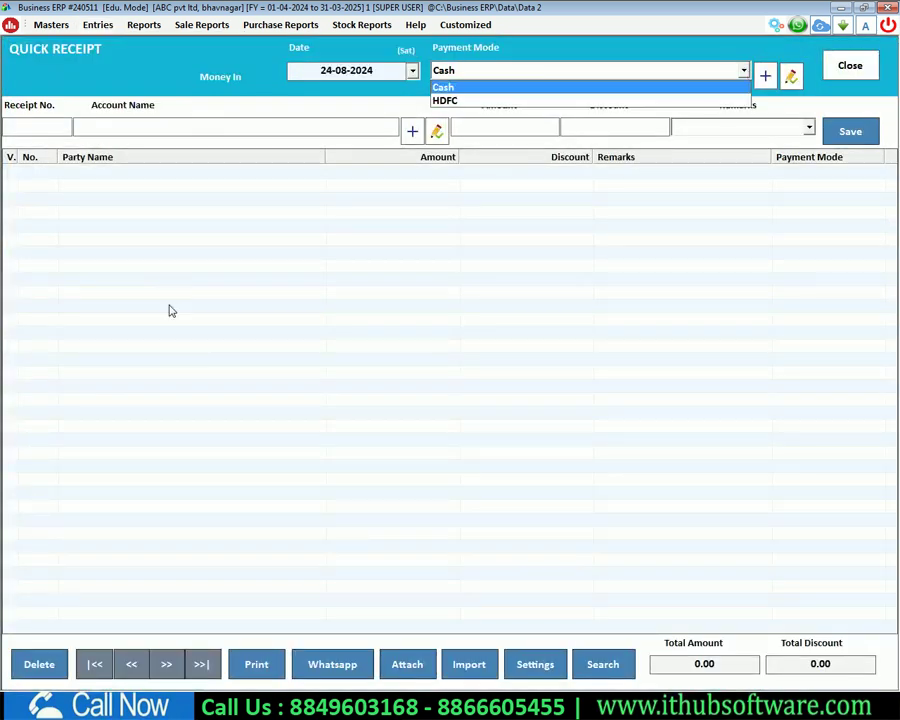
{"action": "key", "text": "Down"}
{"action": "key", "text": "Up"}
{"action": "key", "text": "Down"}
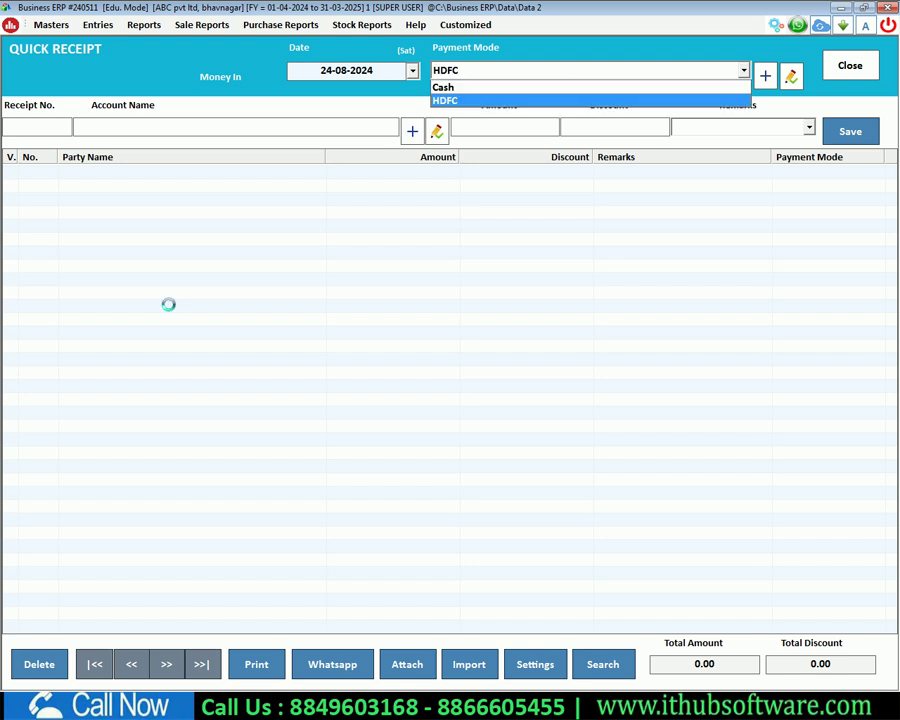
{"action": "key", "text": "Return"}
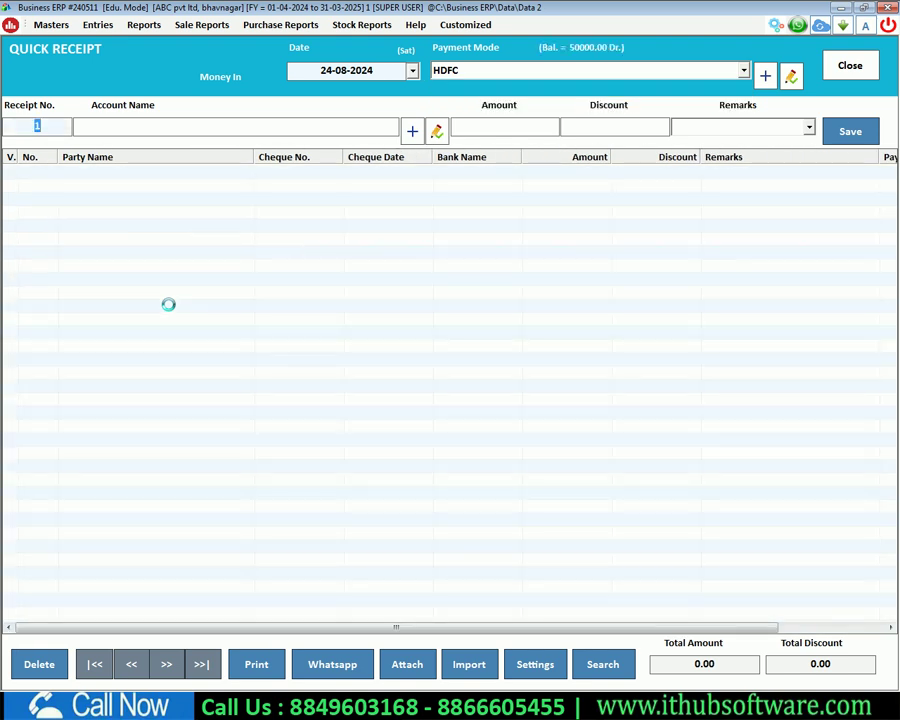
{"action": "key", "text": "Return"}
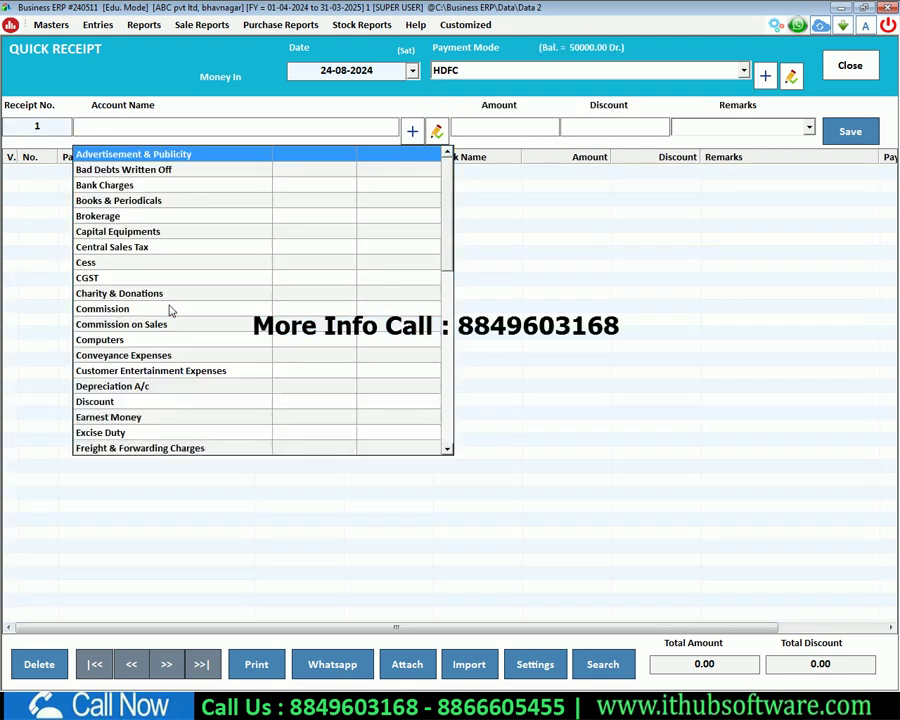
{"action": "type", "text": "lax"}
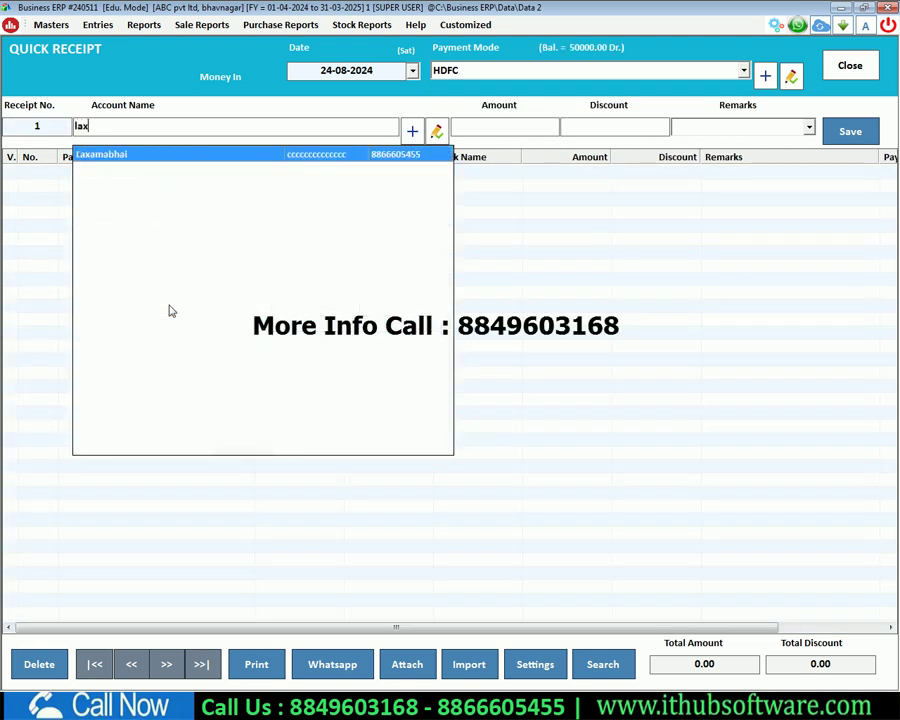
{"action": "key", "text": "Return"}
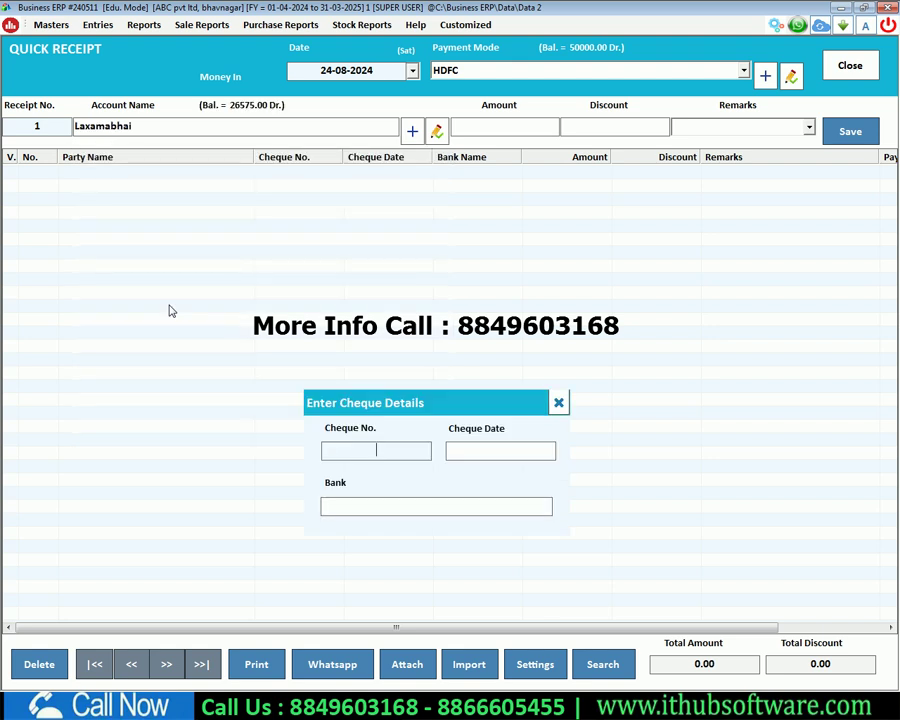
Step: Enter cheque details dated 24-08-2024 on bank sbi for 20000 and save the receipt
{"action": "type", "text": "5454"}
{"action": "type", "text": "24-08-"}
{"action": "type", "text": "24"}
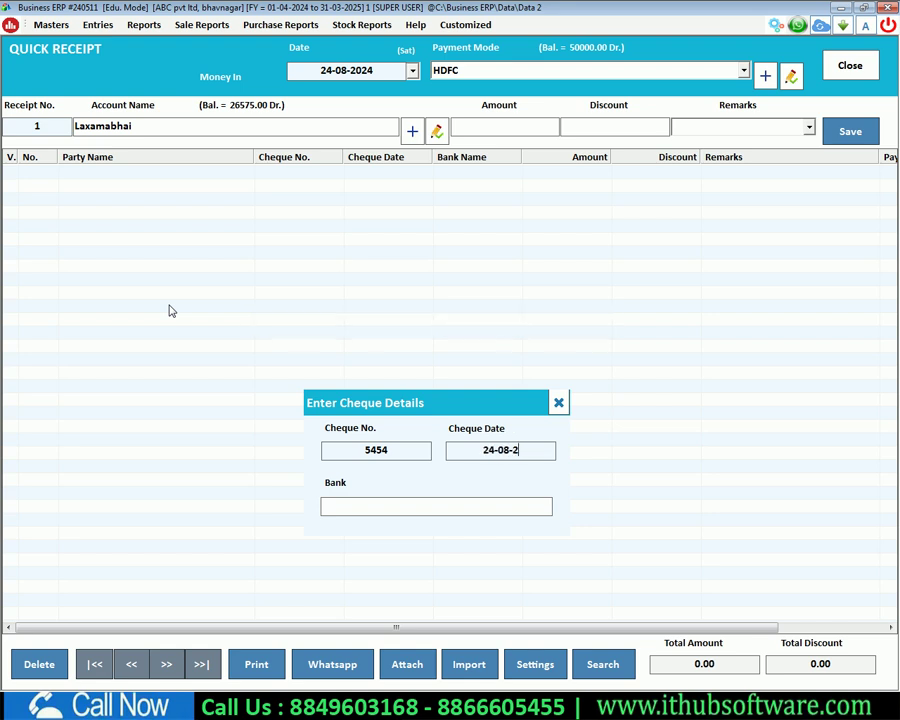
{"action": "key", "text": "Return"}
{"action": "type", "text": "sbi"}
{"action": "key", "text": "Return"}
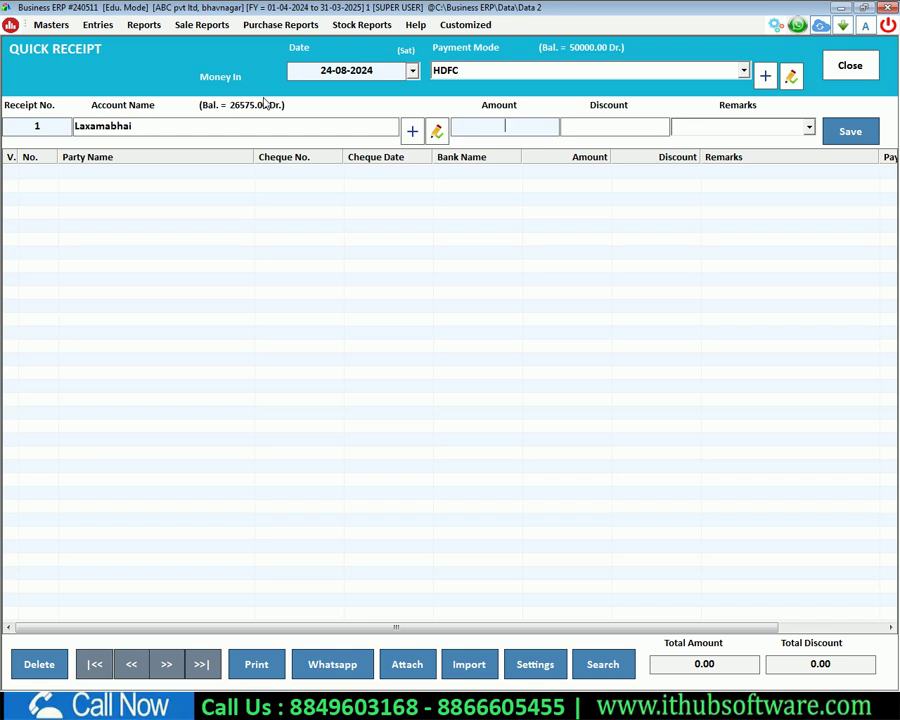
{"action": "type", "text": "0000"}
{"action": "key", "text": "Return"}
{"action": "key", "text": "Return"}
{"action": "key", "text": "Return"}
{"action": "key", "text": "Return"}
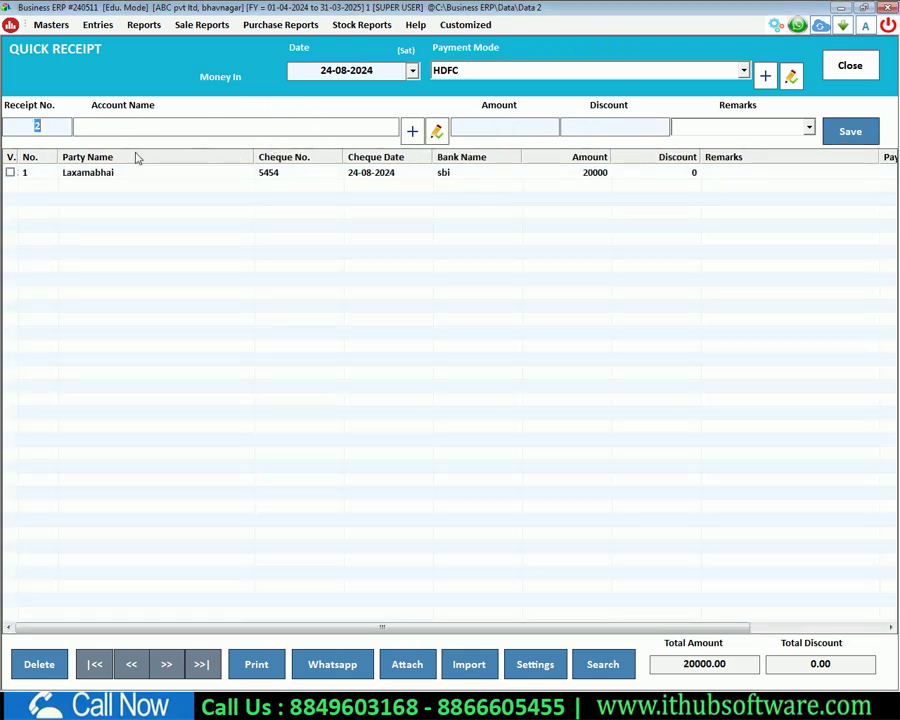
{"action": "left_click", "coordinate": [10, 173]}
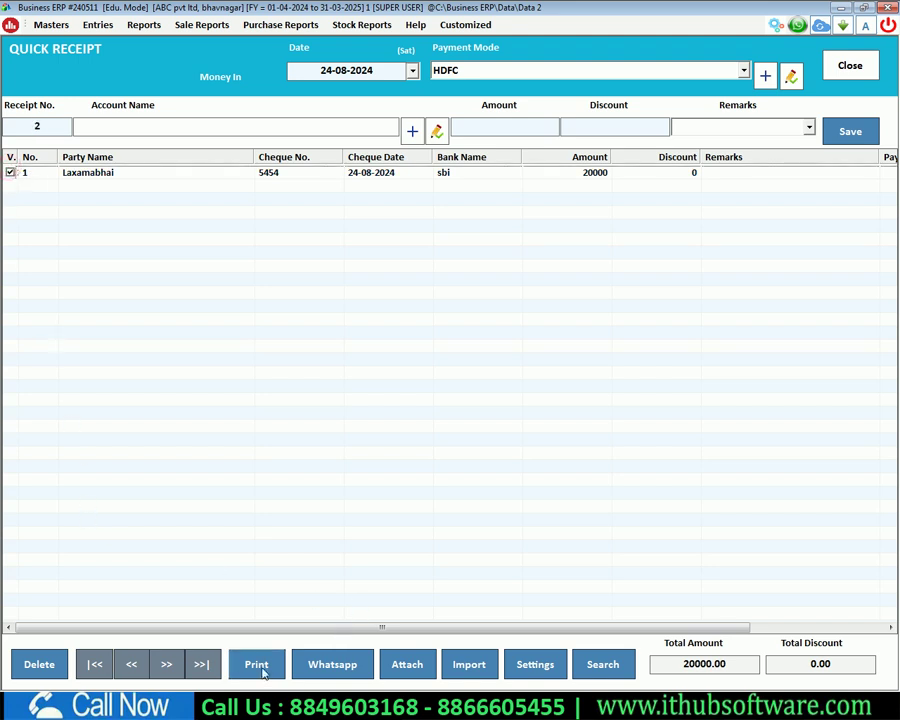
Step: Close the quick receipt and load the receivable Outstanding Report with updated balances
{"action": "key", "text": "Escape"}
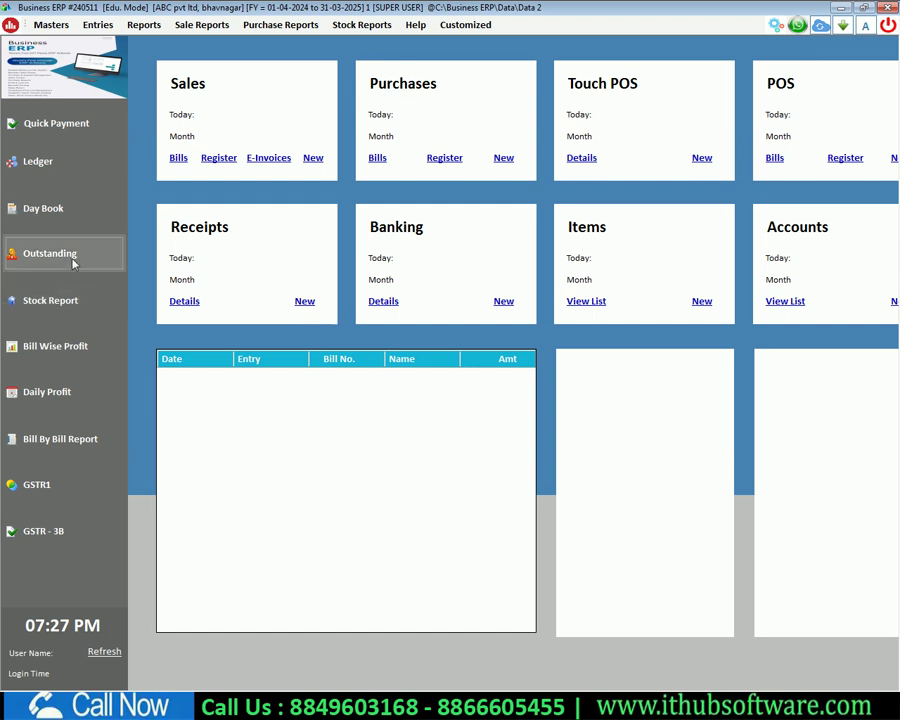
{"action": "left_click", "coordinate": [74, 257]}
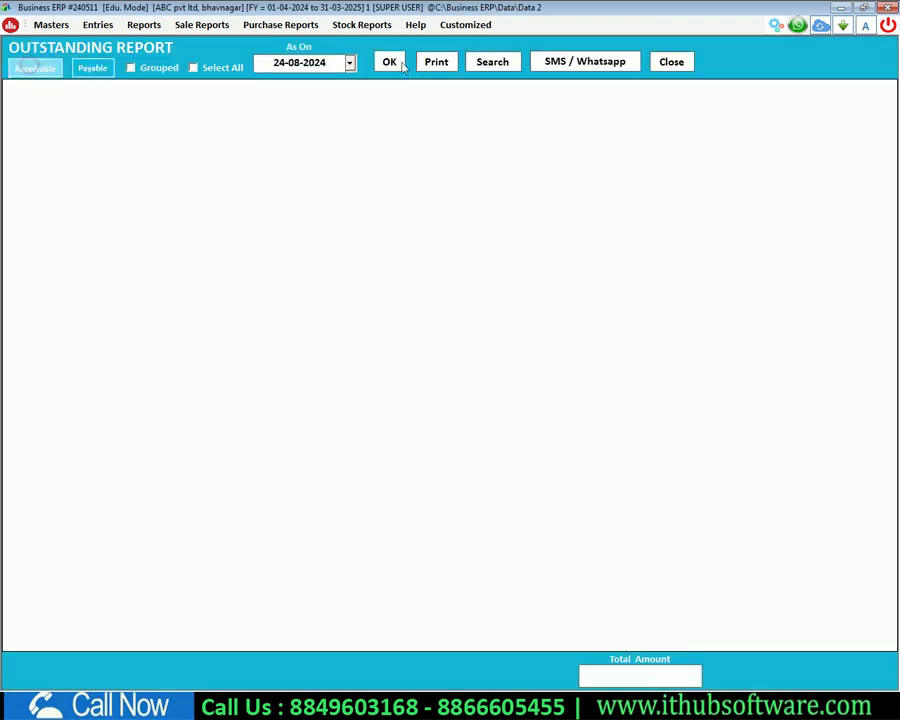
{"action": "left_click", "coordinate": [389, 62]}
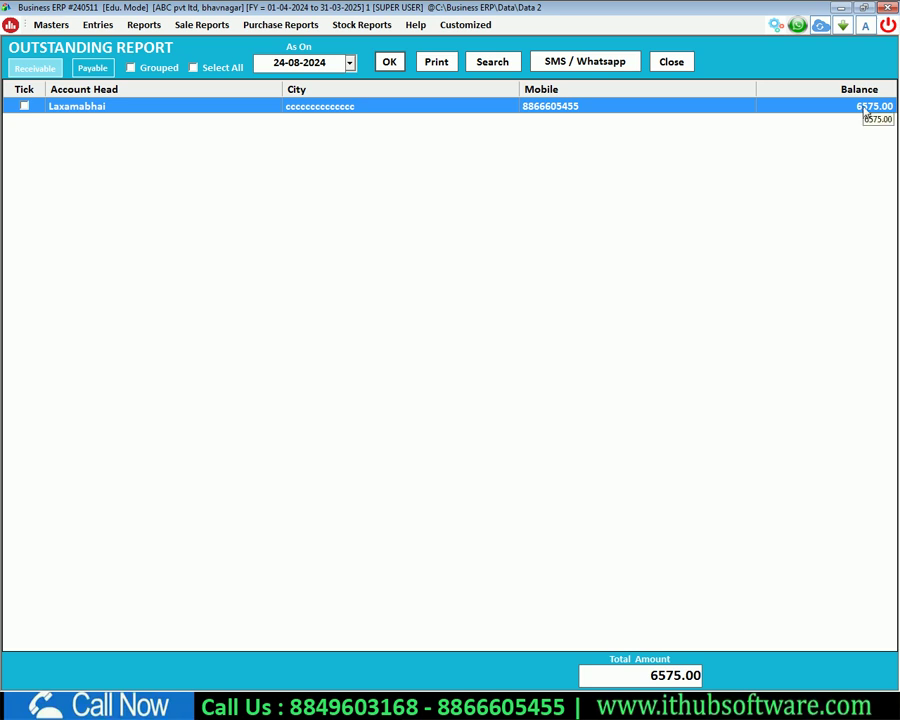
Step: Check the customer's ledger shows the reduced 6575.00 balance, leaving the bill unsaved
{"action": "double_click", "coordinate": [73, 108]}
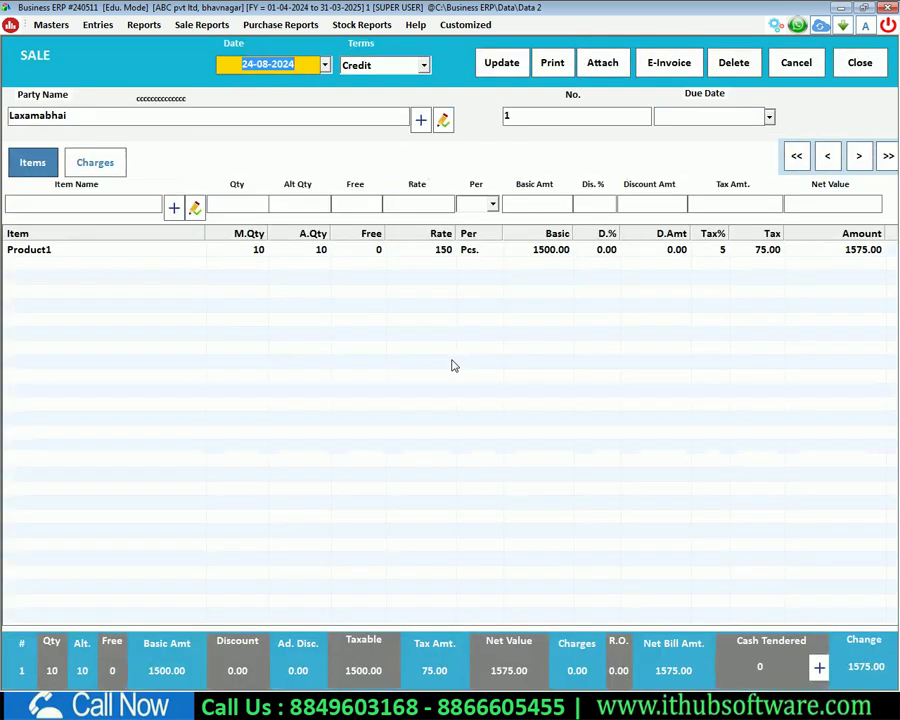
{"action": "key", "text": "Escape"}
{"action": "key", "text": "Return"}
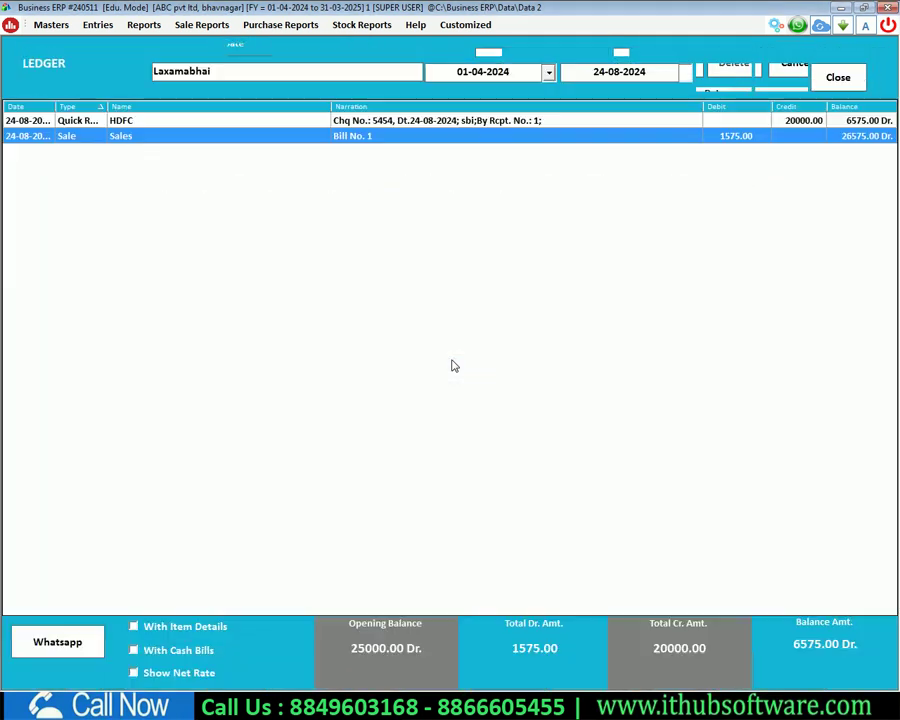
{"action": "key", "text": "Escape"}
{"action": "key", "text": "Escape"}
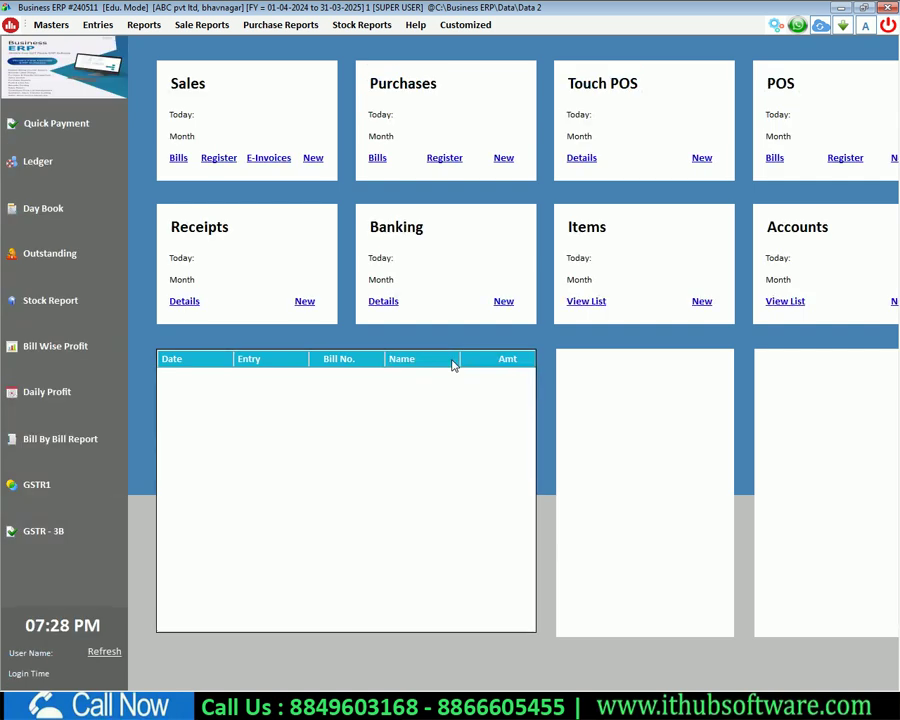
{"action": "left_click", "coordinate": [60, 250]}
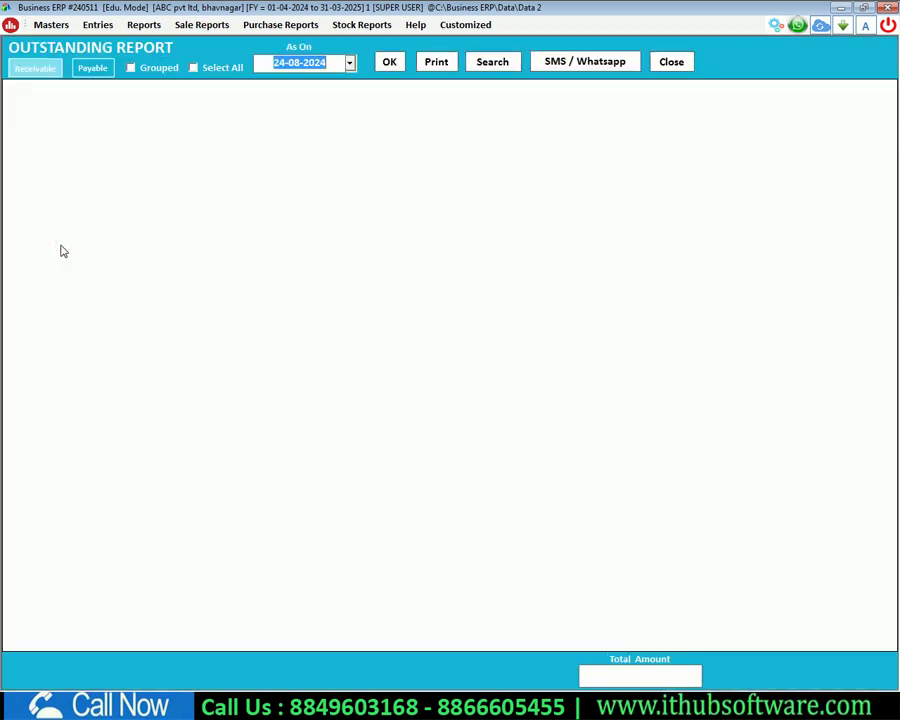
Step: Switch the Outstanding Report from receivable to payable, showing 52625.00 owed to Ramesh Pvt Ltd
{"action": "left_click", "coordinate": [32, 68]}
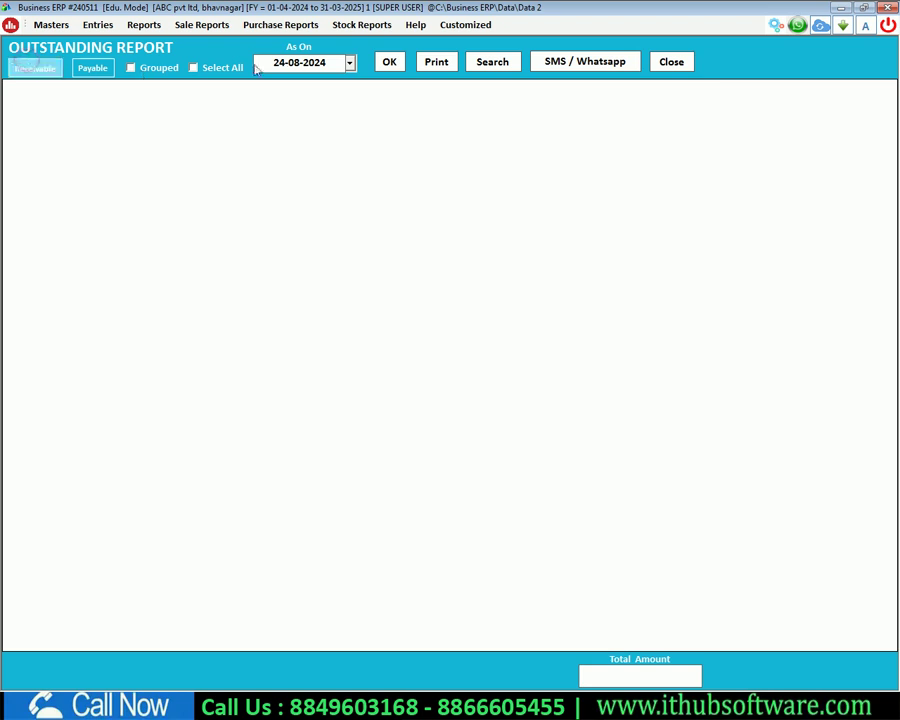
{"action": "left_click", "coordinate": [390, 63]}
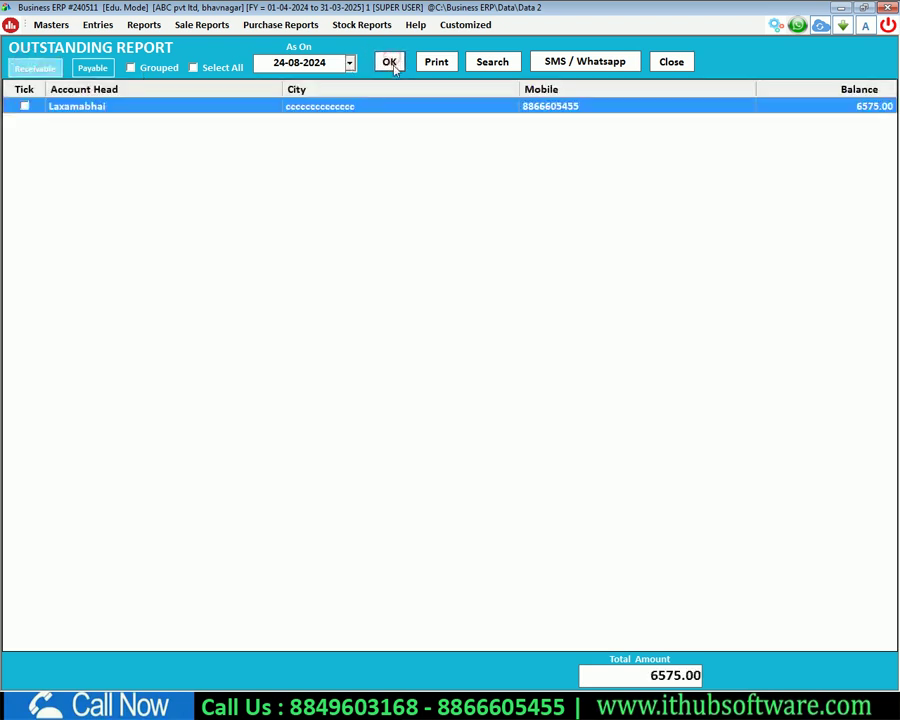
{"action": "left_click", "coordinate": [92, 68]}
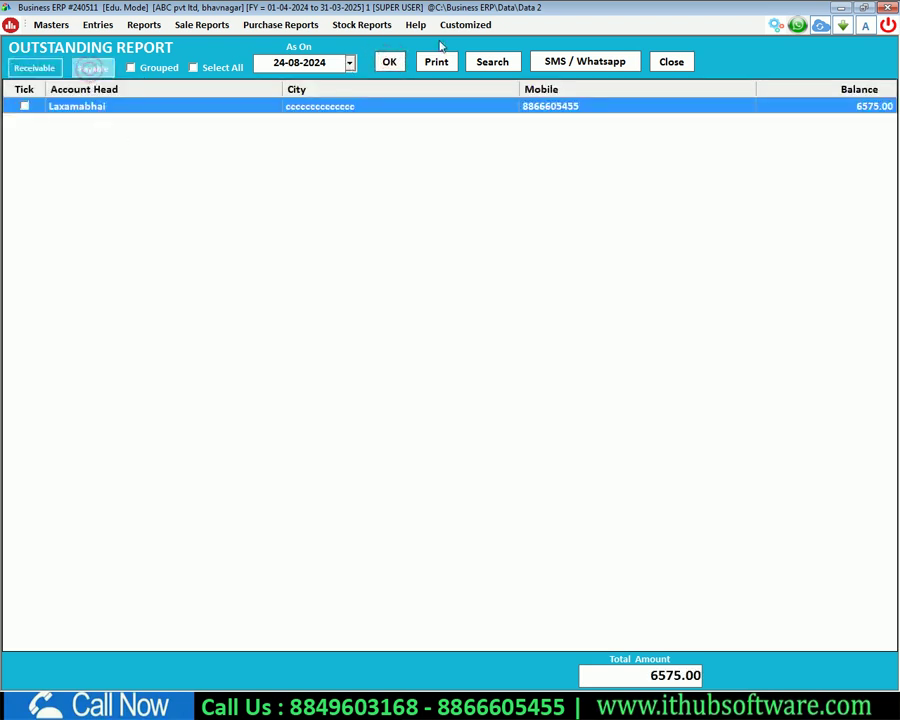
{"action": "left_click", "coordinate": [390, 62]}
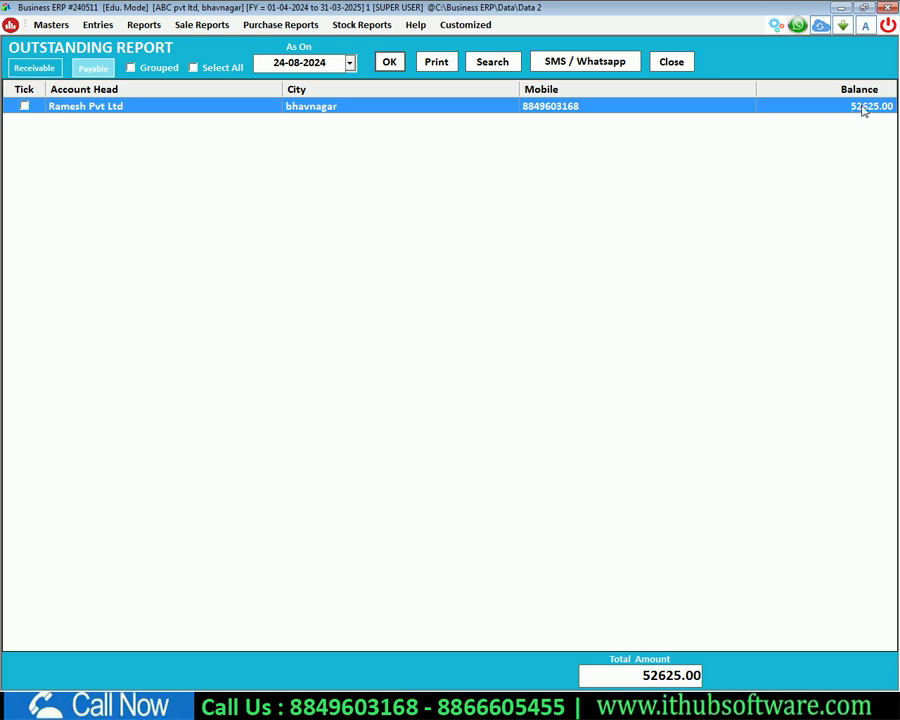
{"action": "left_click", "coordinate": [80, 25]}
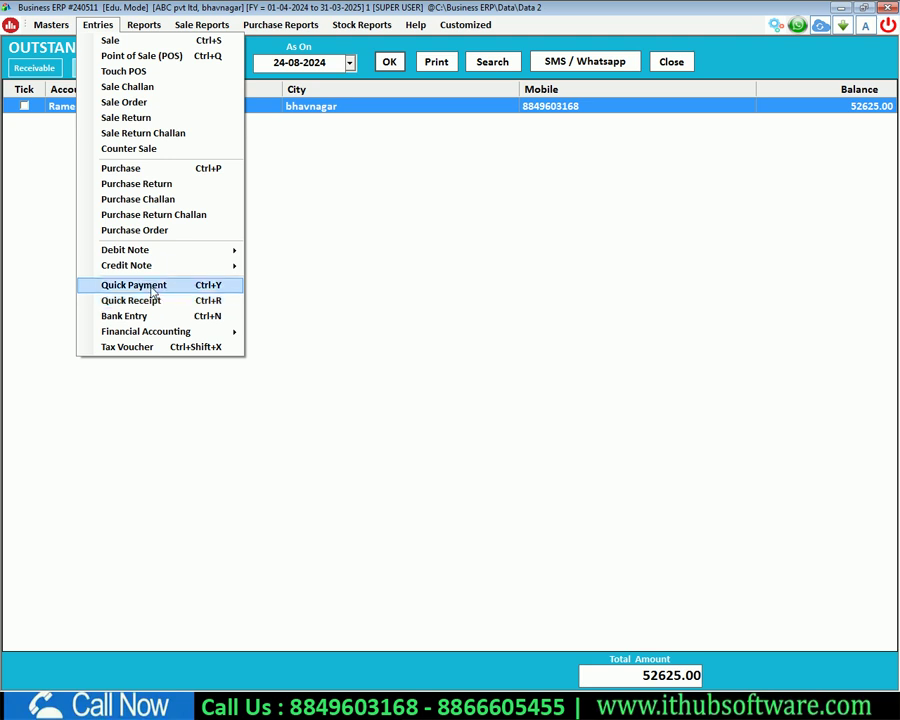
{"action": "left_click", "coordinate": [153, 287]}
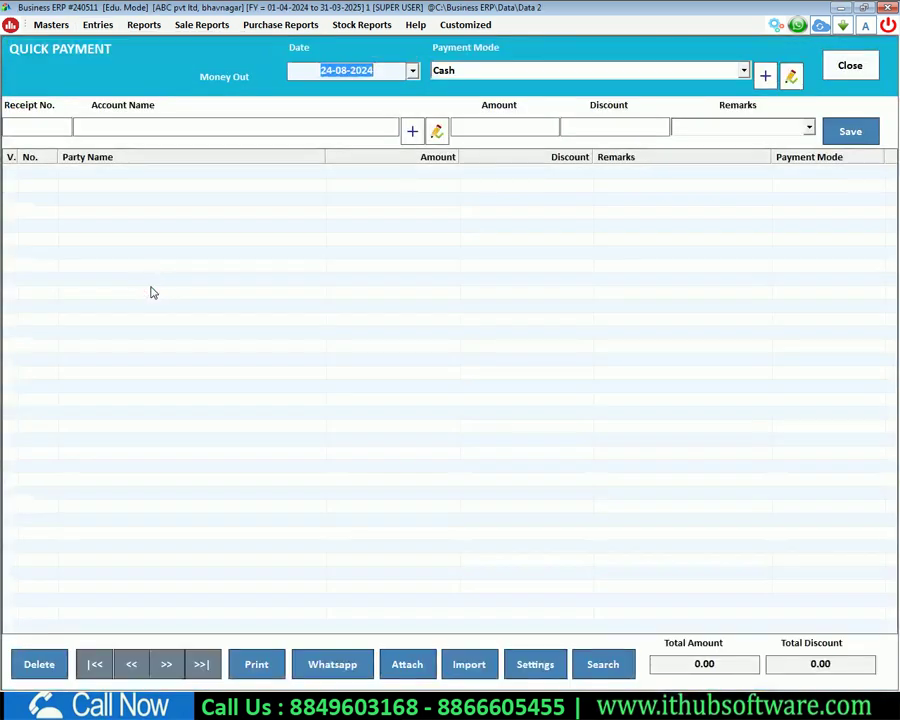
Step: Save a 50000 Cash Quick Payment to Ramesh Pvt Ltd as receipt number 1
{"action": "key", "text": "Return"}
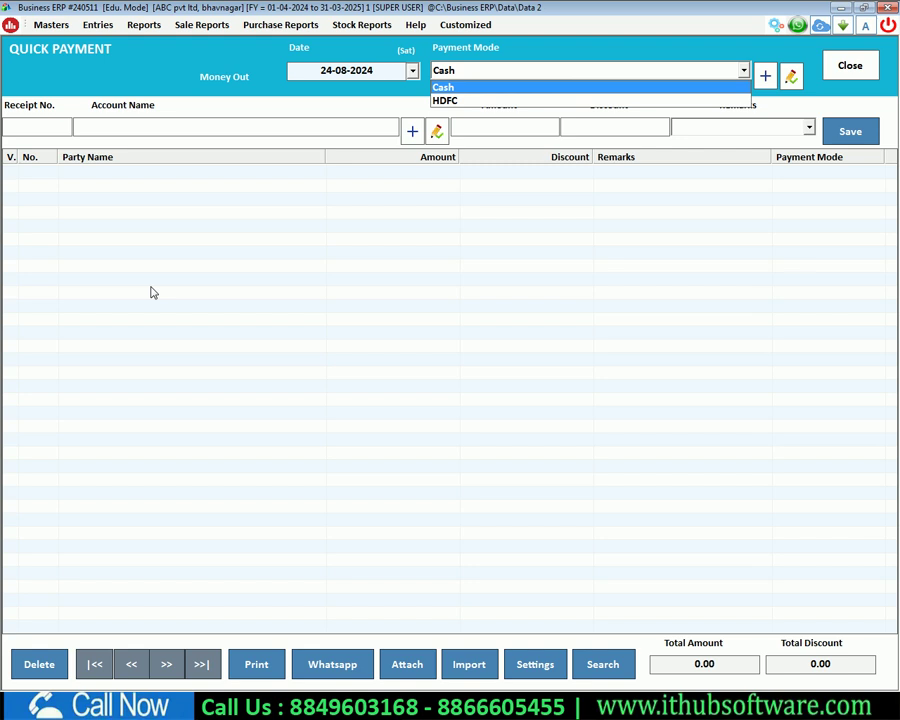
{"action": "key", "text": "Return"}
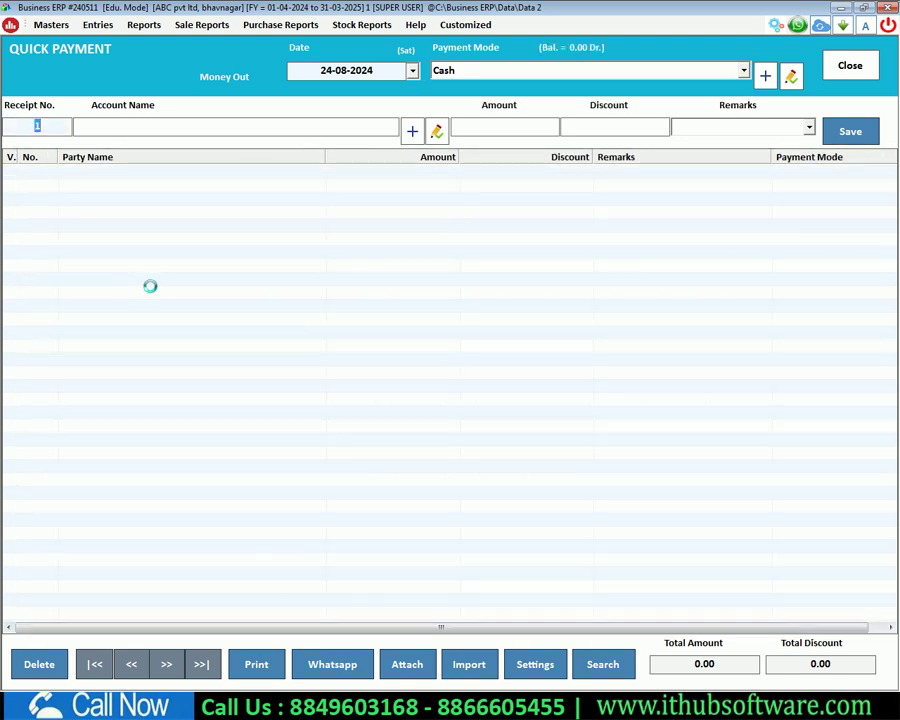
{"action": "key", "text": "Return"}
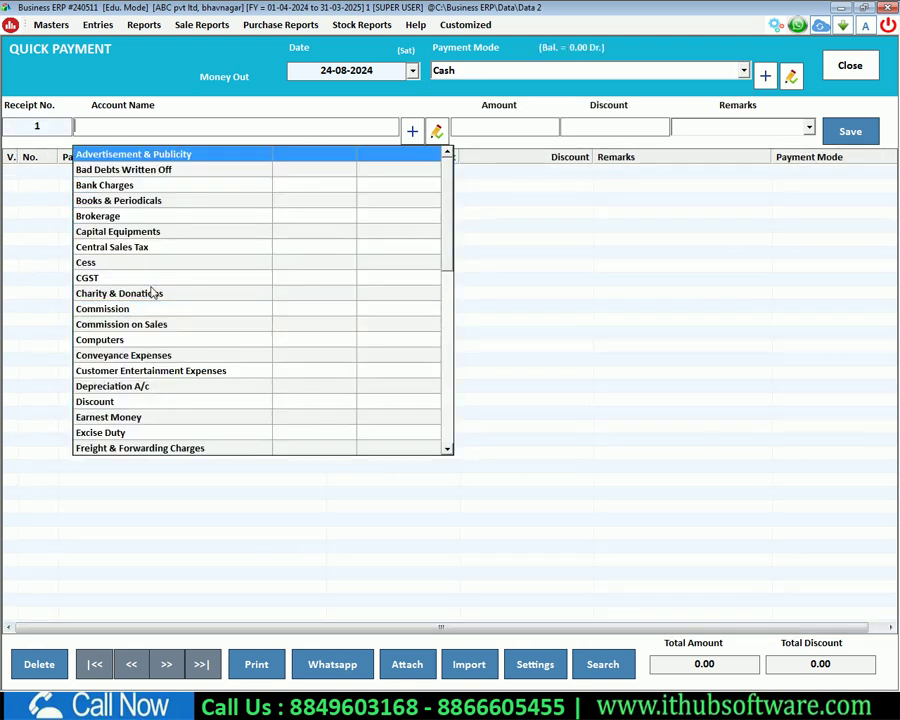
{"action": "type", "text": "ram"}
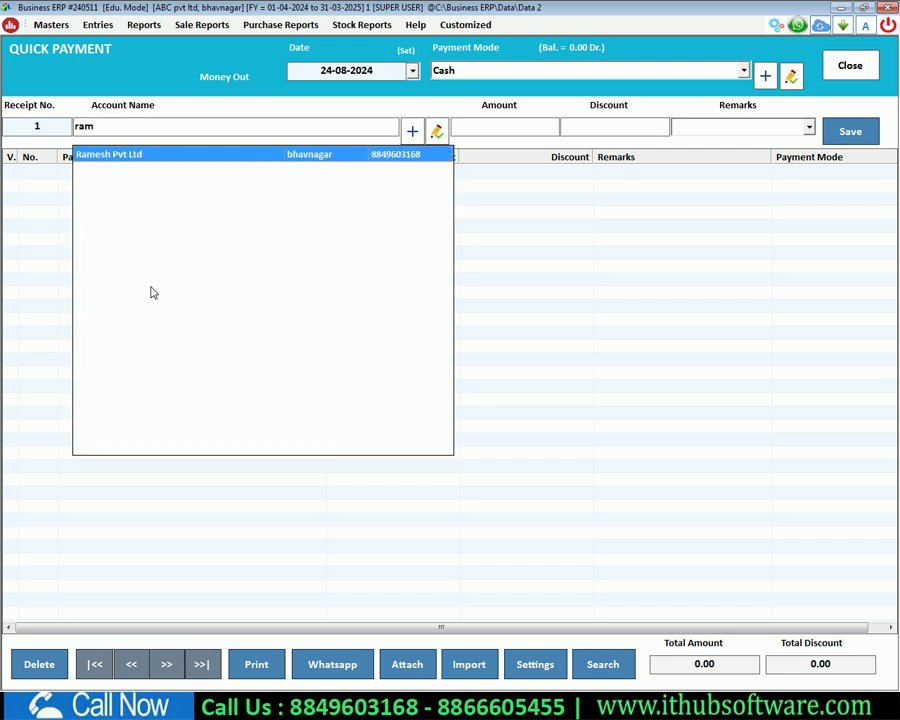
{"action": "key", "text": "Return"}
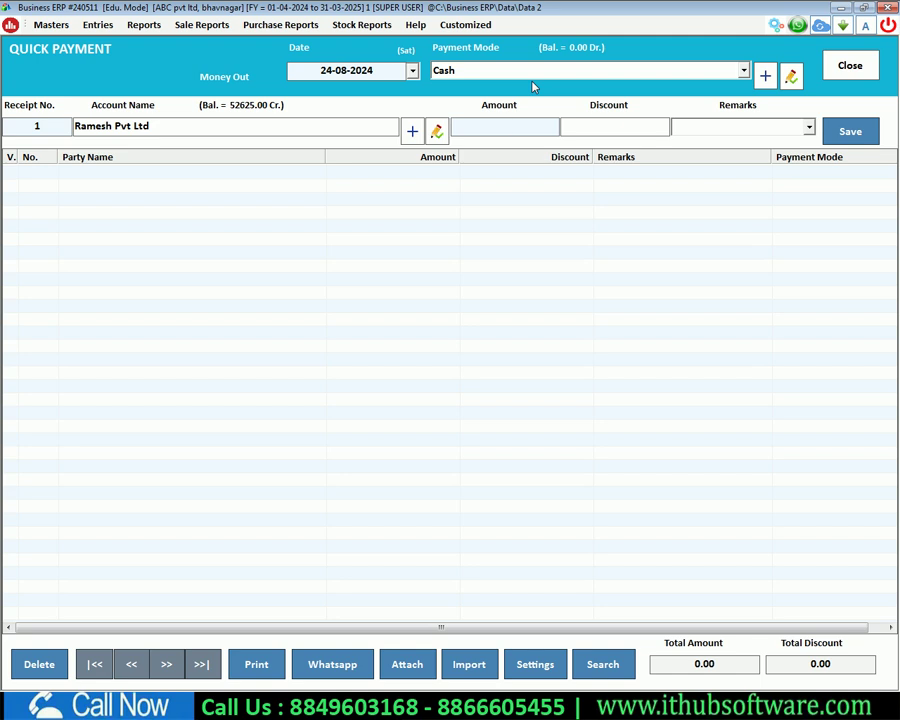
{"action": "type", "text": "50000"}
{"action": "key", "text": "Return"}
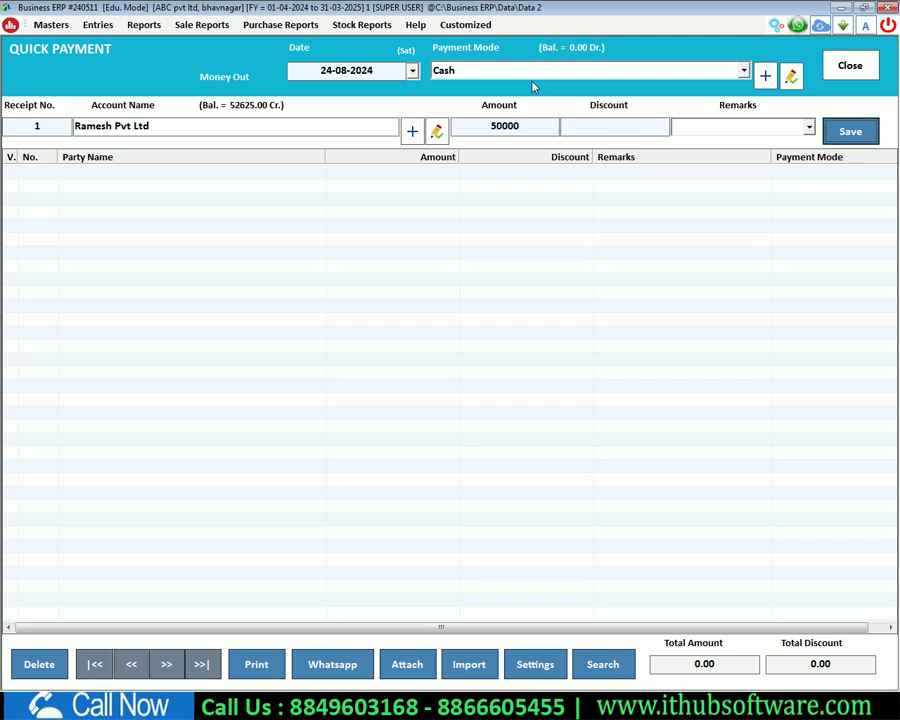
{"action": "key", "text": "Return"}
{"action": "key", "text": "Return"}
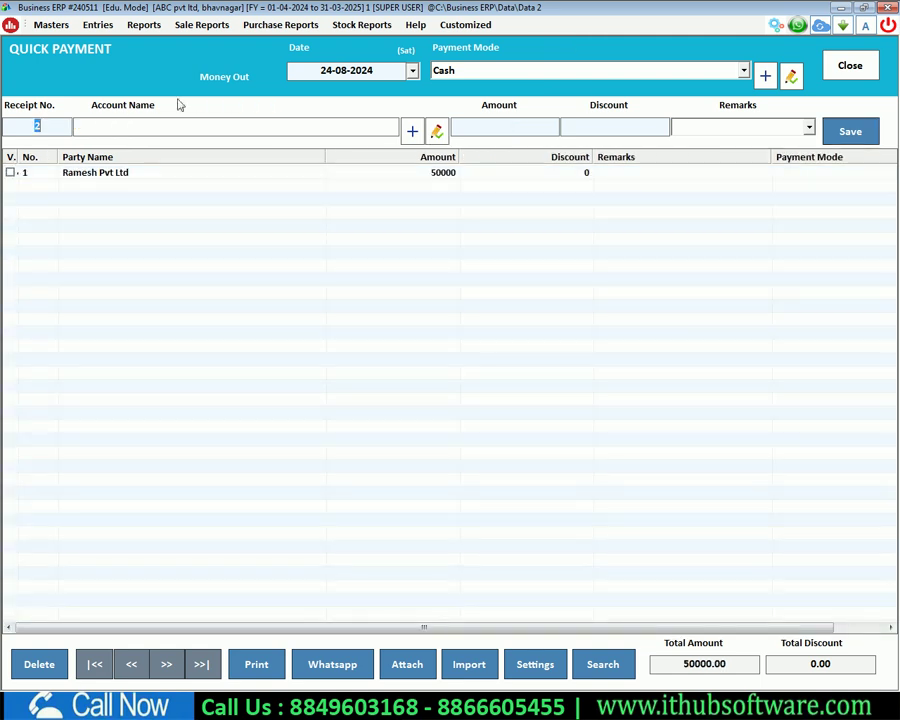
{"action": "left_click", "coordinate": [10, 173]}
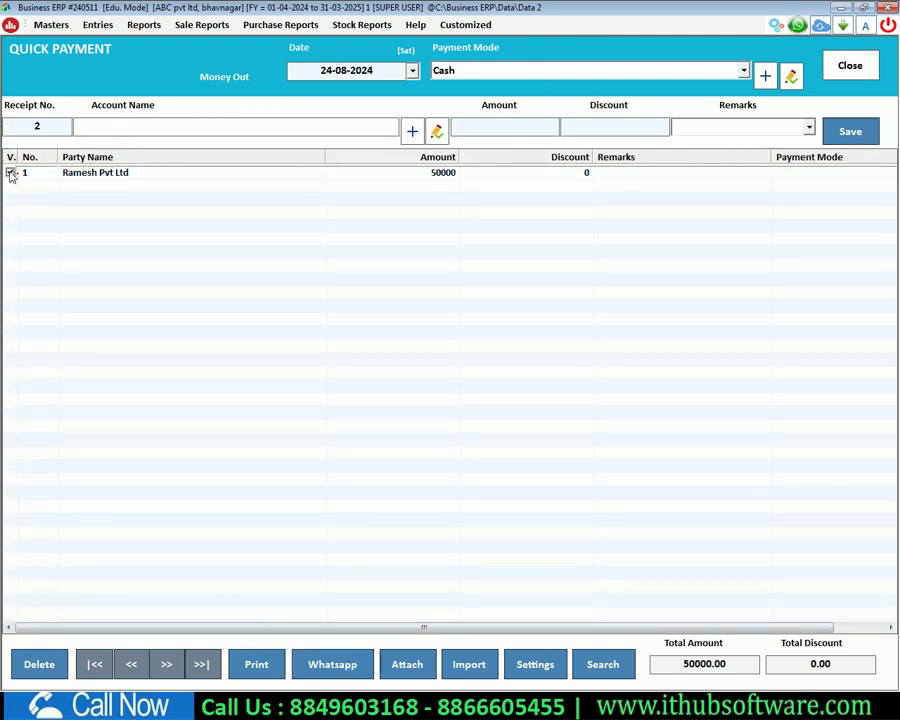
{"action": "key", "text": "ctrl+o"}
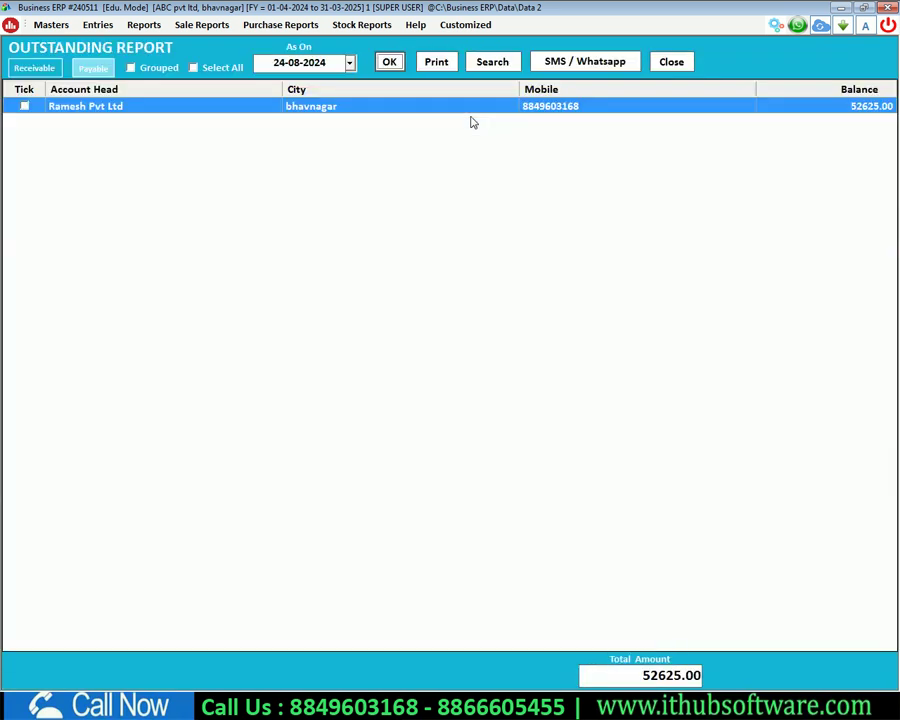
Step: Reload the payable Outstanding Report to confirm Ramesh Pvt Ltd's balance dropped to 2625.00
{"action": "key", "text": "Escape"}
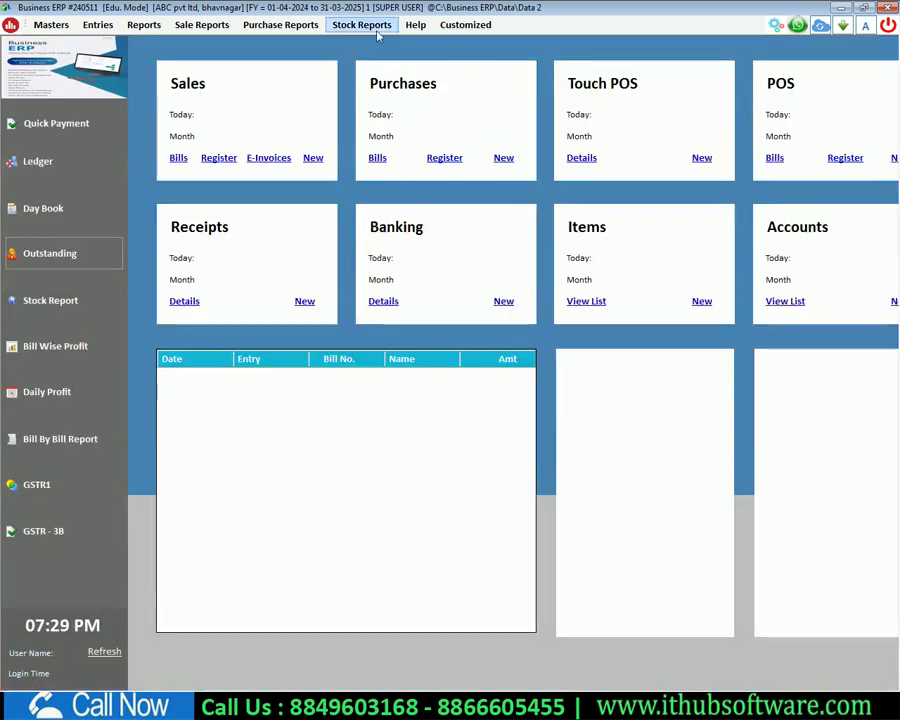
{"action": "left_click", "coordinate": [54, 263]}
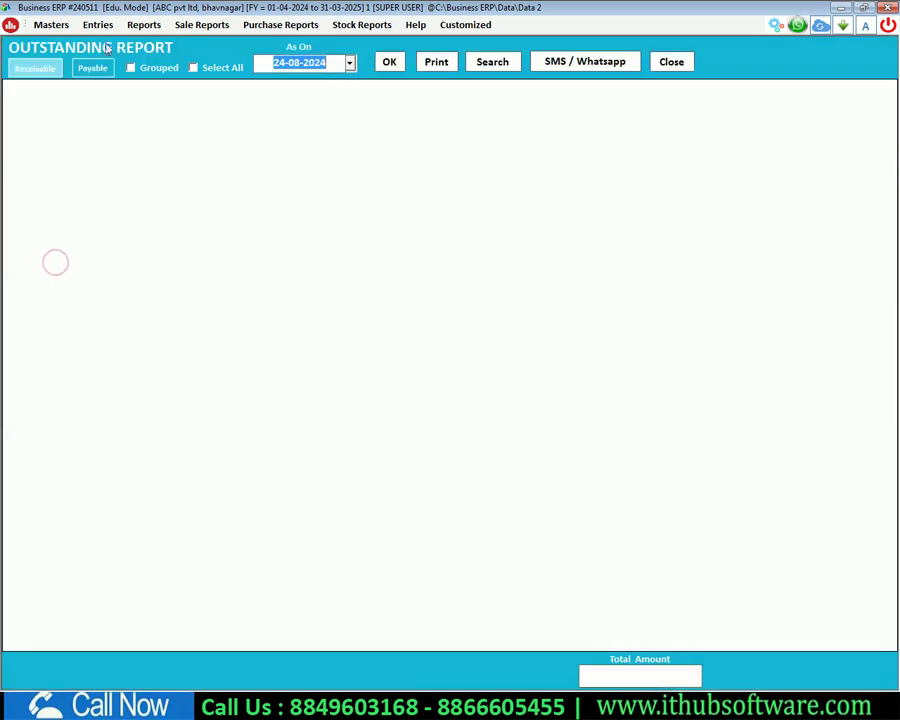
{"action": "left_click", "coordinate": [92, 67]}
{"action": "left_click", "coordinate": [389, 62]}
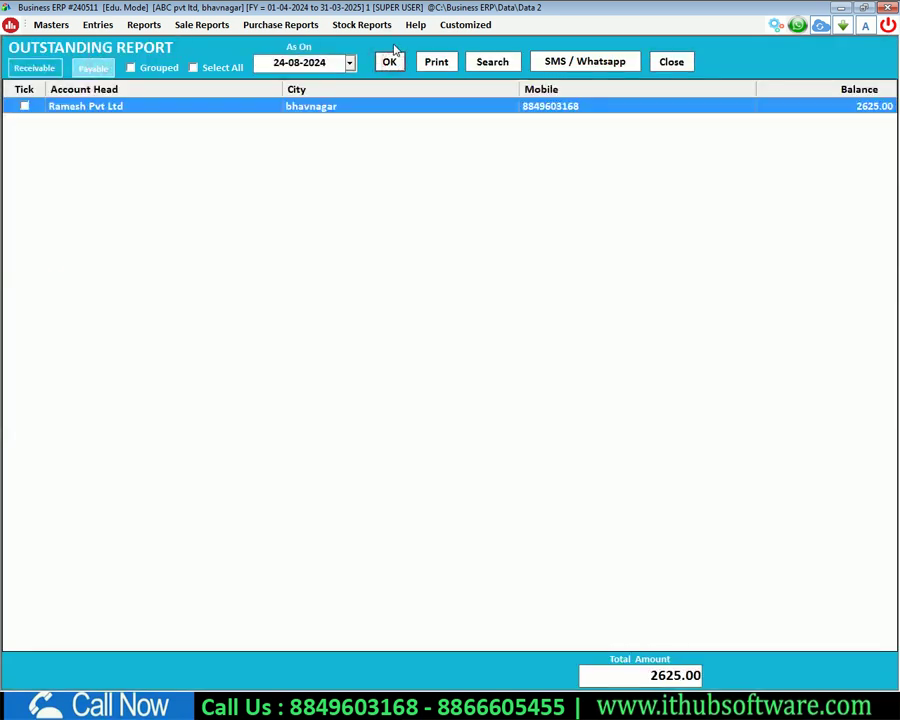
{"action": "key", "text": "Escape"}
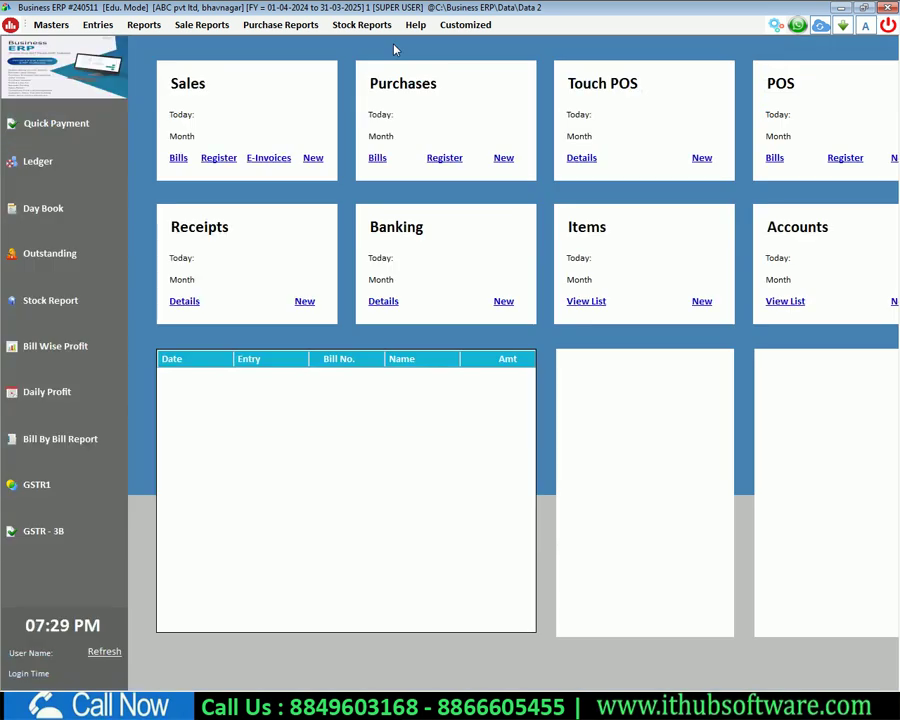
{"action": "left_click", "coordinate": [128, 27]}
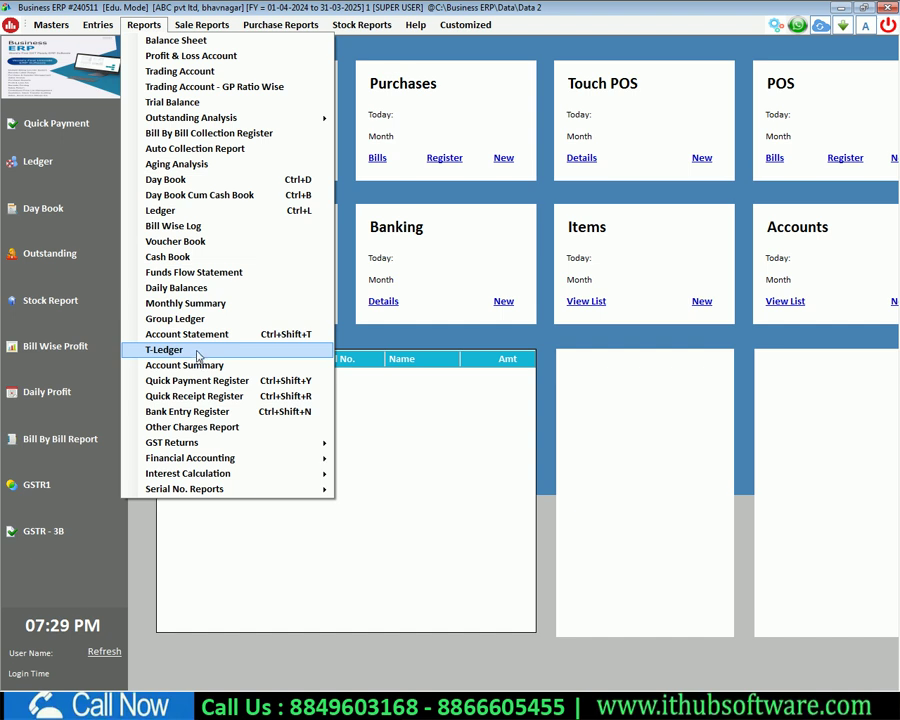
Step: Run Ramesh Pvt Ltd's ledger for 01-04-2024 to 24-08-2024, showing 2625.00 Cr
{"action": "left_click", "coordinate": [185, 212]}
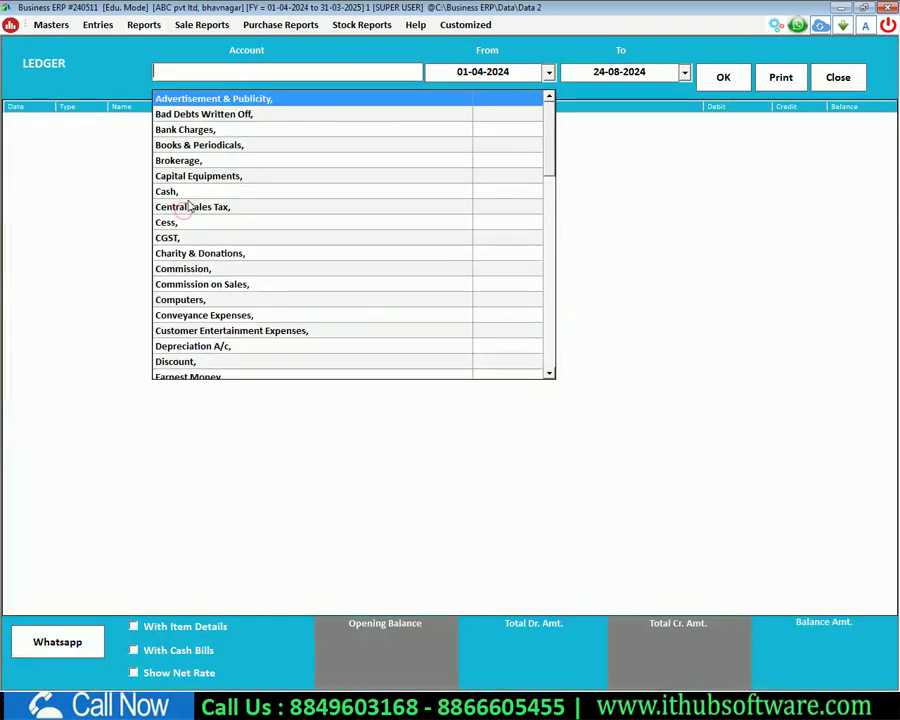
{"action": "left_click", "coordinate": [143, 24]}
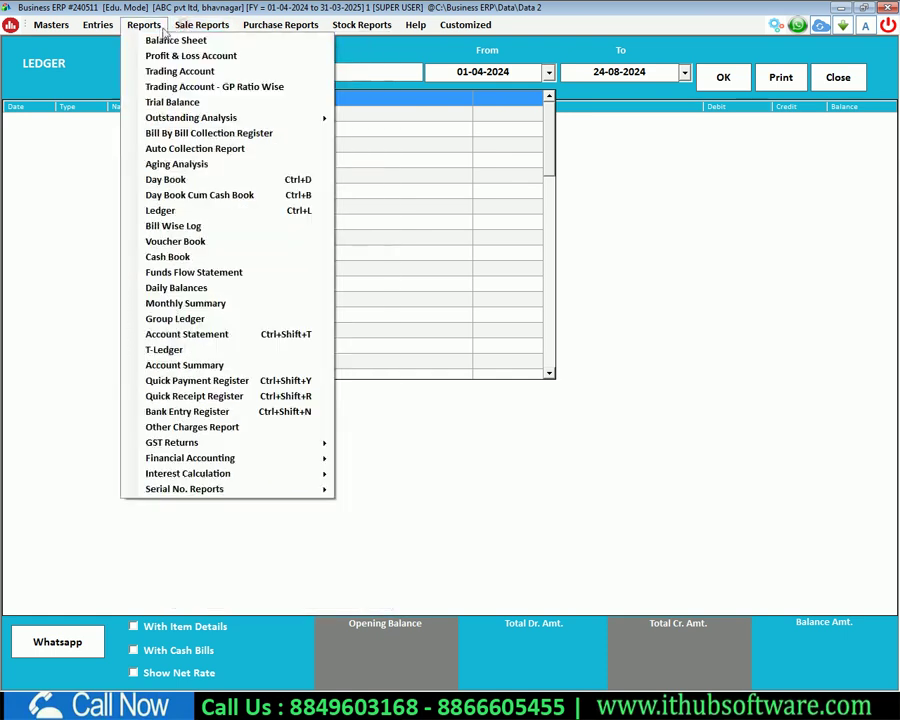
{"action": "left_click", "coordinate": [181, 214]}
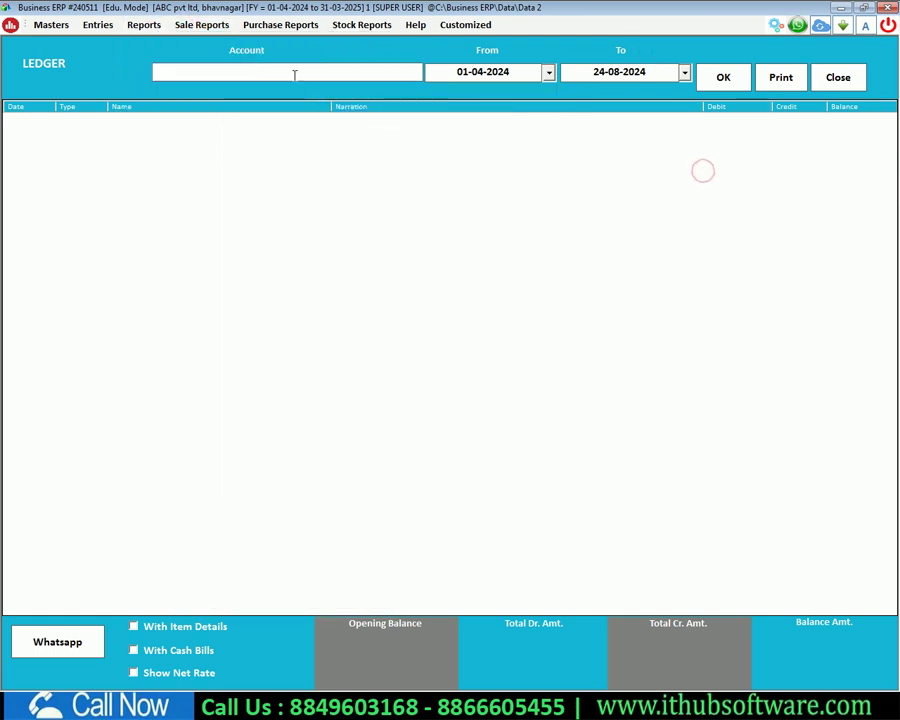
{"action": "type", "text": "ram"}
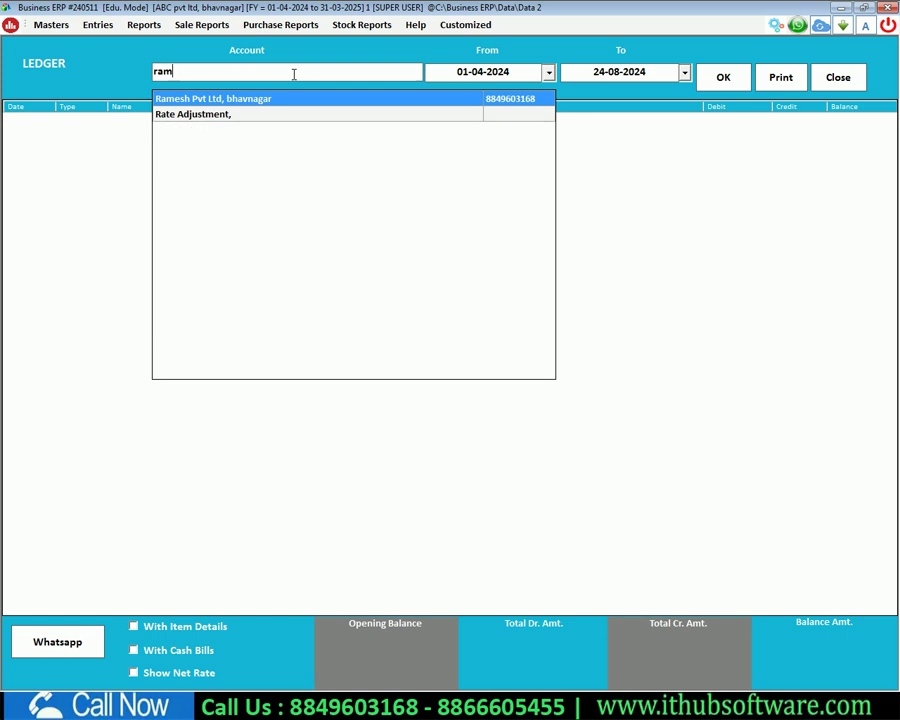
{"action": "key", "text": "Return"}
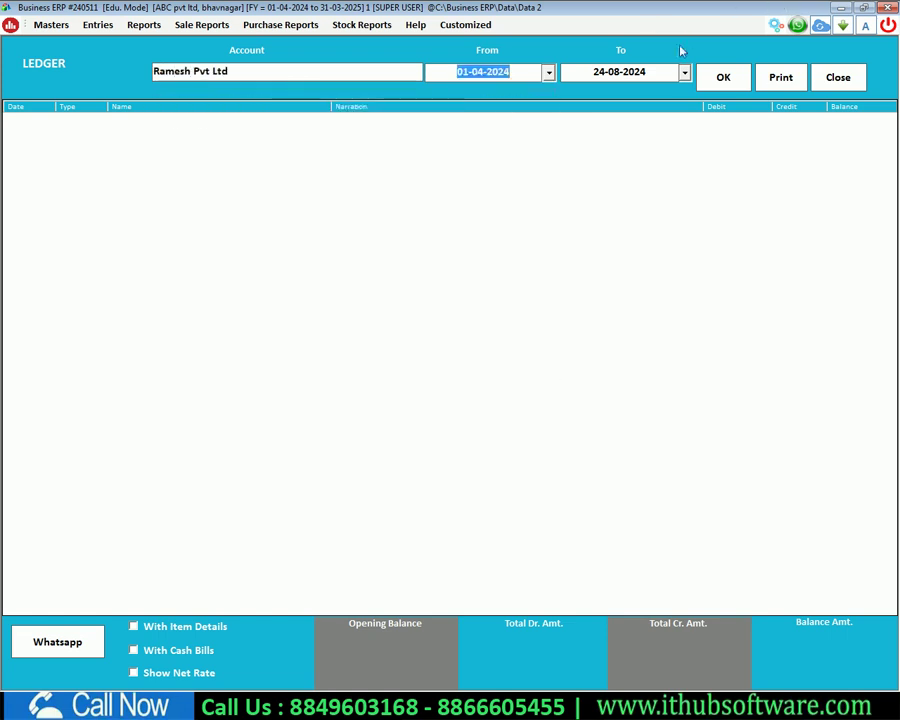
{"action": "left_click", "coordinate": [723, 79]}
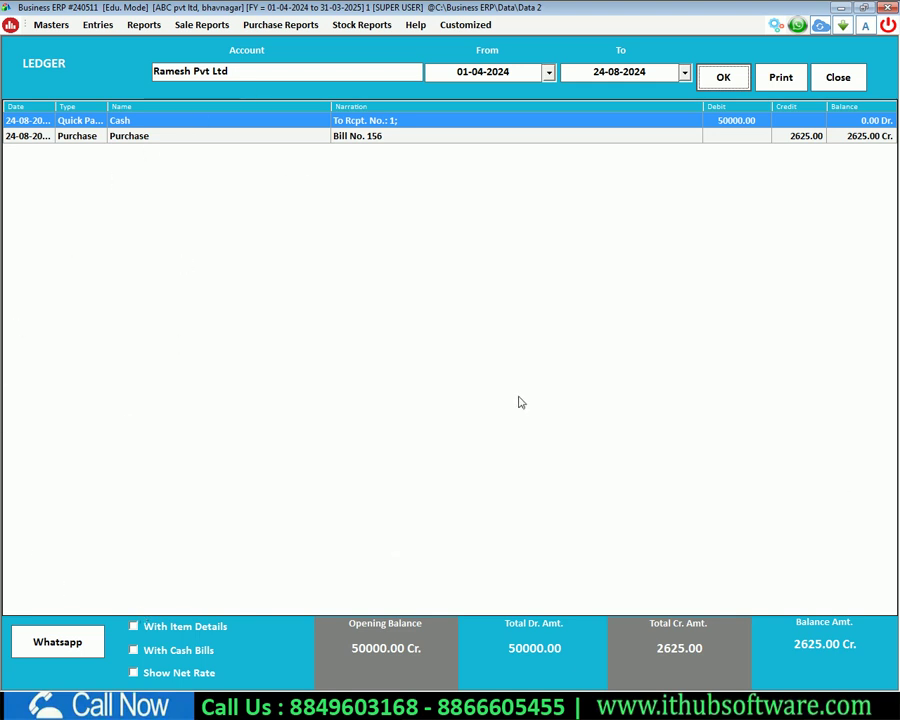
{"action": "left_click", "coordinate": [830, 84]}
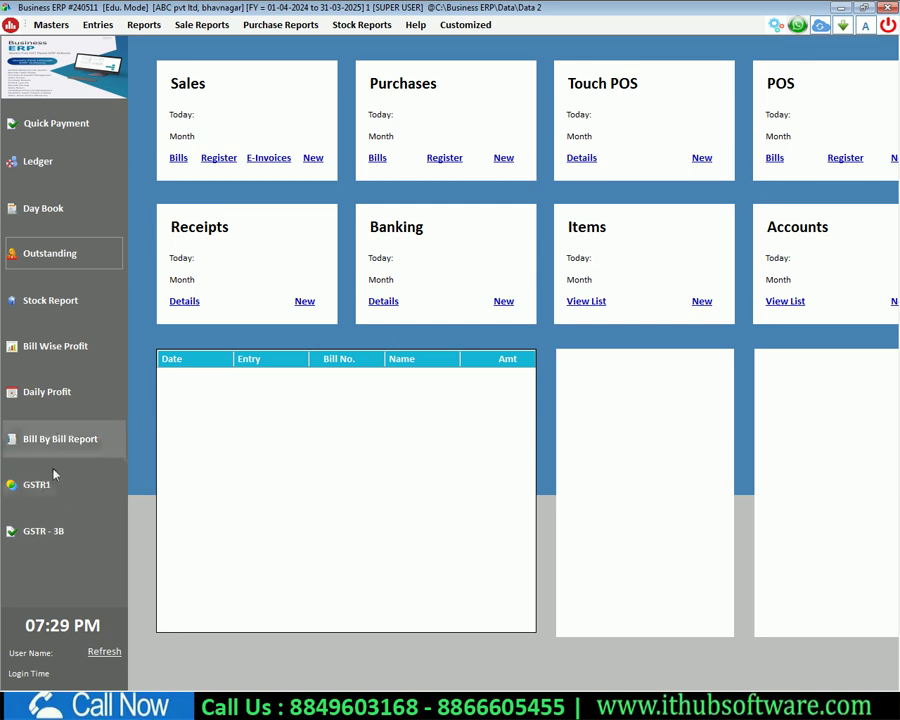
{"action": "left_click", "coordinate": [141, 25]}
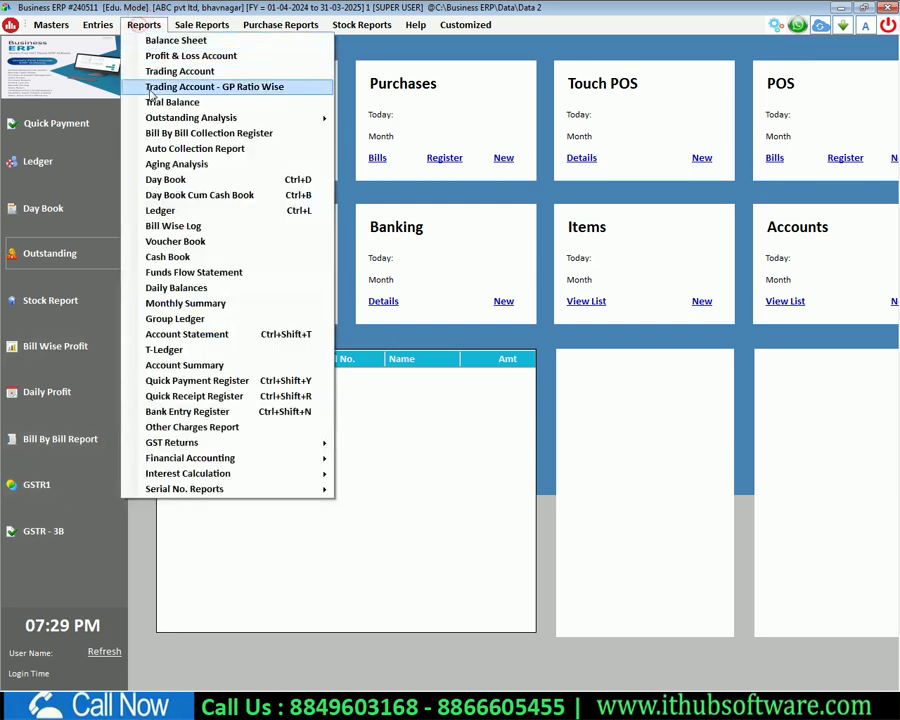
{"action": "mouse_move", "coordinate": [213, 443]}
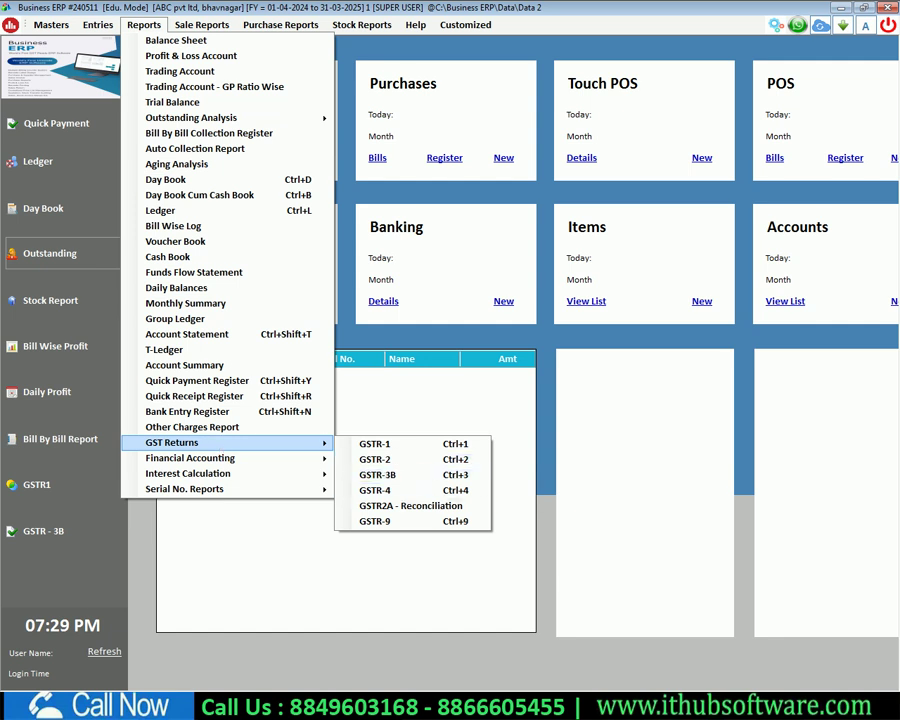
{"action": "left_click", "coordinate": [810, 690]}
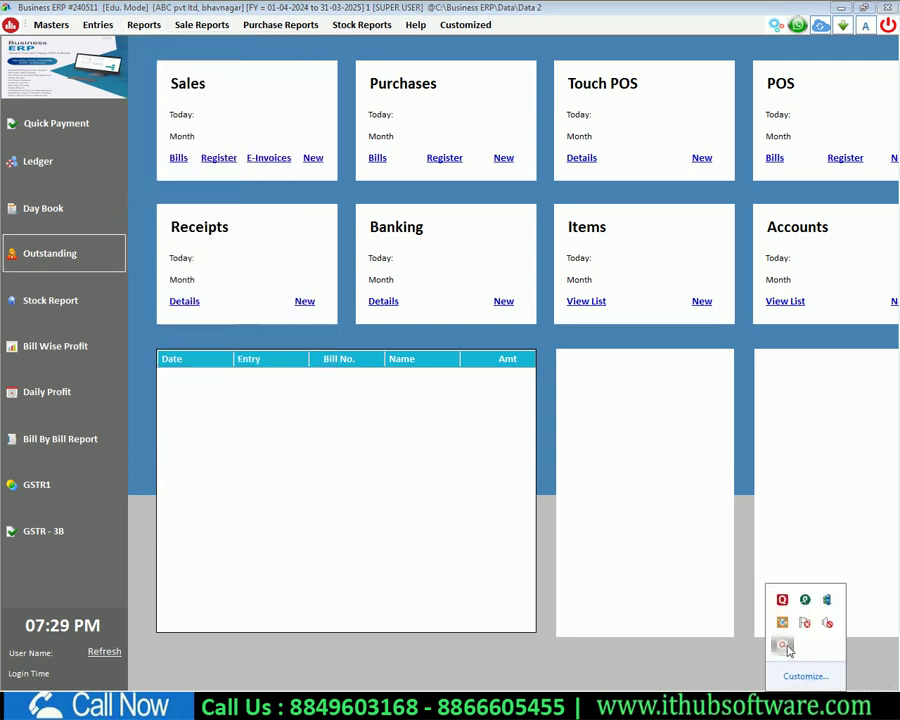